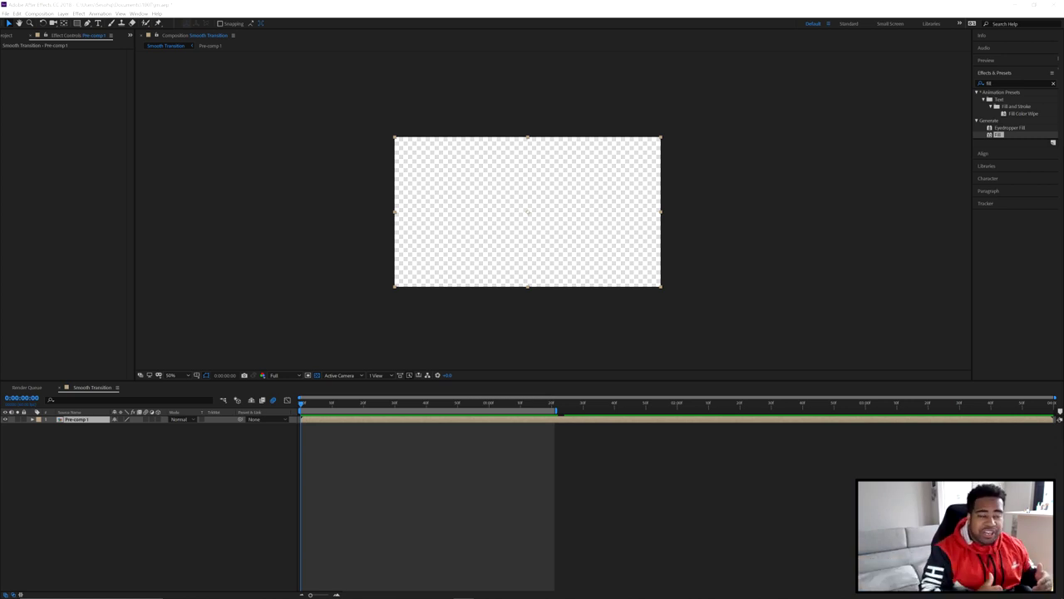
- Play back the finished Smooth Transition composition and examine how its diagonal bands and logo sweep across the frame
{"action": "key", "text": "space"}
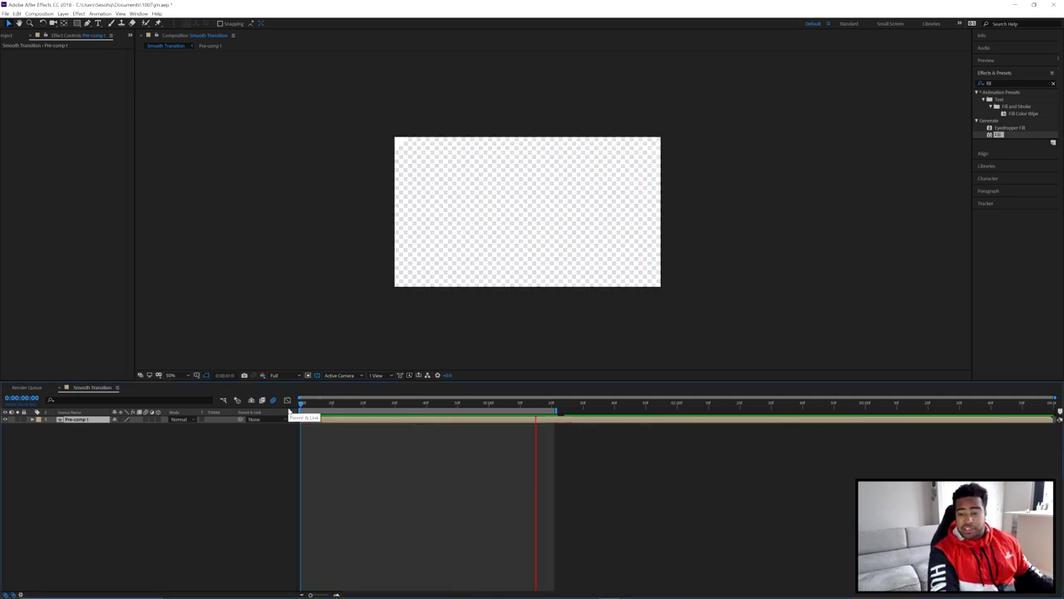
{"action": "scroll", "coordinate": [599, 266], "scroll_direction": "up", "scroll_amount": 2}
{"action": "left_click_drag", "start_coordinate": [606, 269], "coordinate": [598, 268]}
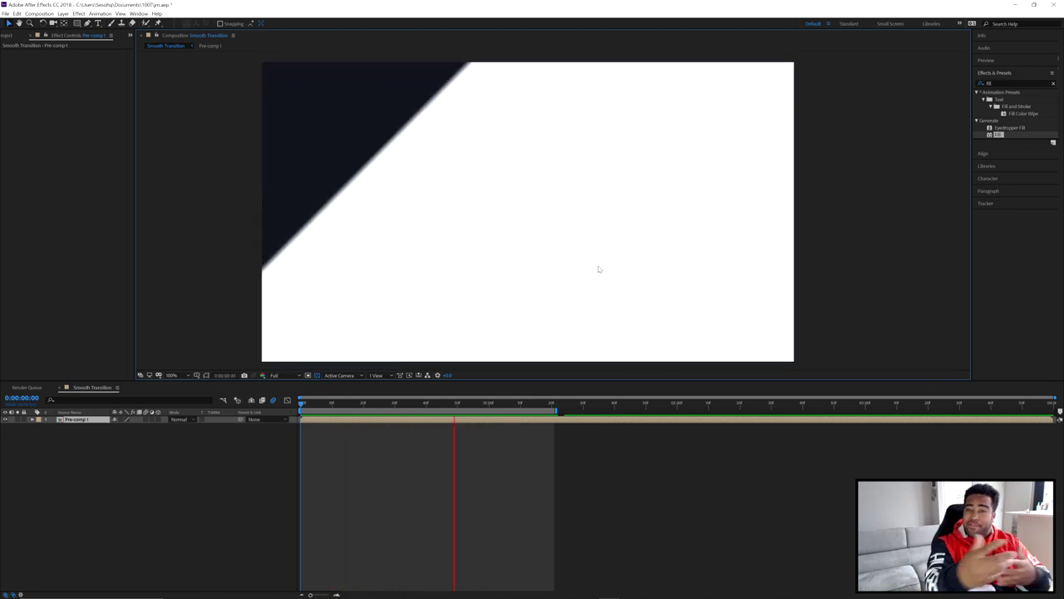
{"action": "key", "text": "space"}
{"action": "scroll", "coordinate": [677, 266], "scroll_direction": "down", "scroll_amount": 2}
{"action": "key", "text": "space"}
{"action": "left_click_drag", "start_coordinate": [677, 266], "coordinate": [405, 169]}
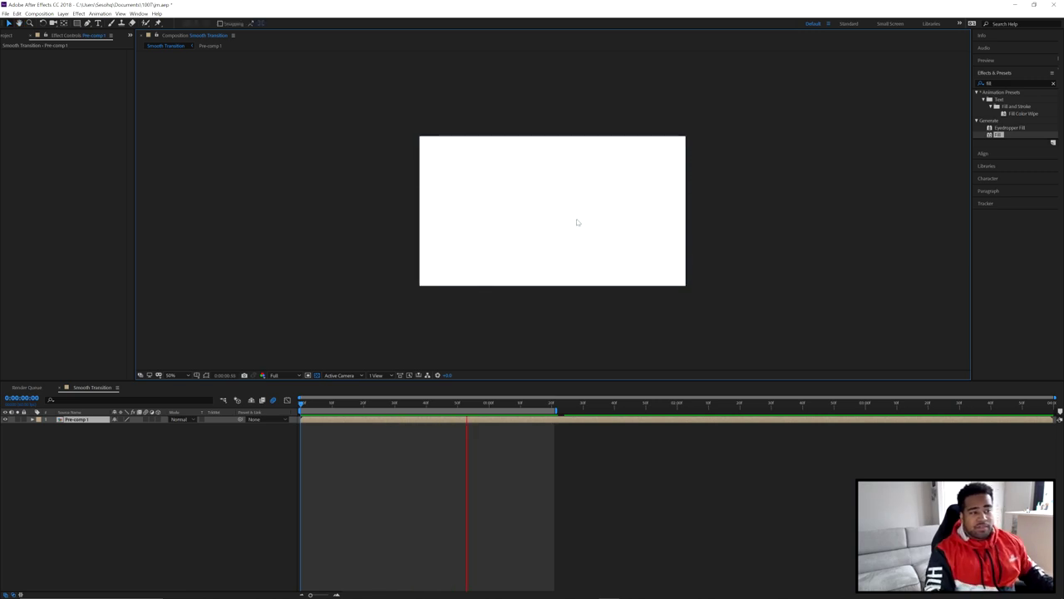
{"action": "scroll", "coordinate": [574, 225], "scroll_direction": "up", "scroll_amount": 2}
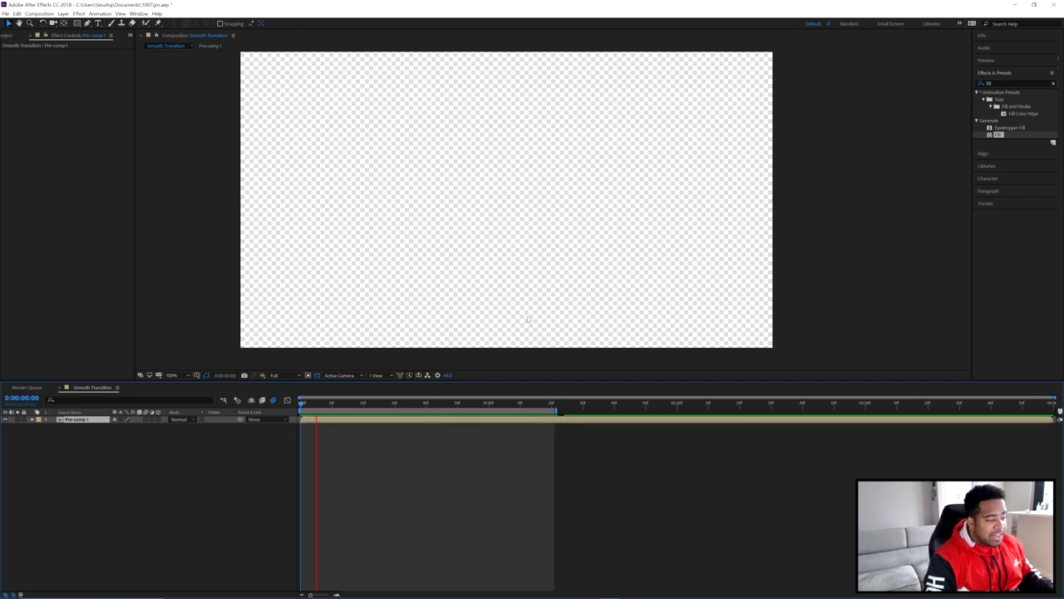
{"action": "left_click_drag", "start_coordinate": [791, 225], "coordinate": [811, 223]}
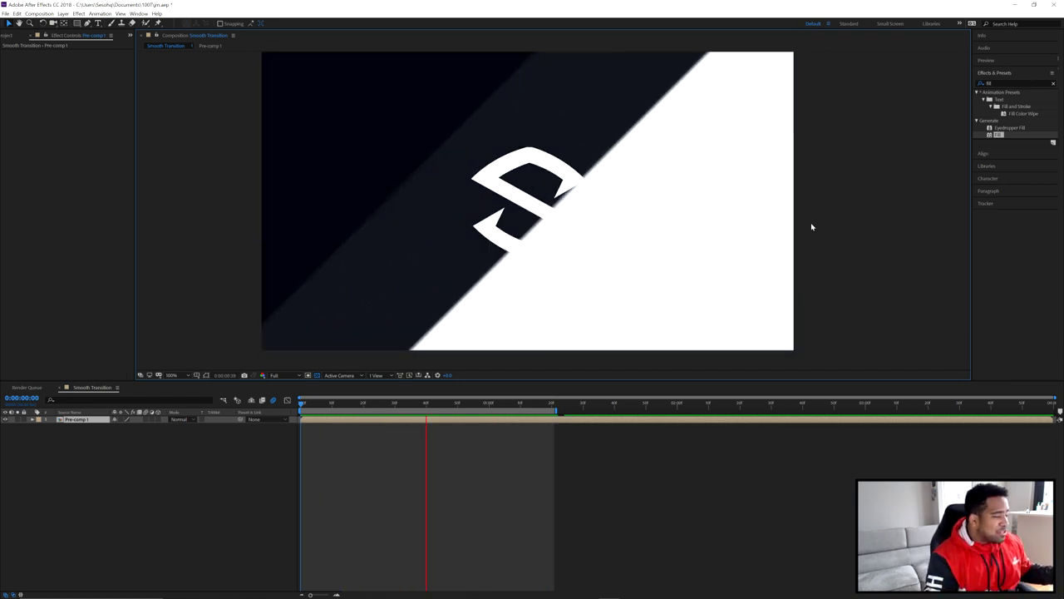
{"action": "key", "text": "space"}
{"action": "key", "text": "space"}
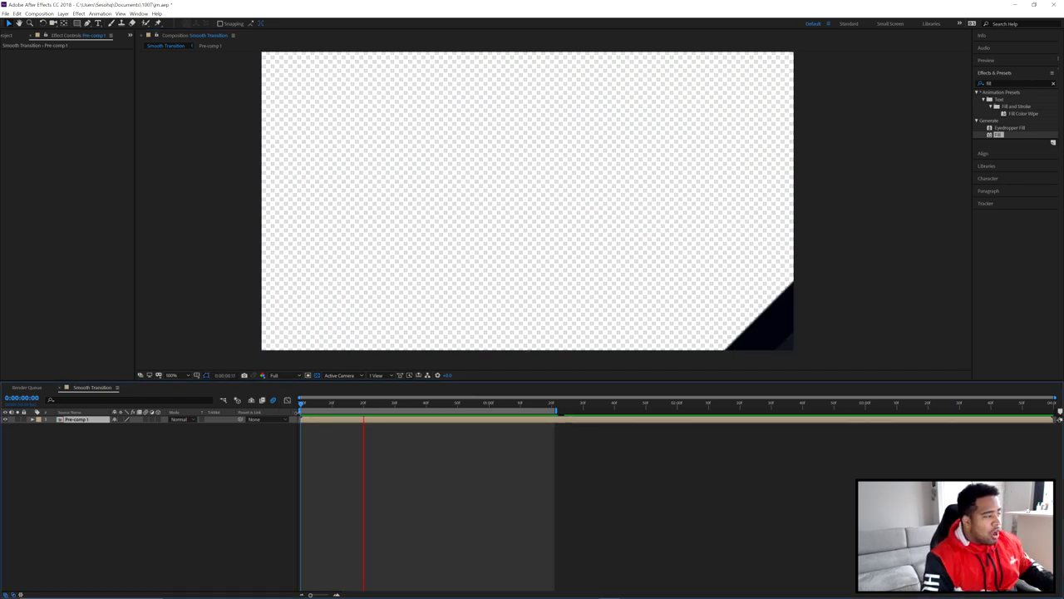
- Create a 1920 x 1080 px composition at 60 frames per second with a duration of 0:00:04:00
{"action": "left_click", "coordinate": [46, 14]}
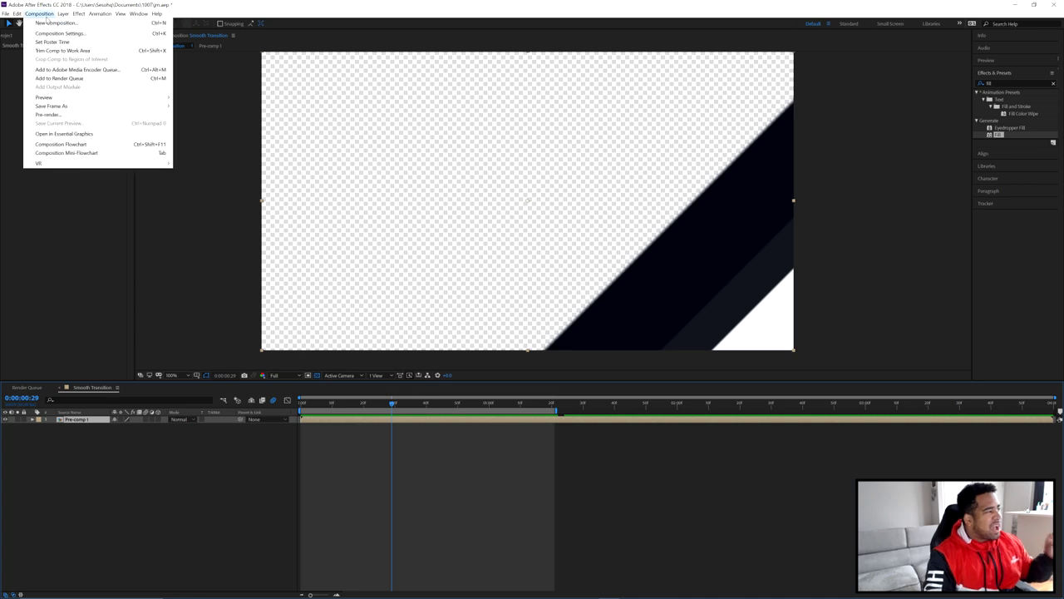
{"action": "left_click", "coordinate": [57, 25]}
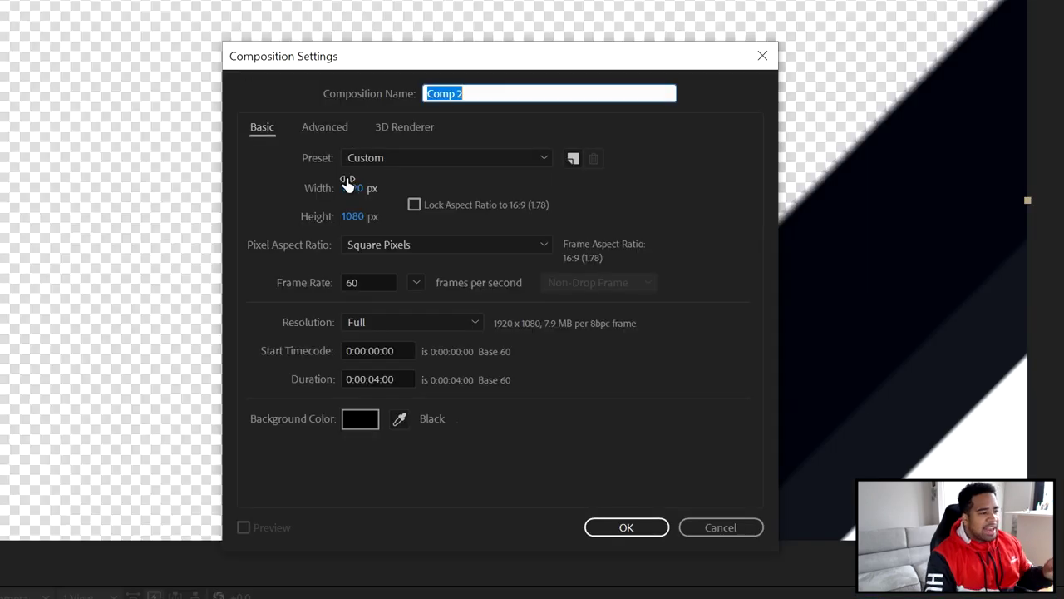
{"action": "left_click", "coordinate": [366, 189]}
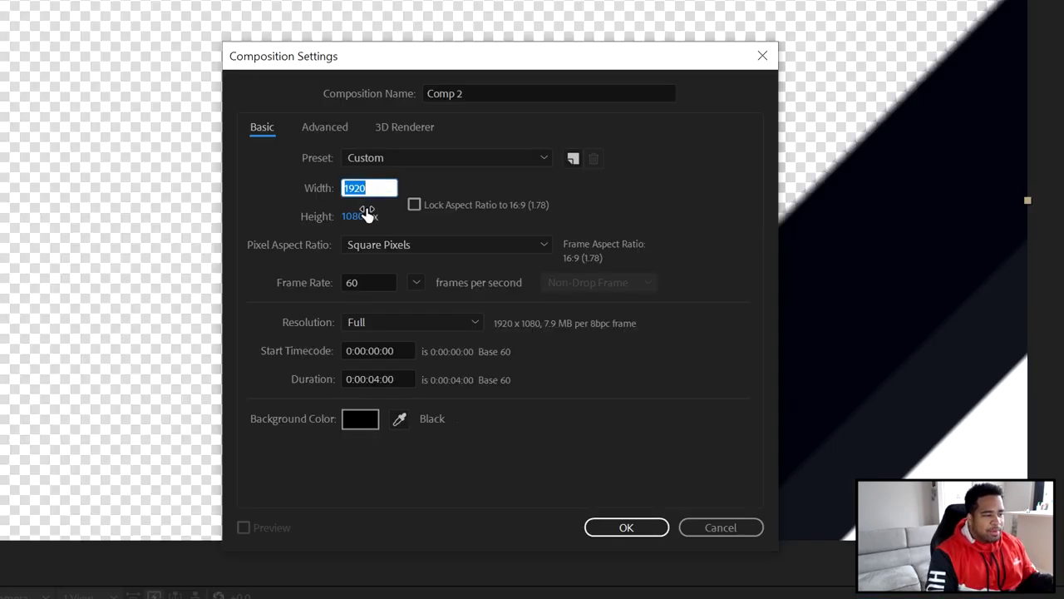
{"action": "left_click", "coordinate": [366, 215]}
{"action": "left_click", "coordinate": [369, 278]}
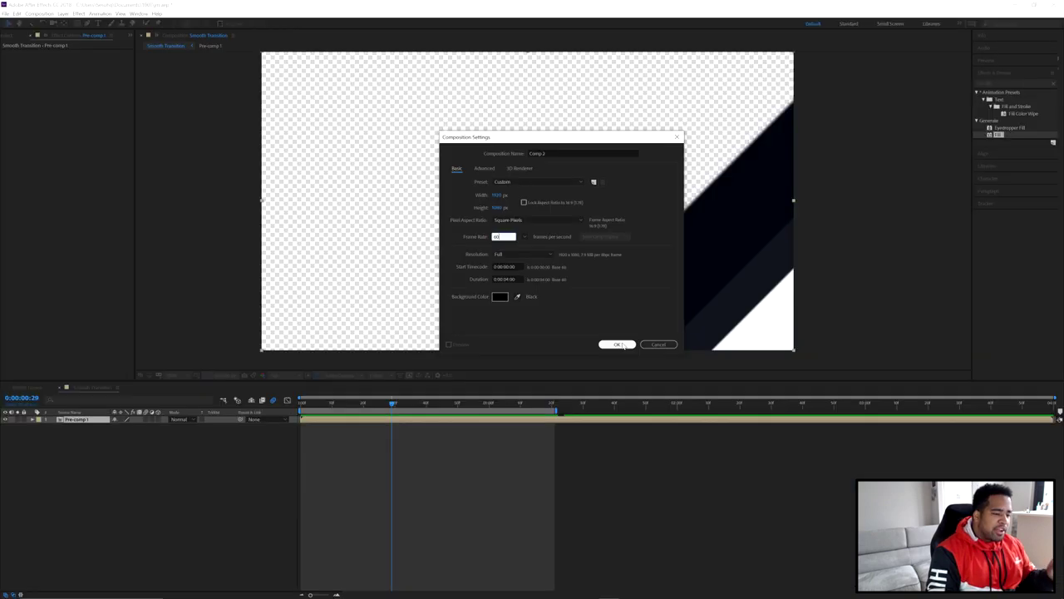
{"action": "left_click", "coordinate": [626, 527]}
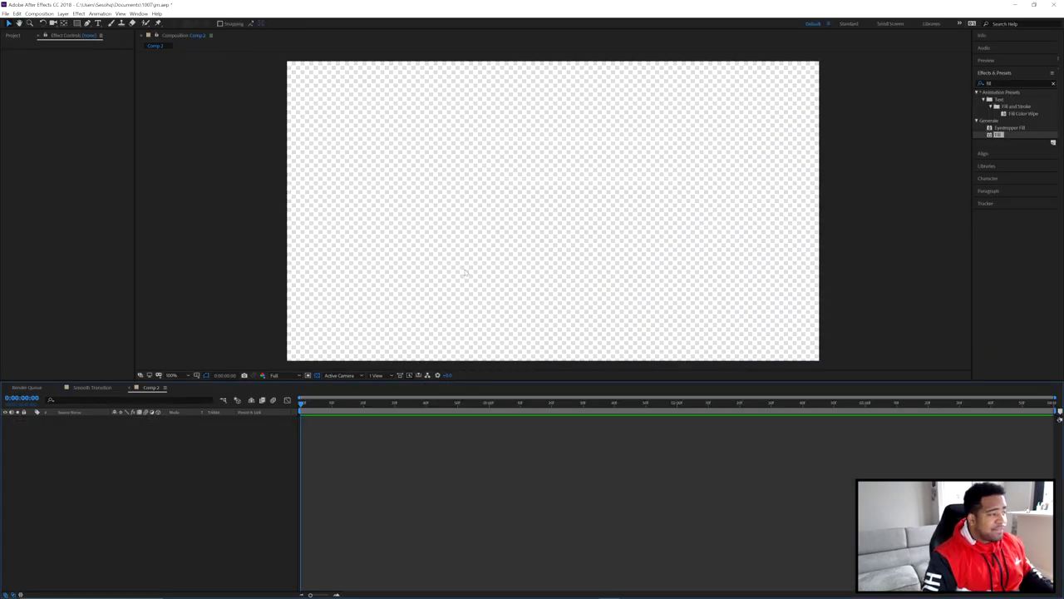
- Draw a wide grey rectangle shape over the lower two thirds of the composition, extending well beyond the frame's sides and lower edge
{"action": "scroll", "coordinate": [465, 272], "scroll_direction": "down", "scroll_amount": 2}
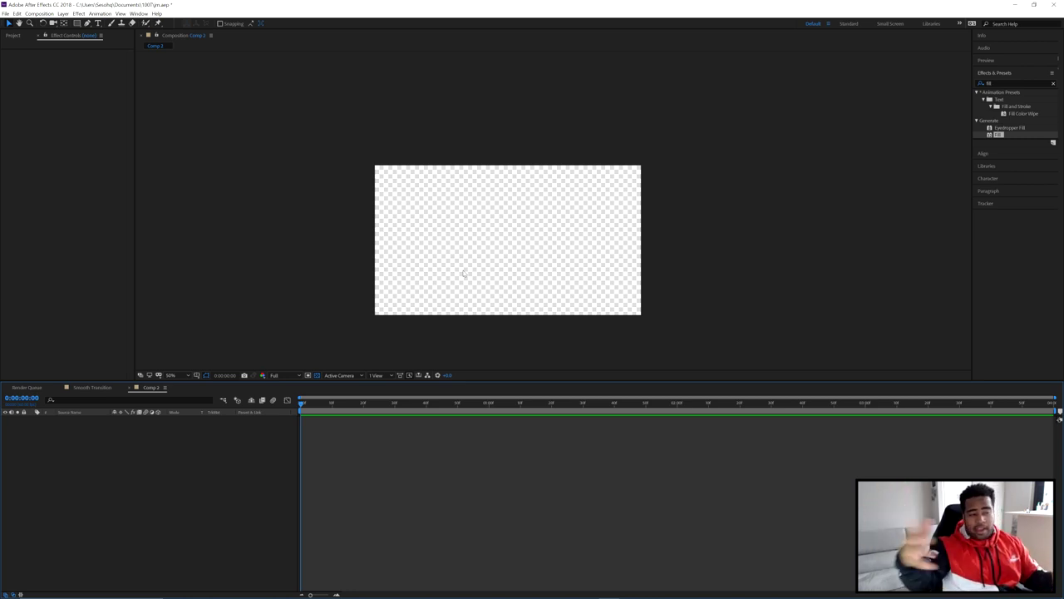
{"action": "left_click_drag", "start_coordinate": [76, 22], "coordinate": [116, 29]}
{"action": "left_click_drag", "start_coordinate": [321, 217], "coordinate": [909, 436]}
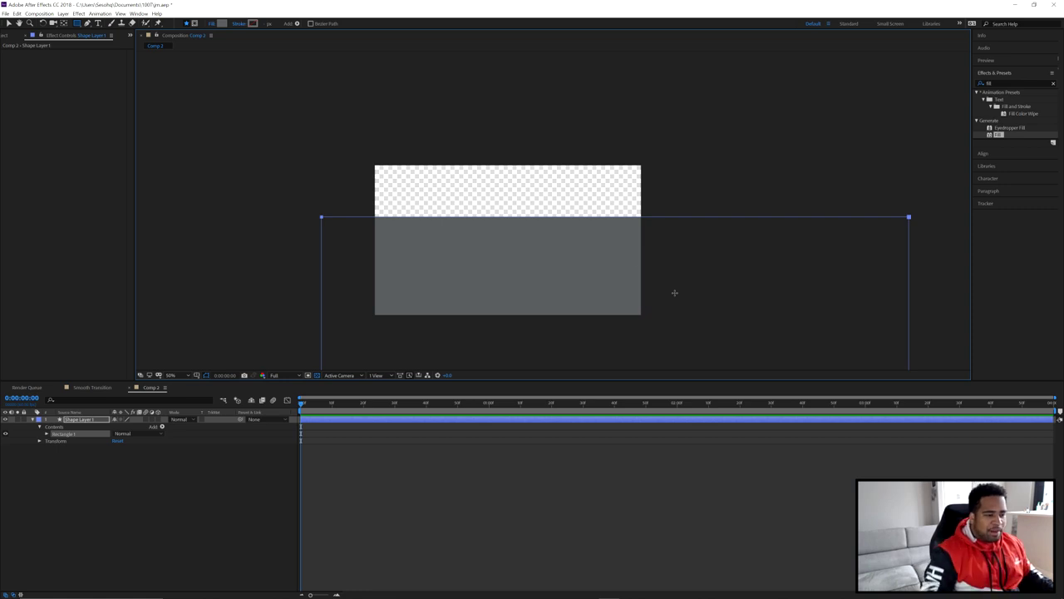
{"action": "scroll", "coordinate": [632, 251], "scroll_direction": "down", "scroll_amount": 2}
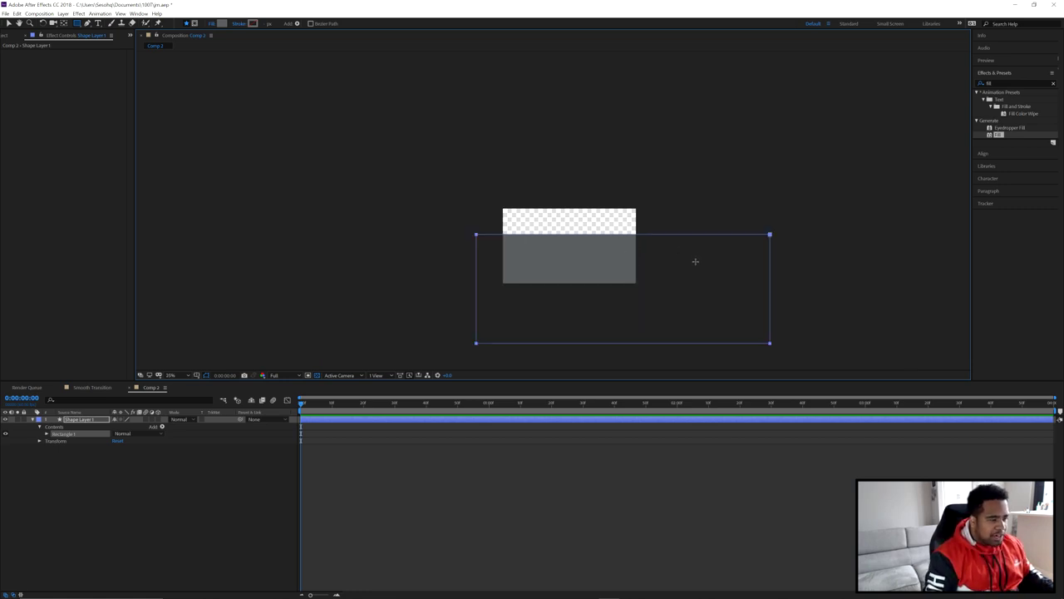
- Rotate the rectangle counterclockwise by about 45 degrees so its long edge crosses the frame diagonally
{"action": "left_click", "coordinate": [42, 24]}
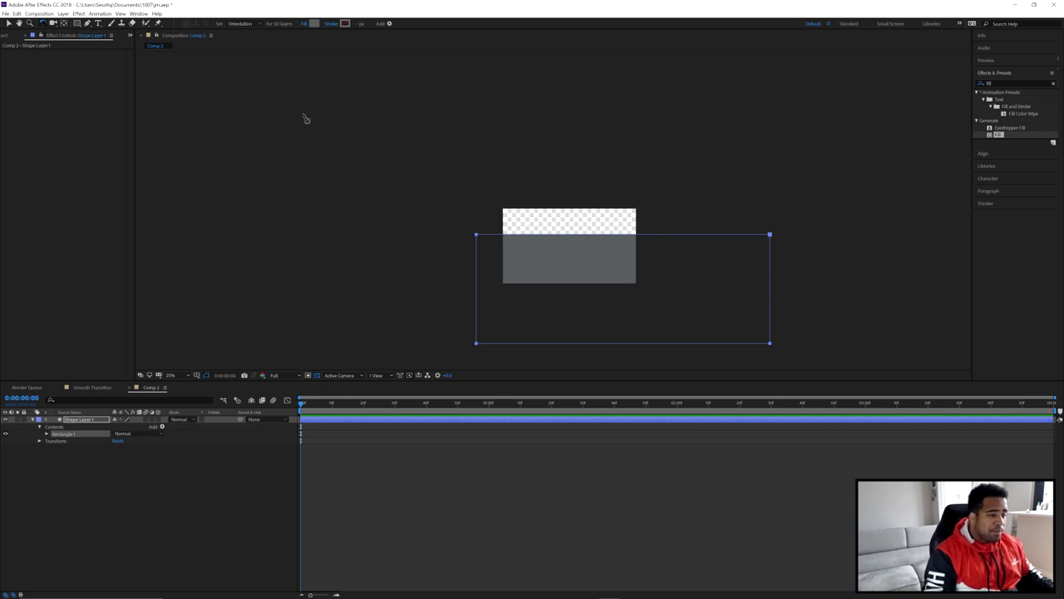
{"action": "left_click", "coordinate": [772, 241]}
{"action": "left_click_drag", "start_coordinate": [772, 240], "coordinate": [682, 133]}
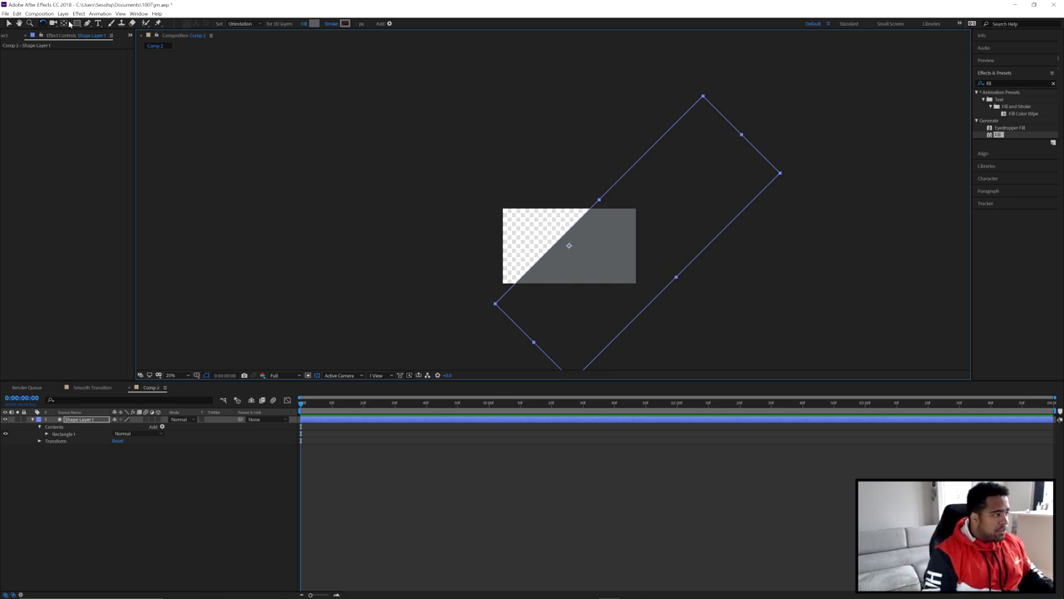
- Move and widen the tilted rectangle until it covers the whole composition frame
{"action": "left_click", "coordinate": [9, 23]}
{"action": "left_click_drag", "start_coordinate": [629, 265], "coordinate": [571, 252]}
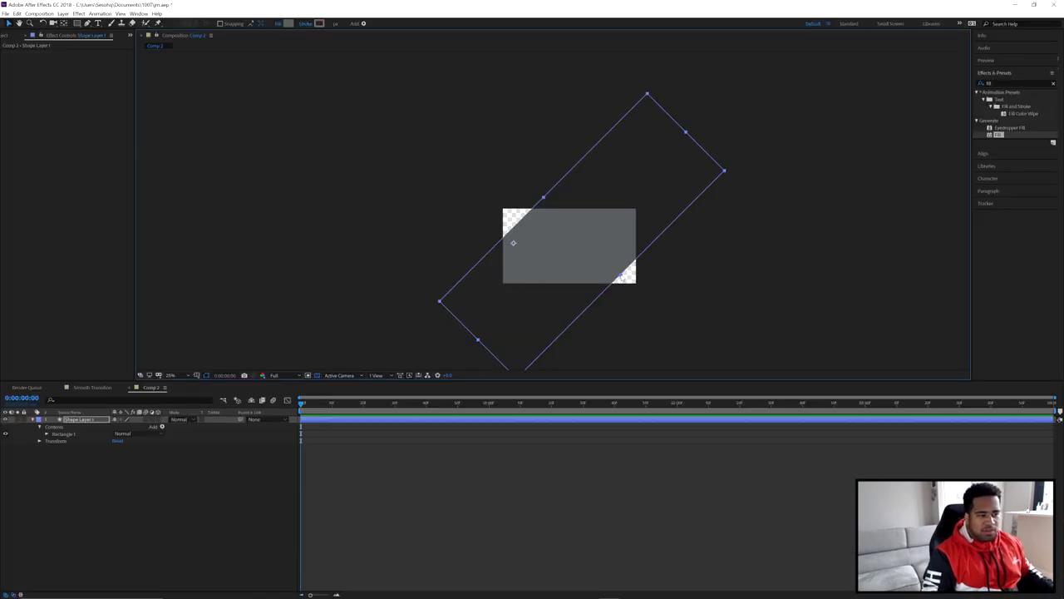
{"action": "mouse_move", "coordinate": [622, 277]}
{"action": "left_mouse_down"}
{"action": "mouse_move", "coordinate": [684, 304]}
{"action": "mouse_move", "coordinate": [614, 271]}
{"action": "left_mouse_up"}
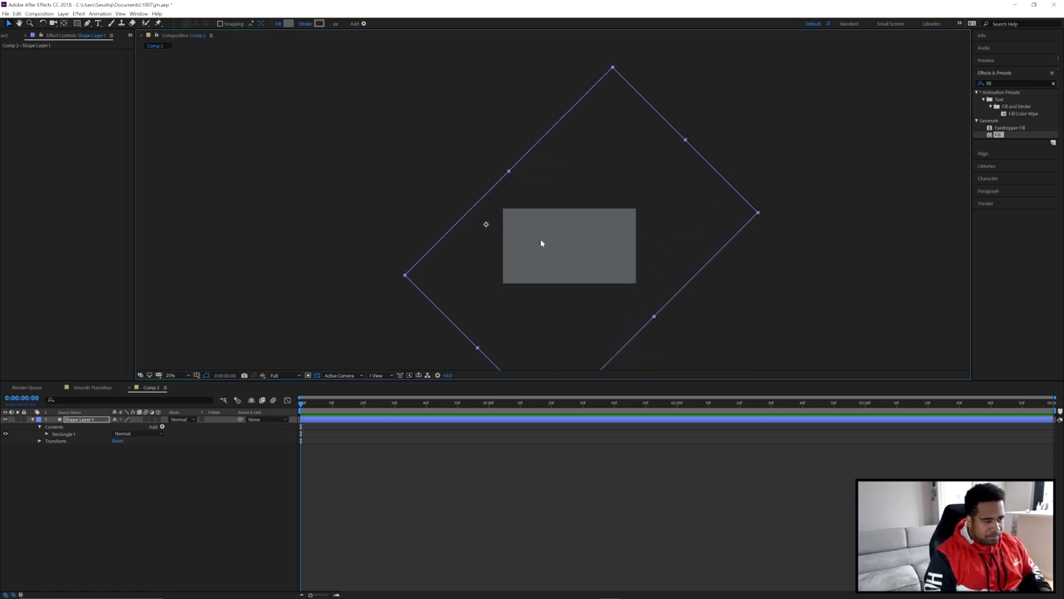
{"action": "left_click_drag", "start_coordinate": [646, 308], "coordinate": [559, 239]}
{"action": "left_click_drag", "start_coordinate": [641, 316], "coordinate": [623, 300]}
{"action": "left_click_drag", "start_coordinate": [572, 251], "coordinate": [577, 257]}
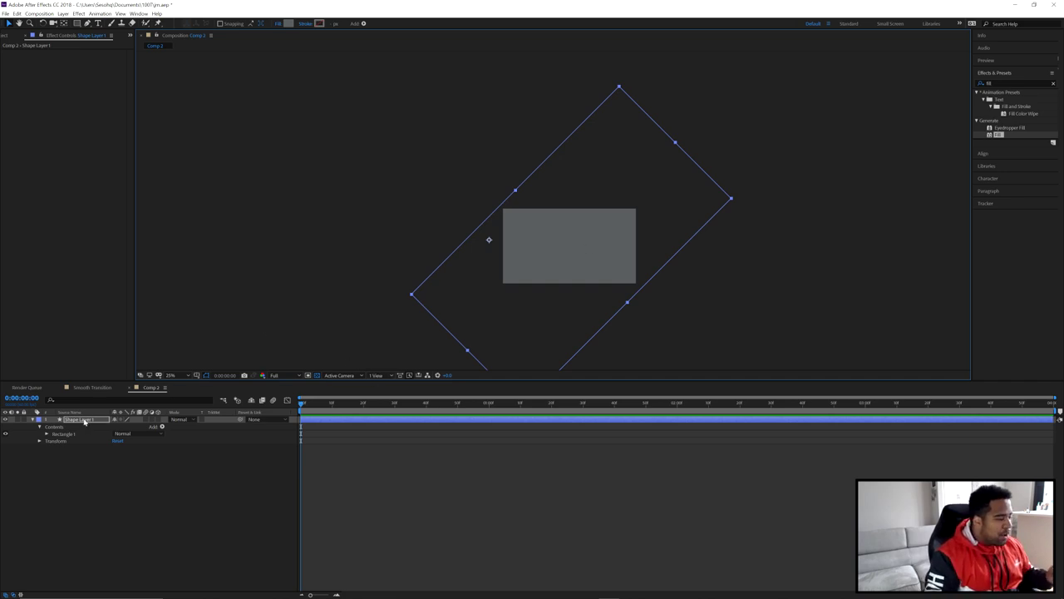
- Show only the shape layer's Position property and enable keyframing for it at 0:00:00:00
{"action": "left_click", "coordinate": [32, 418]}
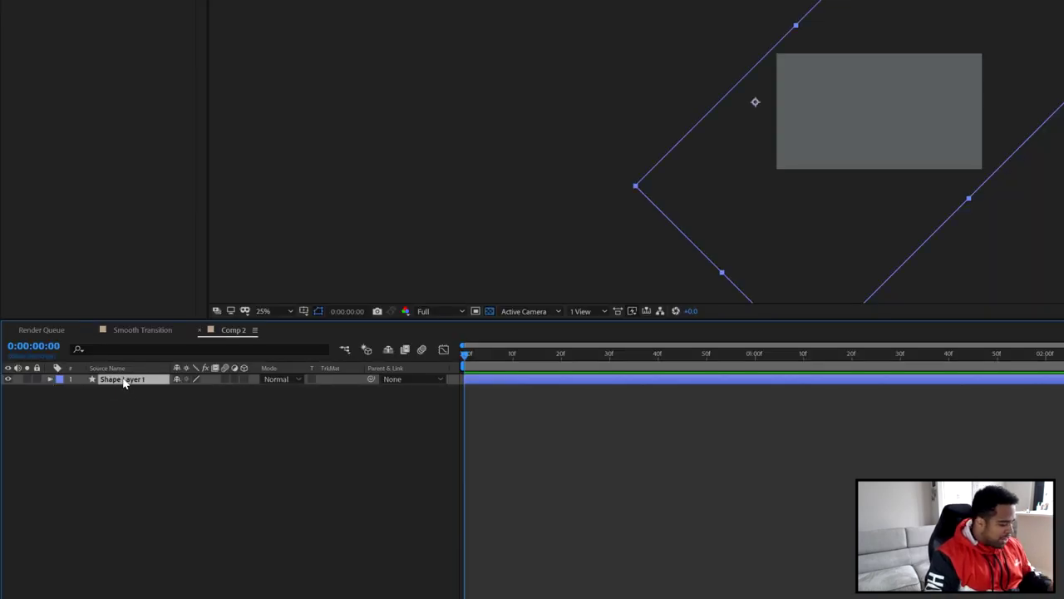
{"action": "key", "text": "p"}
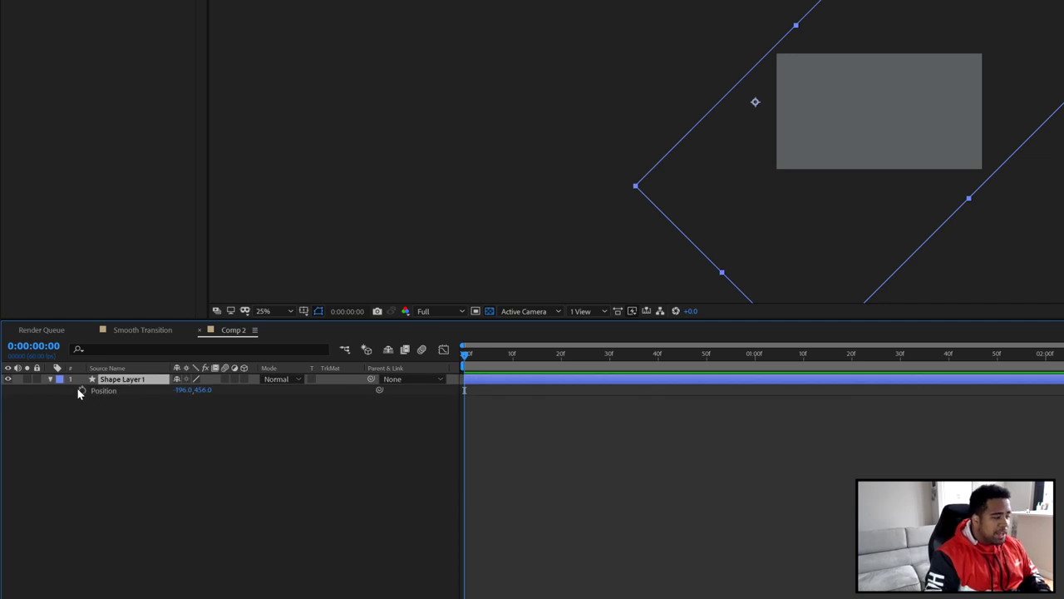
{"action": "key", "text": "space"}
{"action": "key", "text": "space"}
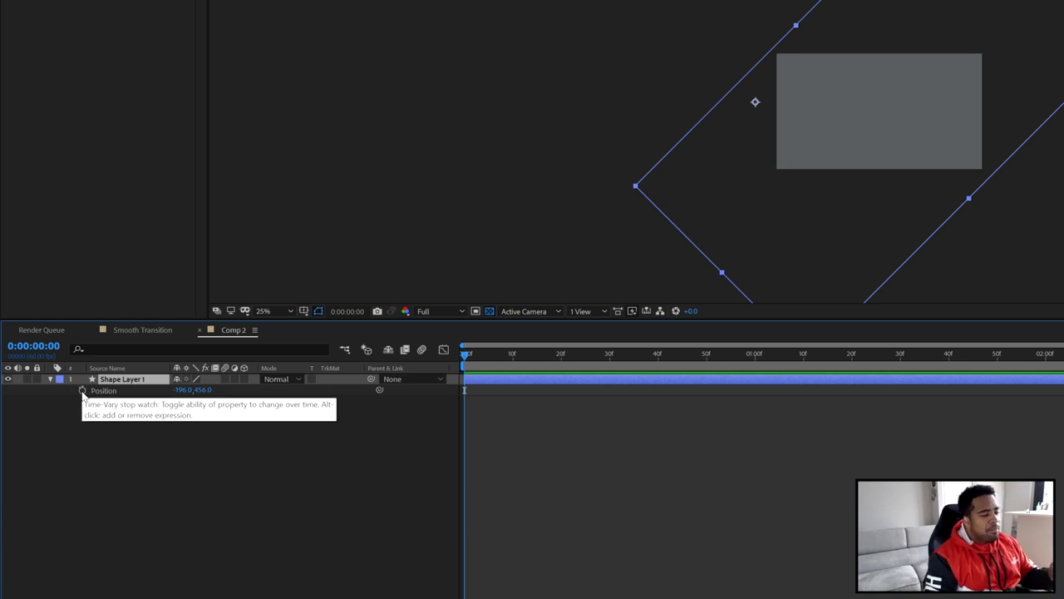
{"action": "left_click", "coordinate": [82, 391]}
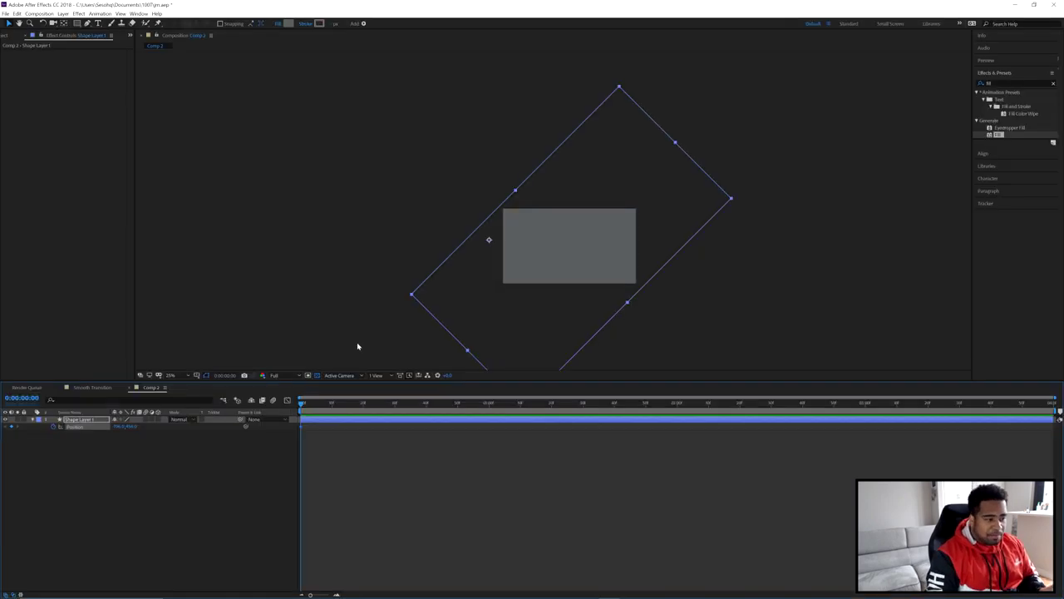
- Check the composition's duration in its settings without changing it
{"action": "left_click_drag", "start_coordinate": [573, 290], "coordinate": [496, 239]}
{"action": "right_click", "coordinate": [515, 428]}
{"action": "right_click", "coordinate": [470, 446]}
{"action": "left_click", "coordinate": [505, 459]}
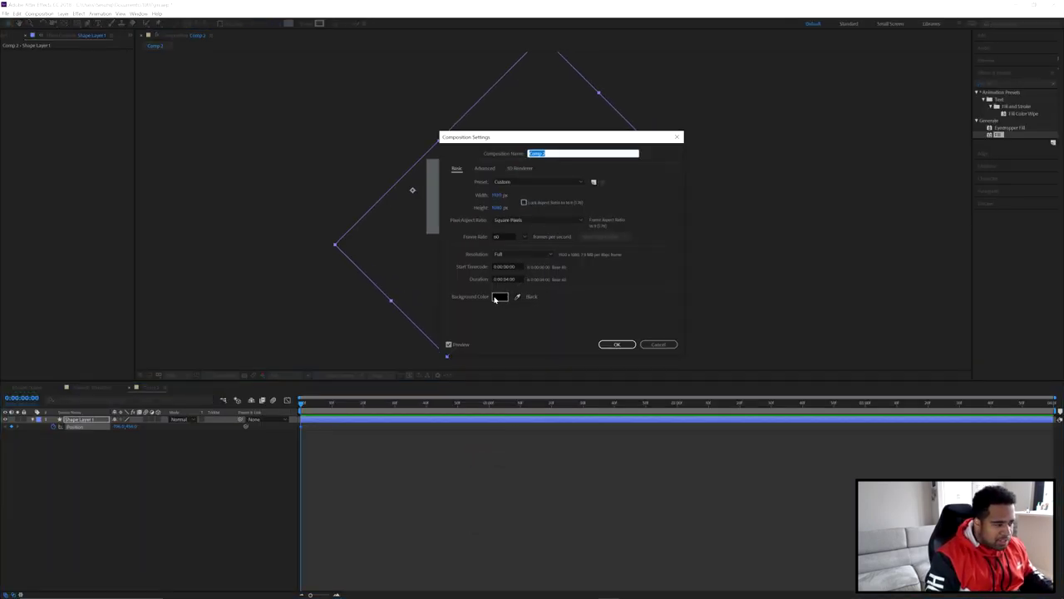
{"action": "left_click", "coordinate": [508, 279]}
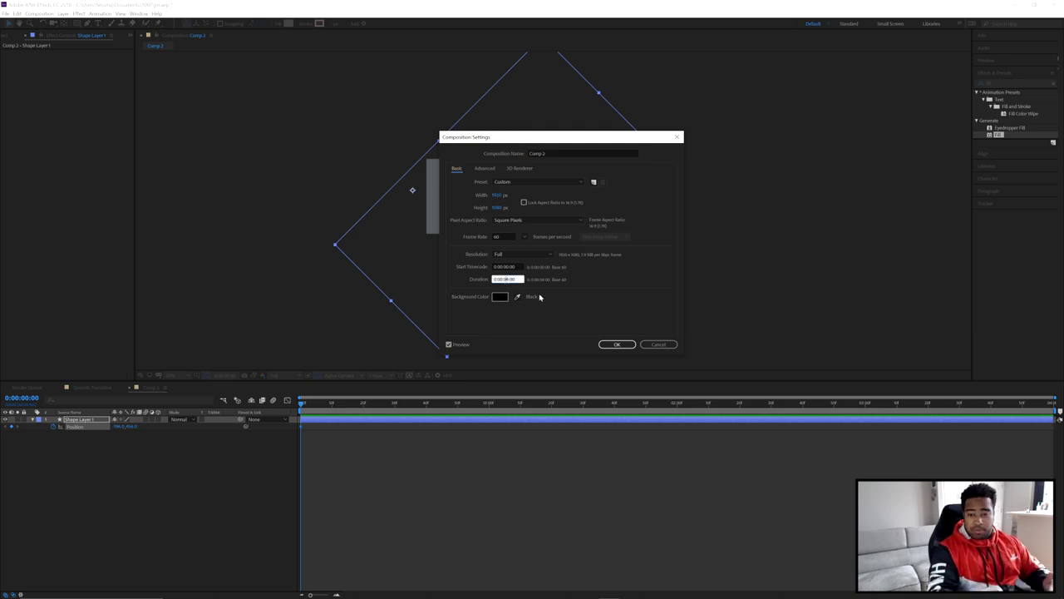
{"action": "left_click", "coordinate": [631, 345]}
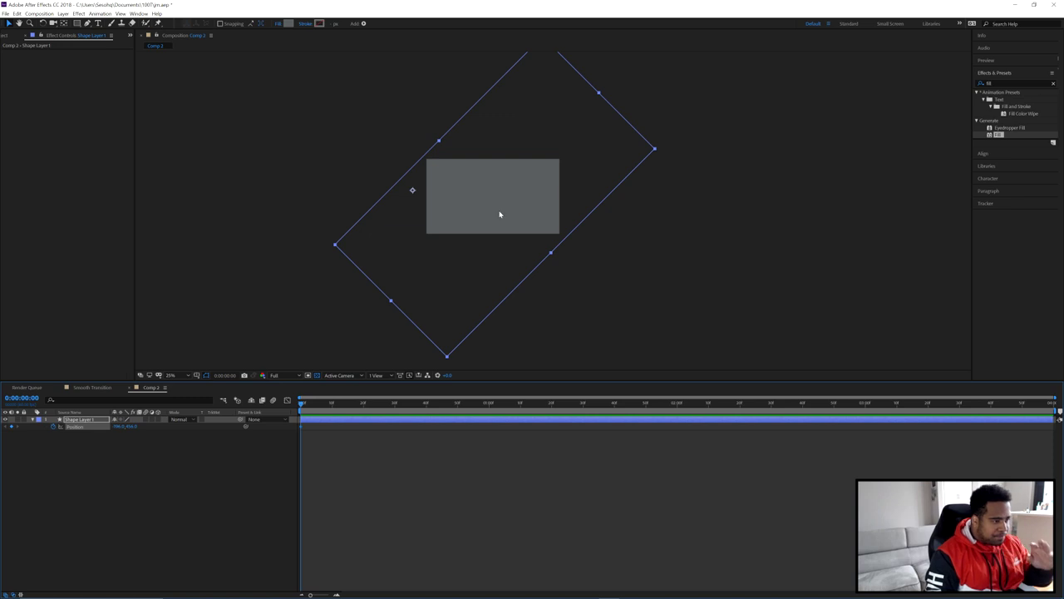
- Animate the rectangle's position from beyond the frame's lower-right corner at 0:00:00:00 to beyond its upper-left corner at 0:00:01:10
{"action": "left_click_drag", "start_coordinate": [441, 186], "coordinate": [563, 280]}
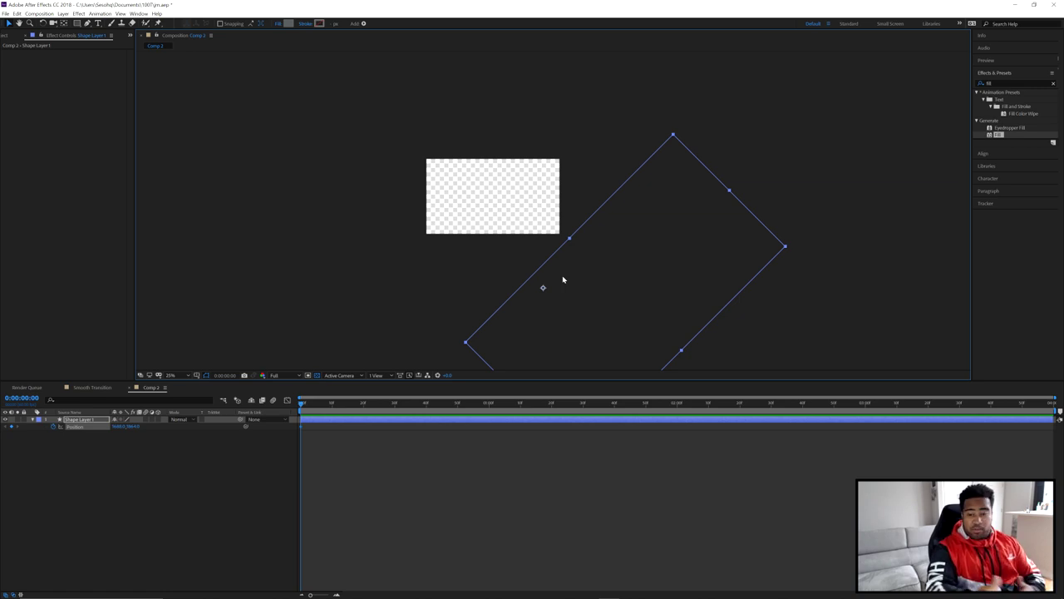
{"action": "left_click_drag", "start_coordinate": [606, 289], "coordinate": [572, 222]}
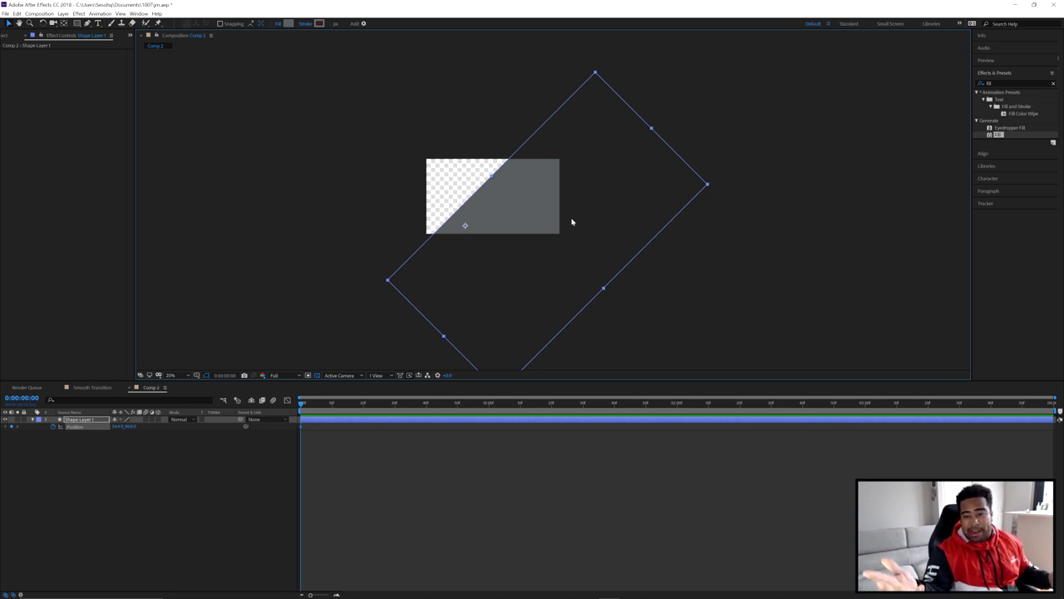
{"action": "left_click_drag", "start_coordinate": [511, 206], "coordinate": [586, 262]}
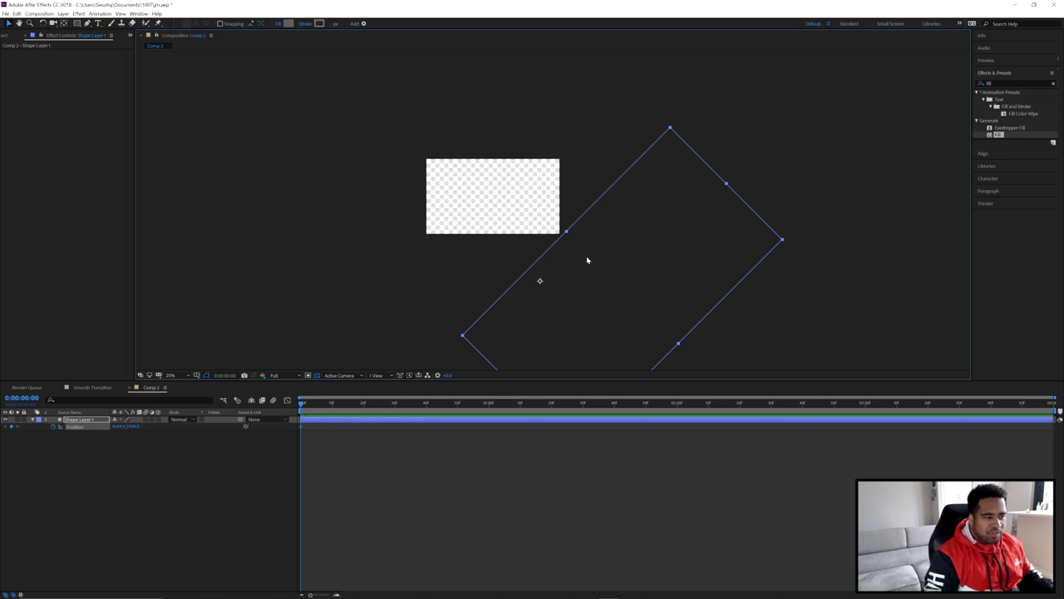
{"action": "left_click_drag", "start_coordinate": [474, 405], "coordinate": [520, 407]}
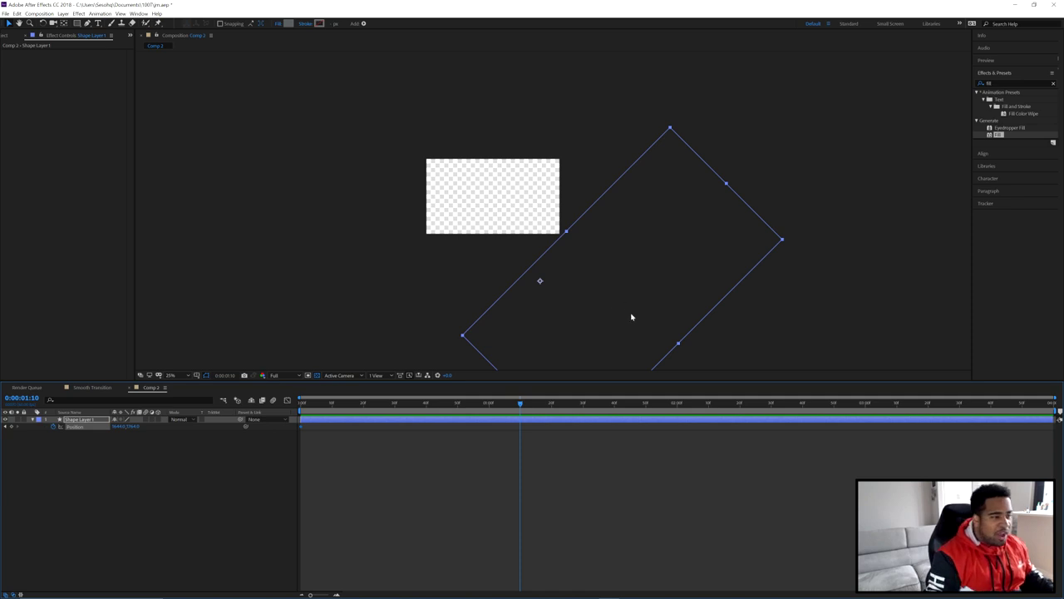
{"action": "left_click_drag", "start_coordinate": [629, 311], "coordinate": [414, 166]}
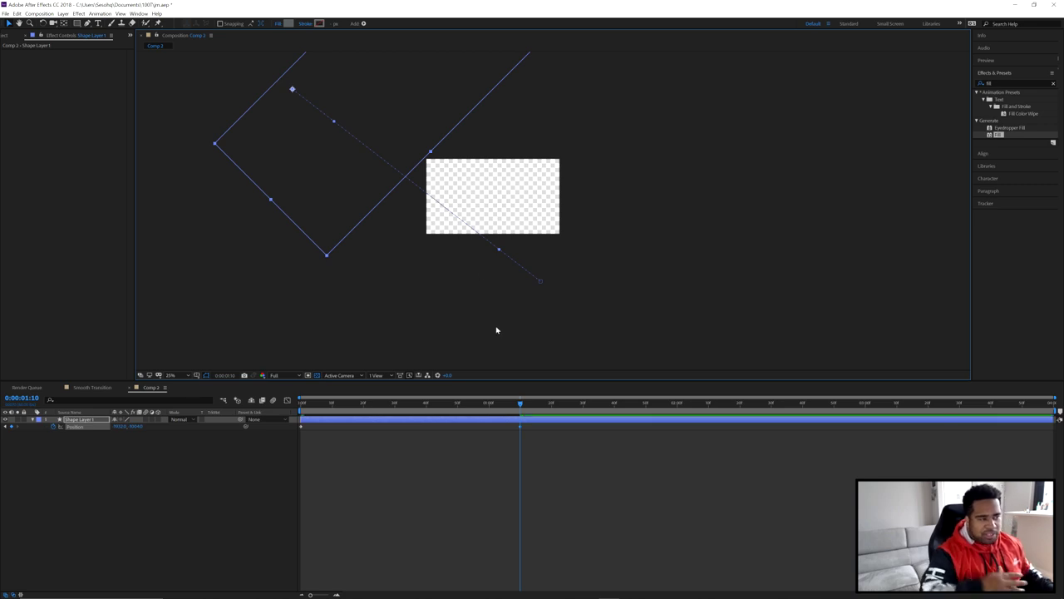
- Scrub and play back the rectangle's wipe, and examine its diagonal edge up close at 0:00:00:21
{"action": "key", "text": "Page_Up"}
{"action": "key", "text": "Page_Up"}
{"action": "key", "text": "Page_Up"}
{"action": "key", "text": "Page_Up"}
{"action": "key", "text": "Page_Up"}
{"action": "key", "text": "Page_Up"}
{"action": "key", "text": "Page_Up"}
{"action": "key", "text": "Page_Up"}
{"action": "key", "text": "Page_Up"}
{"action": "key", "text": "Page_Up"}
{"action": "key", "text": "Page_Up"}
{"action": "key", "text": "Page_Up"}
{"action": "key", "text": "Page_Up"}
{"action": "key", "text": "Page_Up"}
{"action": "key", "text": "Page_Up"}
{"action": "key", "text": "Page_Up"}
{"action": "key", "text": "Page_Up"}
{"action": "key", "text": "Page_Up"}
{"action": "key", "text": "Page_Up"}
{"action": "key", "text": "Page_Up"}
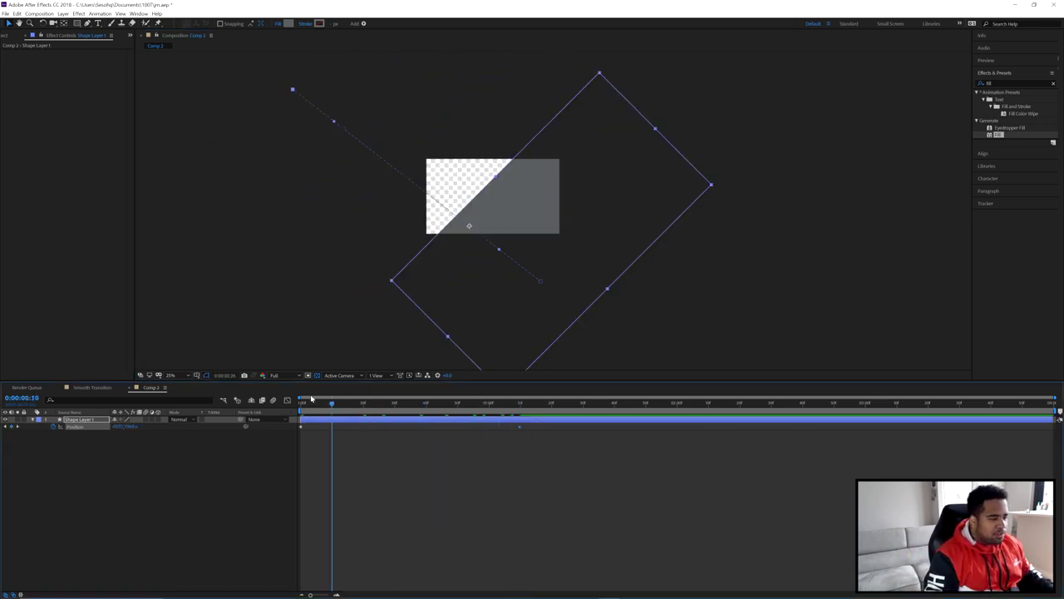
{"action": "key", "text": "space"}
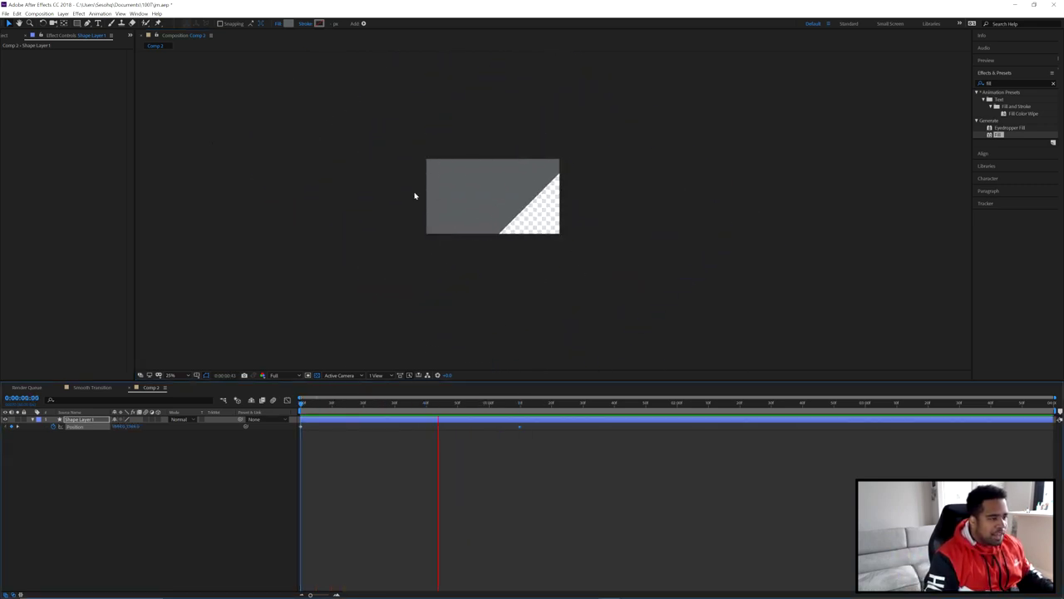
{"action": "left_click_drag", "start_coordinate": [301, 404], "coordinate": [366, 405]}
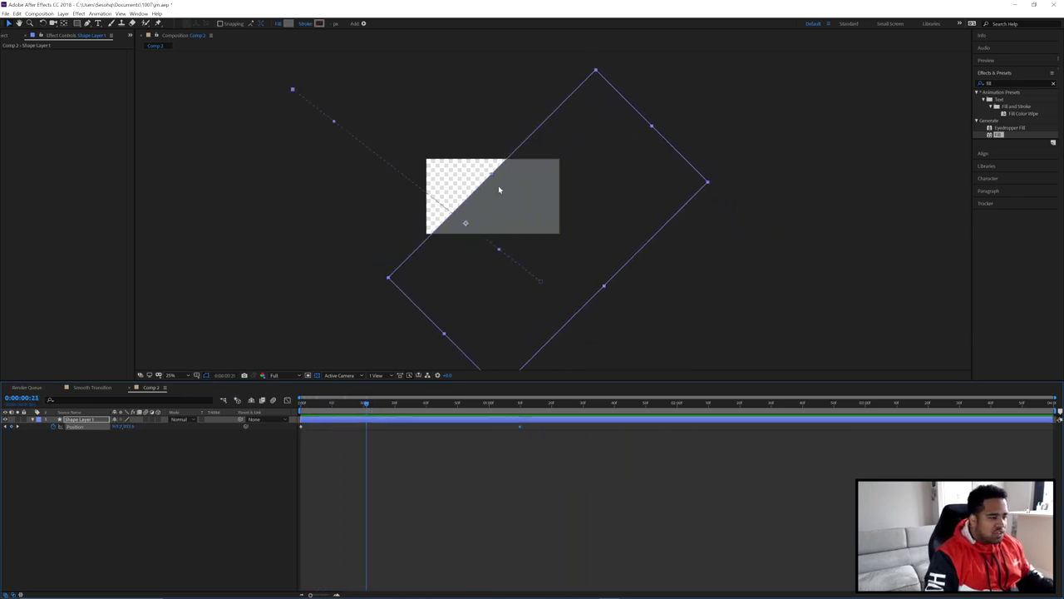
{"action": "scroll", "coordinate": [498, 186], "scroll_direction": "up", "scroll_amount": 1}
{"action": "scroll", "coordinate": [499, 188], "scroll_direction": "up", "scroll_amount": 1}
{"action": "scroll", "coordinate": [516, 209], "scroll_direction": "down", "scroll_amount": 1}
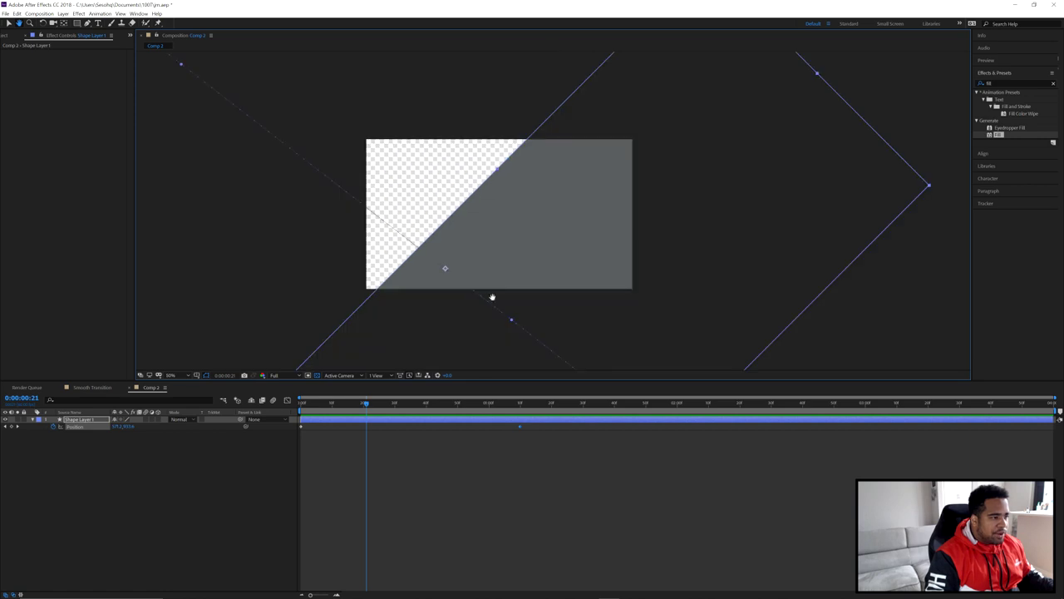
- Reframe the full composition and play back the wipe to judge its linear motion
{"action": "scroll", "coordinate": [499, 293], "scroll_direction": "up", "scroll_amount": 1}
{"action": "left_click_drag", "start_coordinate": [502, 295], "coordinate": [521, 302]}
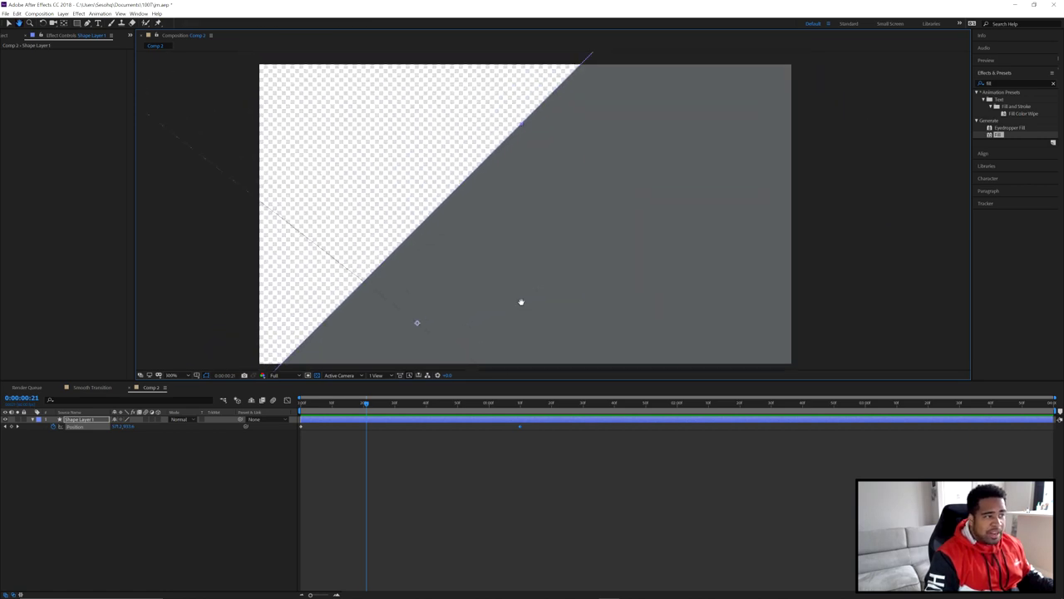
{"action": "scroll", "coordinate": [521, 302], "scroll_direction": "down", "scroll_amount": 1}
{"action": "key", "text": "space"}
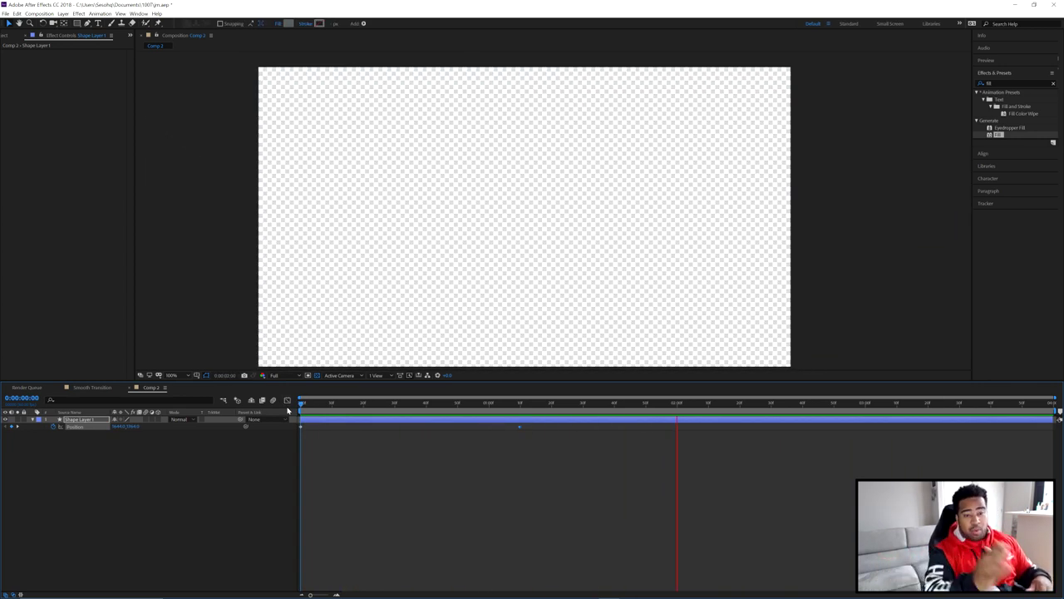
{"action": "key", "text": "space"}
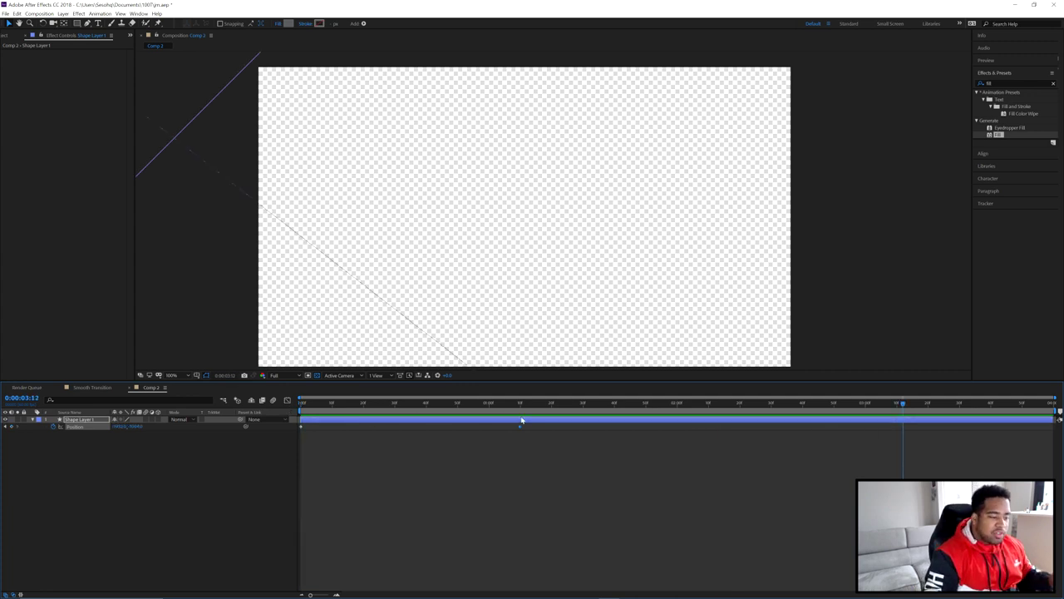
- Reveal all of the shape layer's modified properties, and return to showing only its Position property
{"action": "left_click", "coordinate": [444, 421]}
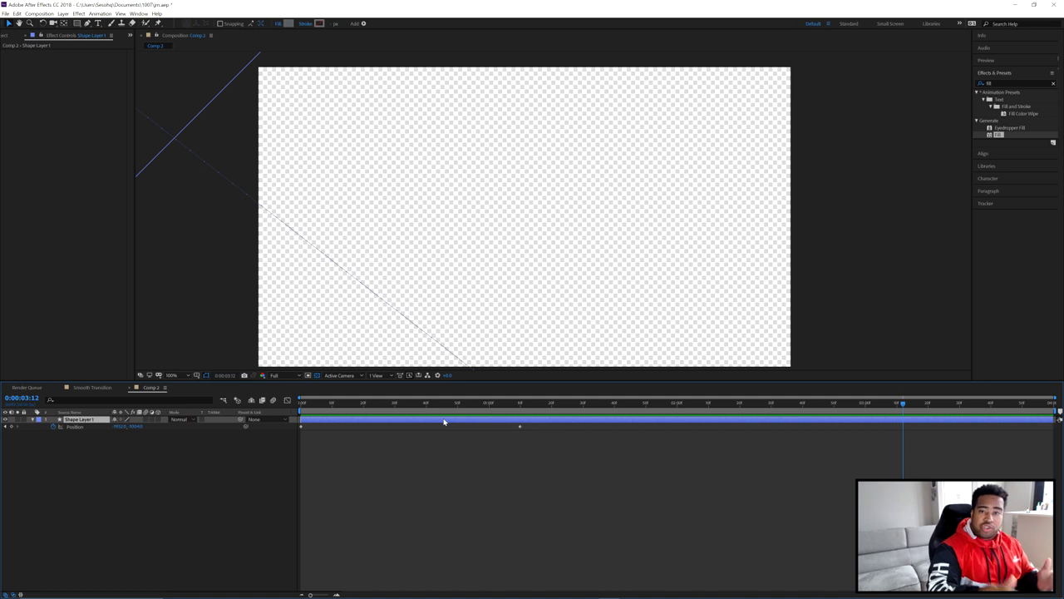
{"action": "key", "text": "p"}
{"action": "key", "text": "p"}
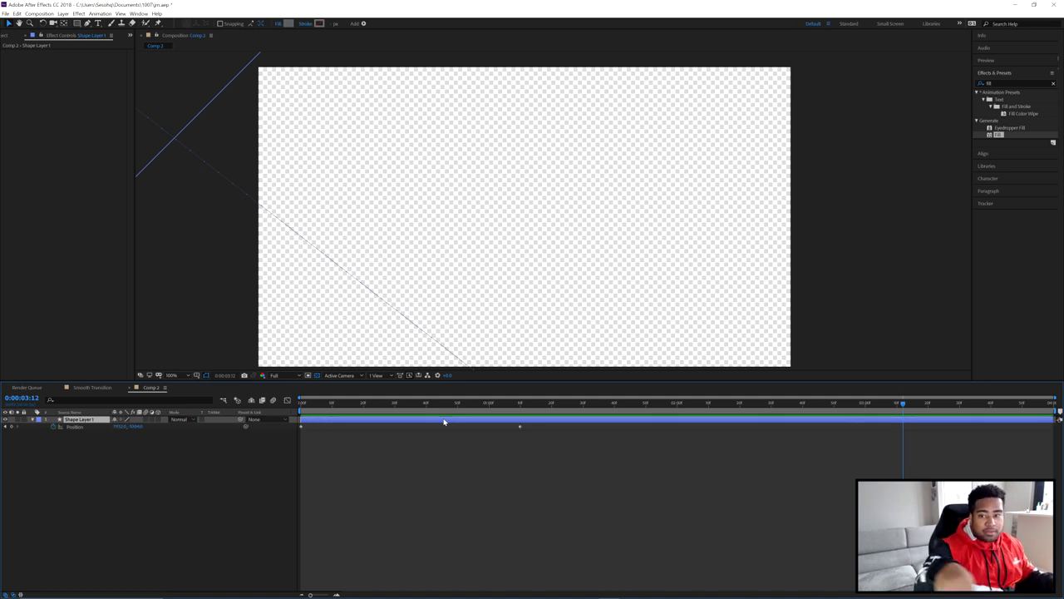
{"action": "key", "text": "u"}
{"action": "key", "text": "u"}
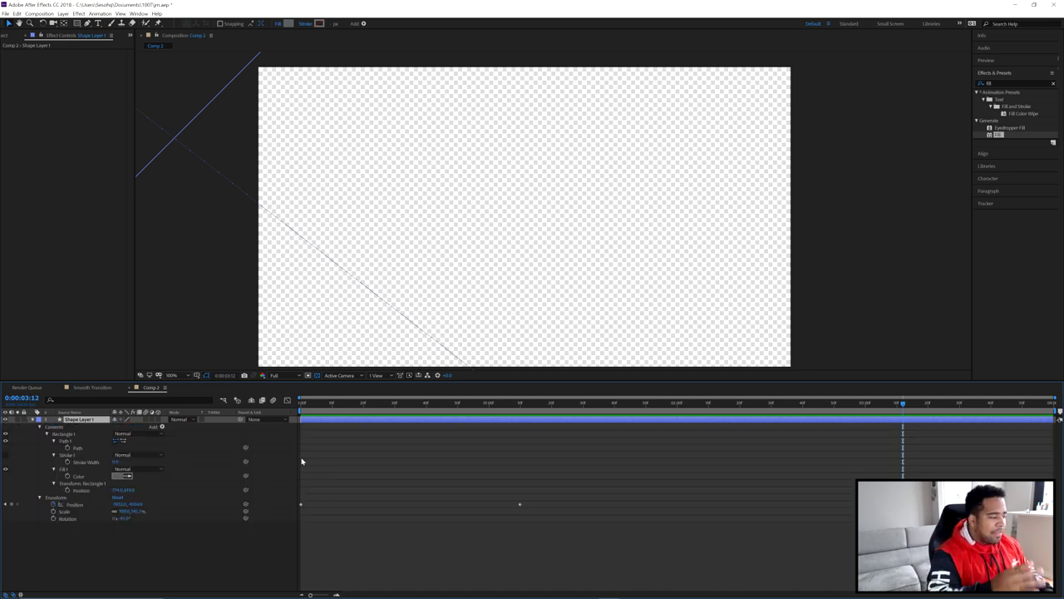
{"action": "key", "text": "u"}
{"action": "key", "text": "p"}
- Select both Position keyframes of the shape layer and apply Easy Ease to them
{"action": "left_click", "coordinate": [541, 428]}
{"action": "left_click_drag", "start_coordinate": [541, 428], "coordinate": [301, 430]}
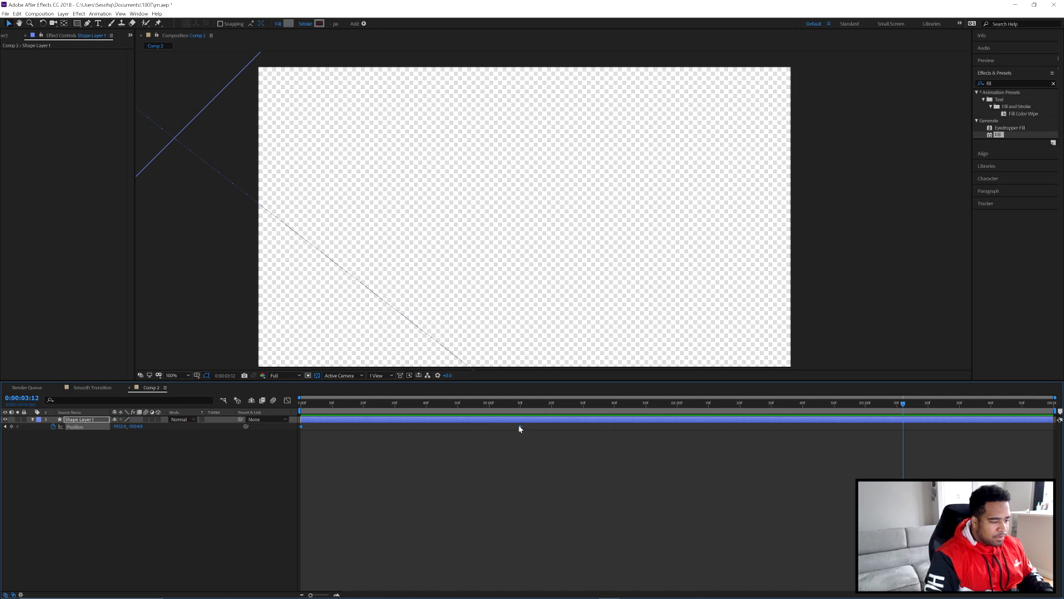
{"action": "right_click", "coordinate": [519, 428]}
{"action": "mouse_move", "coordinate": [565, 520]}
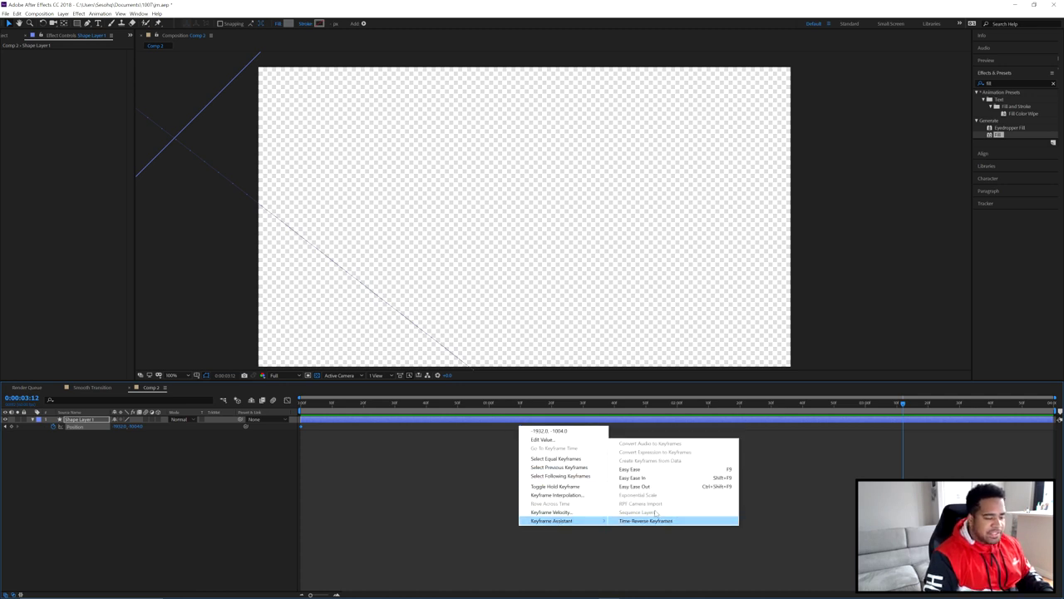
{"action": "left_click", "coordinate": [634, 469]}
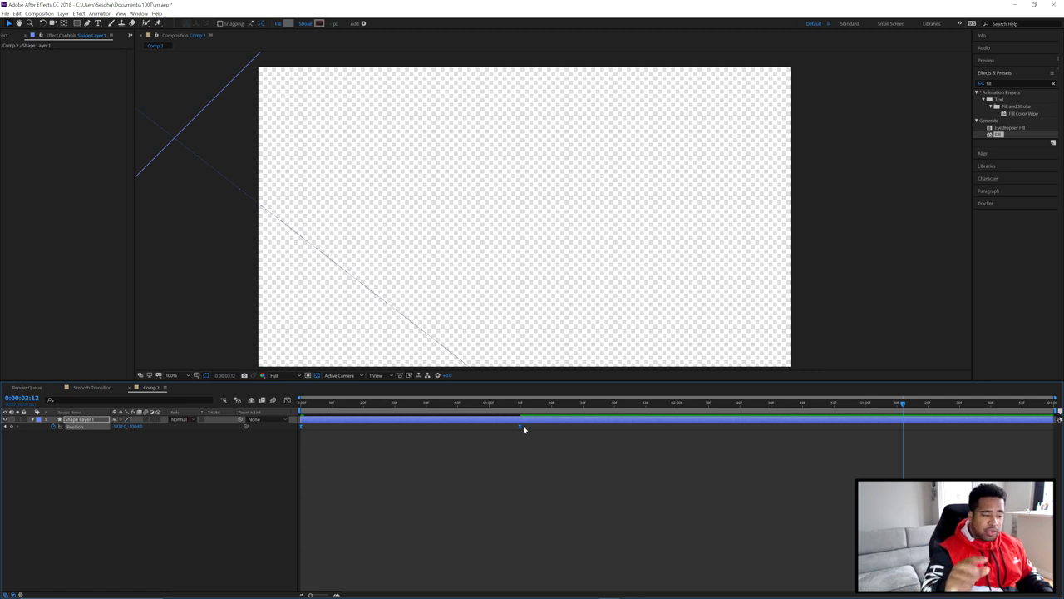
- Open the Position speed graph in the Graph Editor, check its graph type options, and select both keyframes
{"action": "left_click", "coordinate": [287, 400]}
{"action": "left_click_drag", "start_coordinate": [488, 563], "coordinate": [299, 571]}
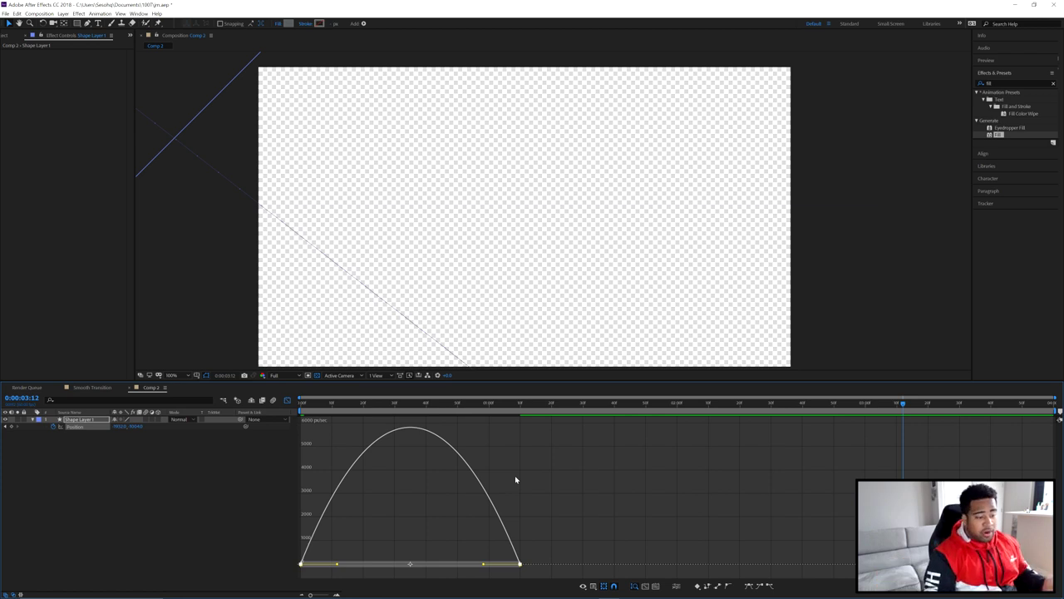
{"action": "left_click", "coordinate": [583, 585]}
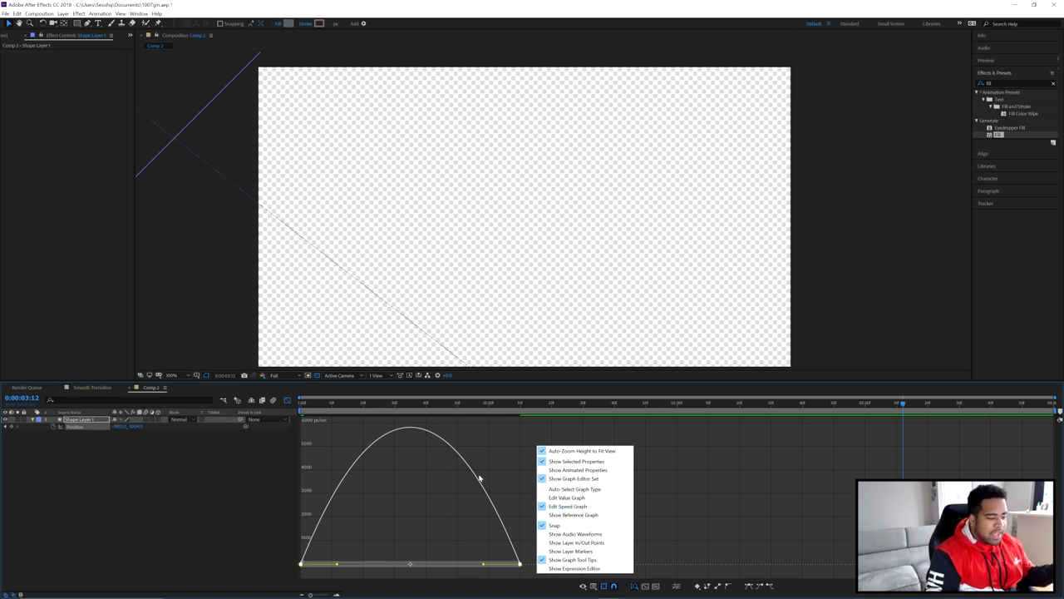
{"action": "left_click", "coordinate": [534, 518]}
{"action": "left_click_drag", "start_coordinate": [566, 525], "coordinate": [291, 573]}
{"action": "left_click_drag", "start_coordinate": [545, 541], "coordinate": [291, 575]}
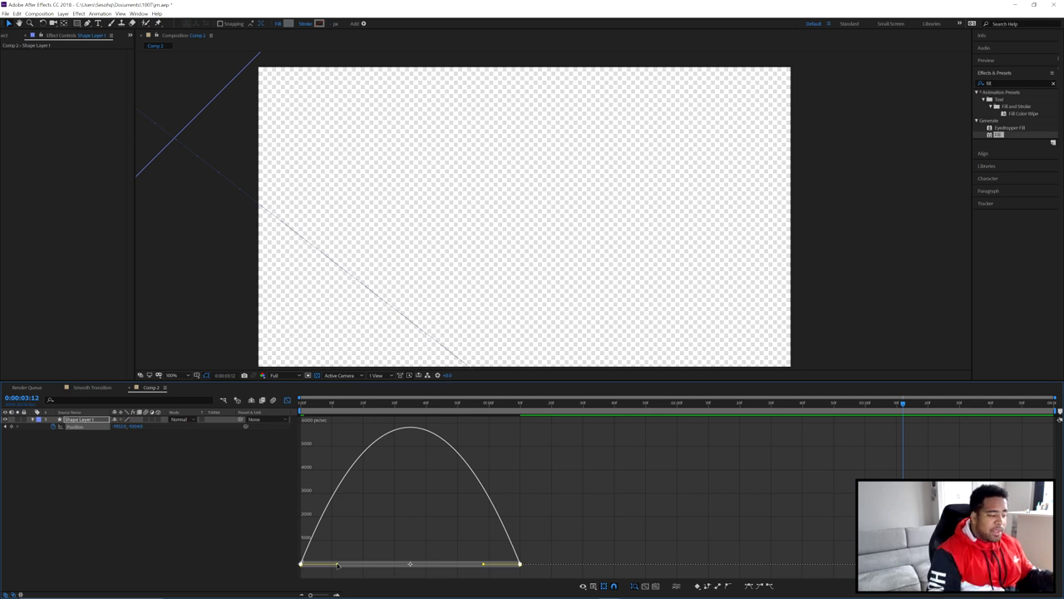
- Extend the first keyframe's ease handle to about 0:00:00:26 and the second's slightly inward, and return to the layer timeline
{"action": "left_click", "coordinate": [364, 411]}
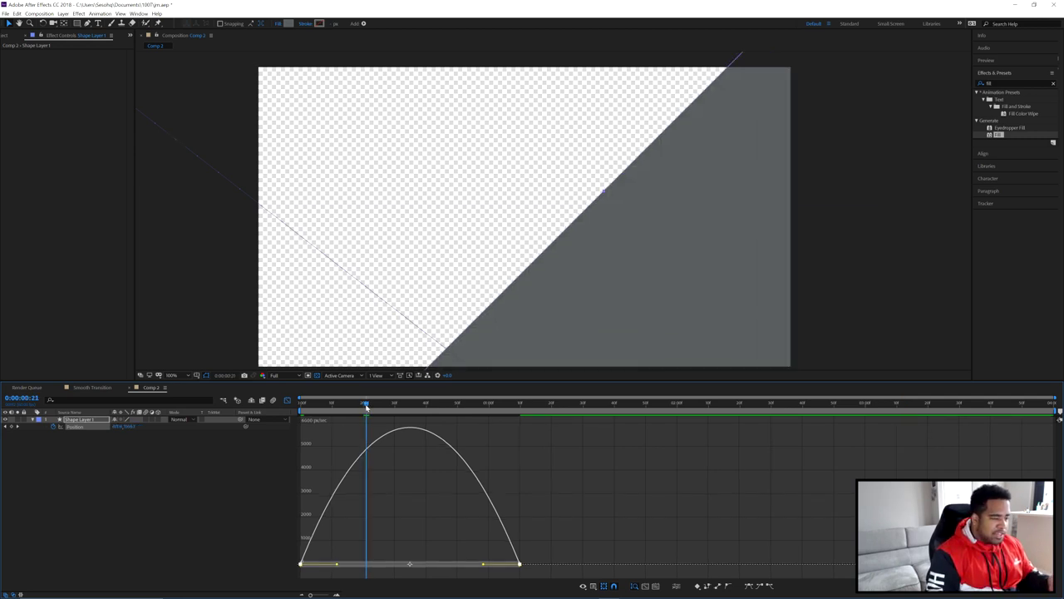
{"action": "left_click_drag", "start_coordinate": [337, 564], "coordinate": [382, 567]}
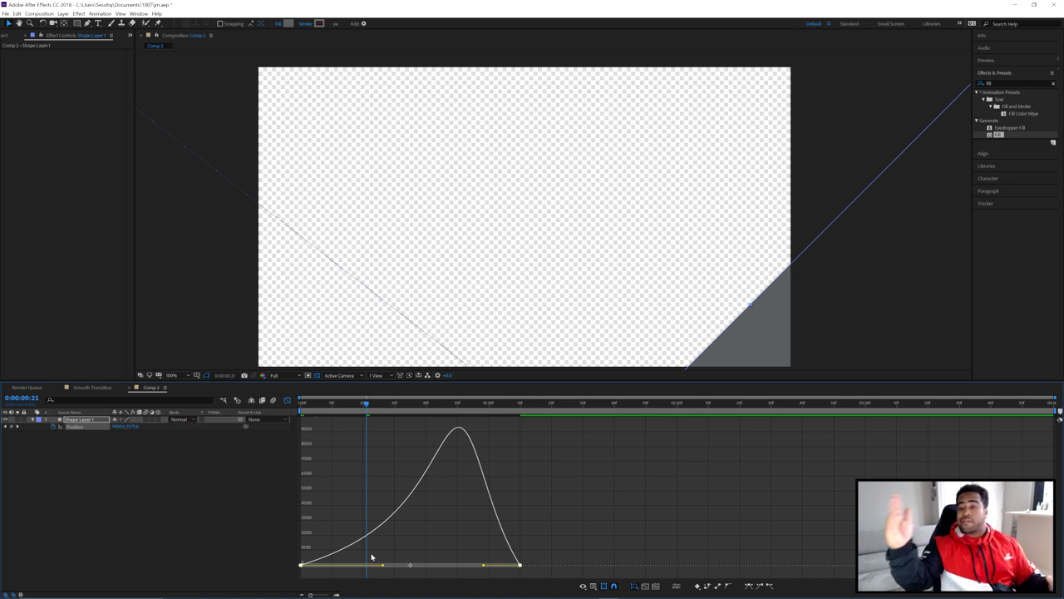
{"action": "left_click_drag", "start_coordinate": [370, 409], "coordinate": [301, 412]}
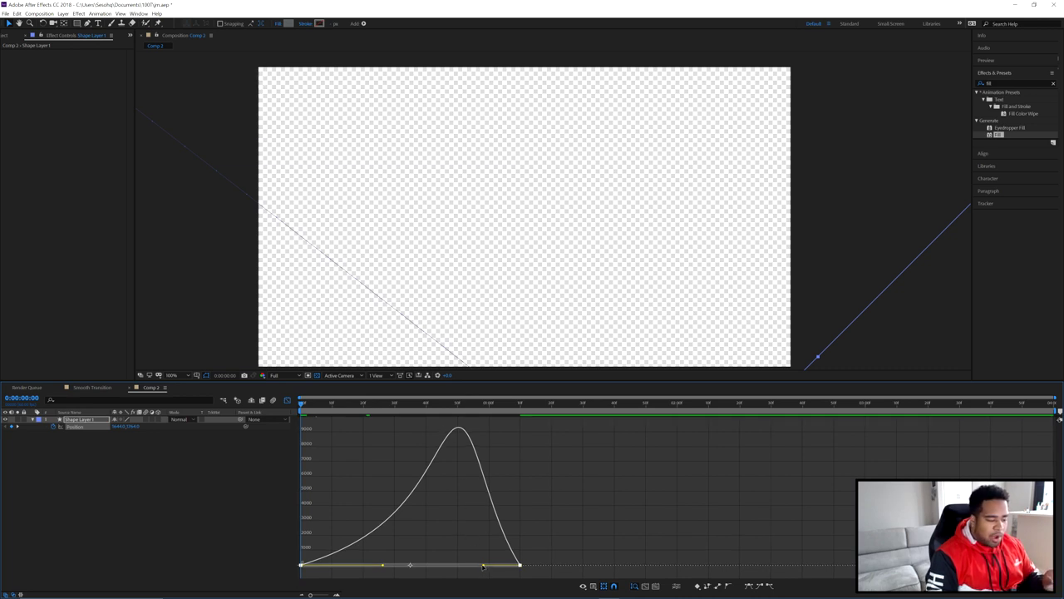
{"action": "left_click_drag", "start_coordinate": [483, 566], "coordinate": [470, 567]}
{"action": "left_click", "coordinate": [286, 400]}
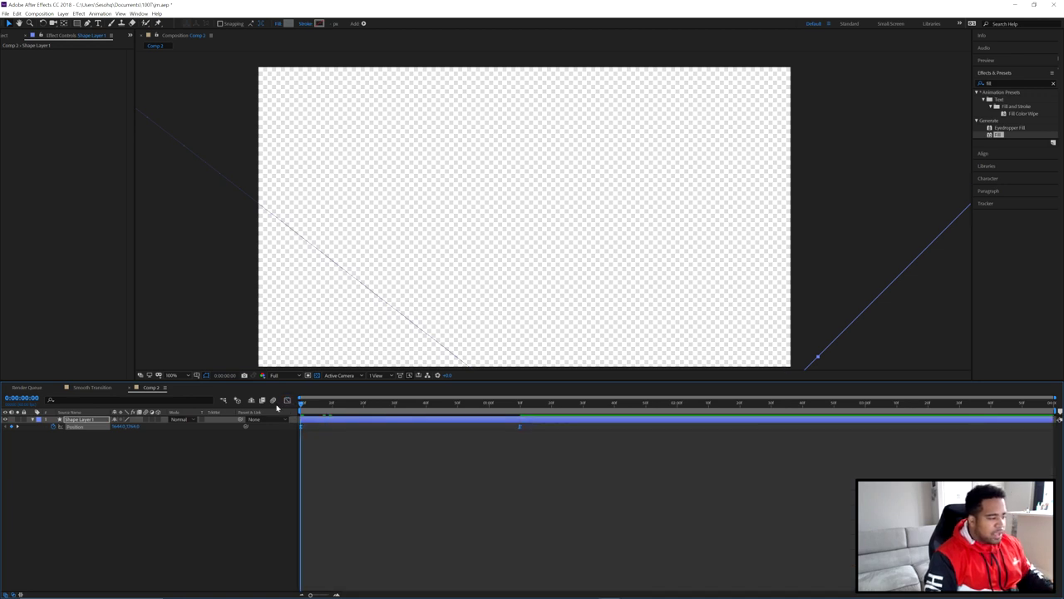
- Play back the eased wipe to check its speed, and return to 0:00:00:00
{"action": "key", "text": "space"}
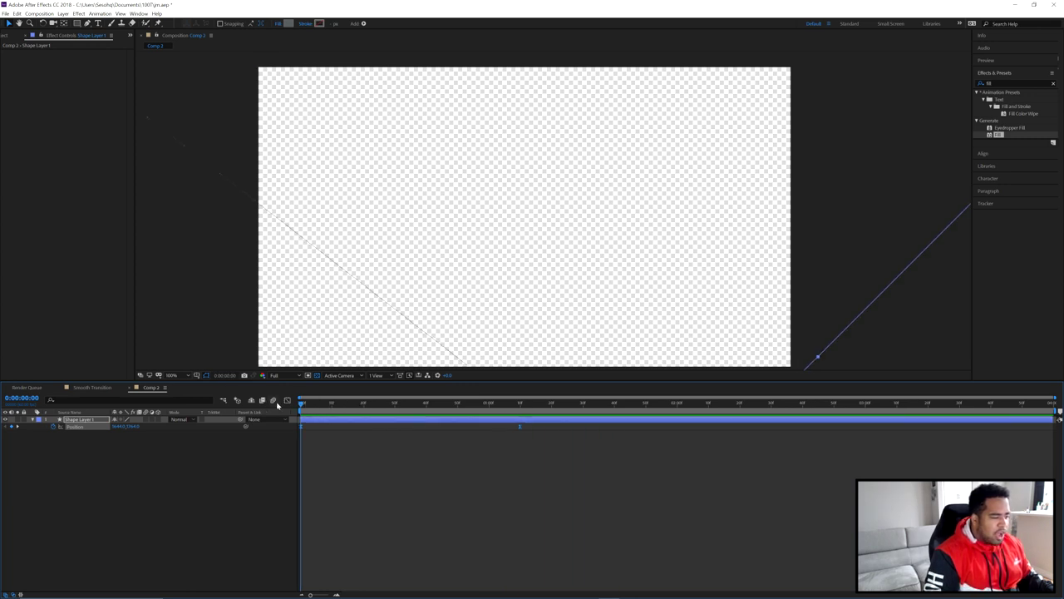
{"action": "key", "text": "space"}
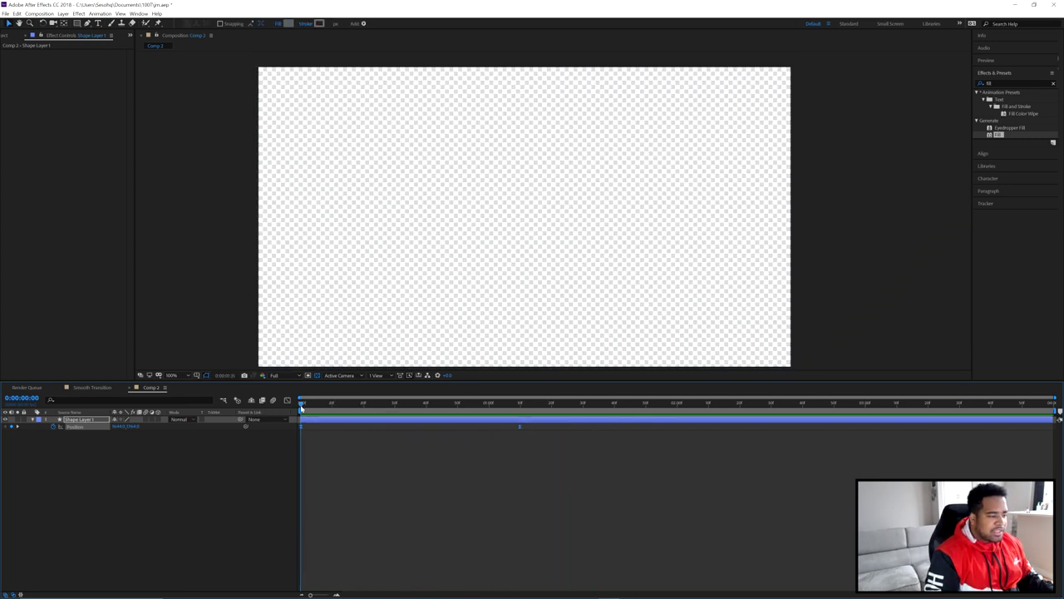
{"action": "key", "text": "space"}
{"action": "key", "text": "space"}
{"action": "left_click_drag", "start_coordinate": [317, 406], "coordinate": [294, 408]}
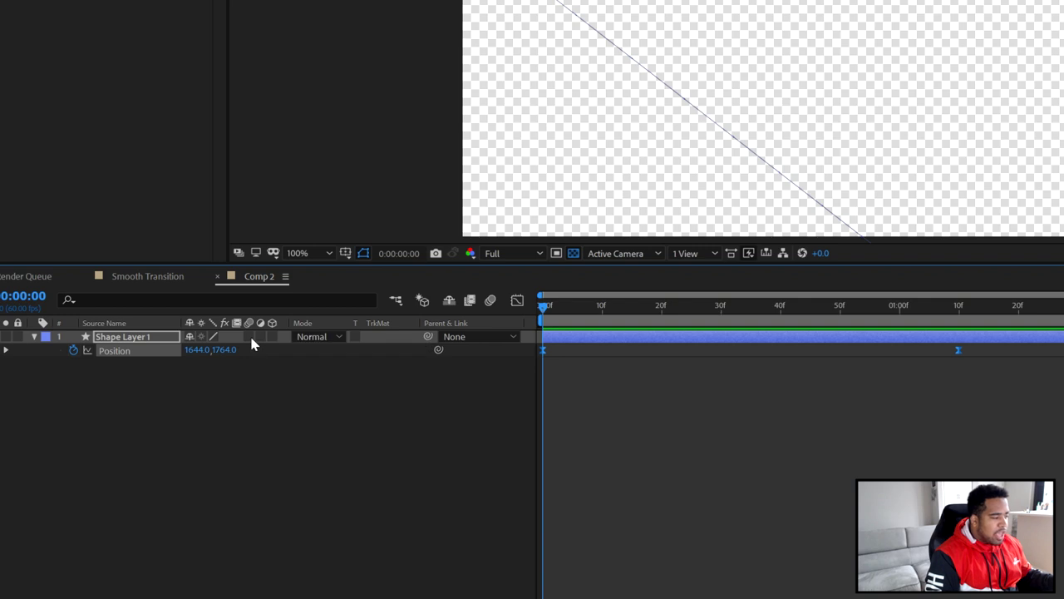
- Turn on motion blur for the shape layer and enable it for the composition, with the playhead at 0:00:00:28
{"action": "left_click", "coordinate": [250, 337]}
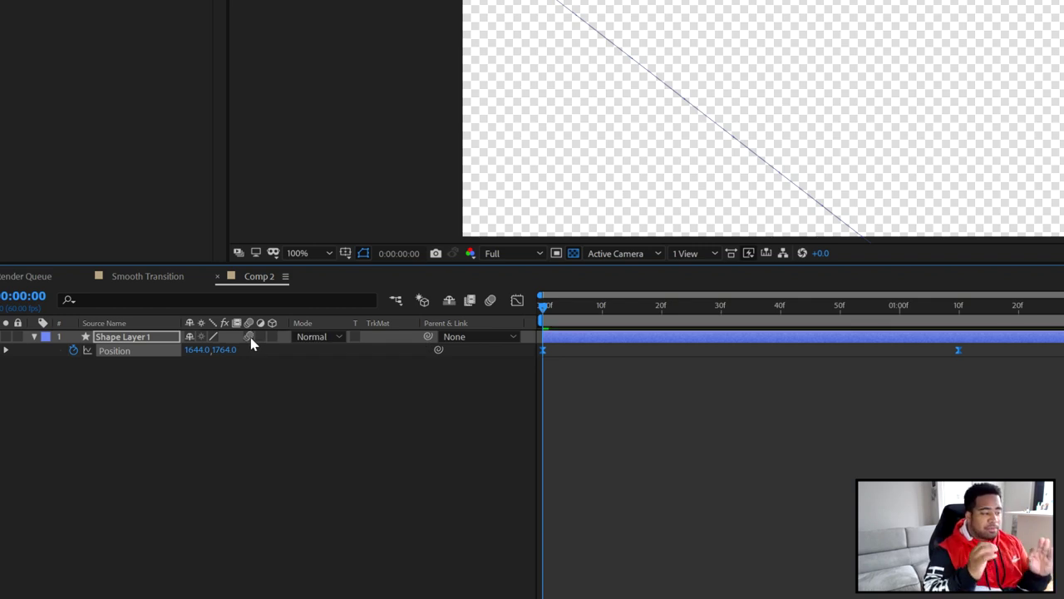
{"action": "left_click_drag", "start_coordinate": [661, 306], "coordinate": [707, 306]}
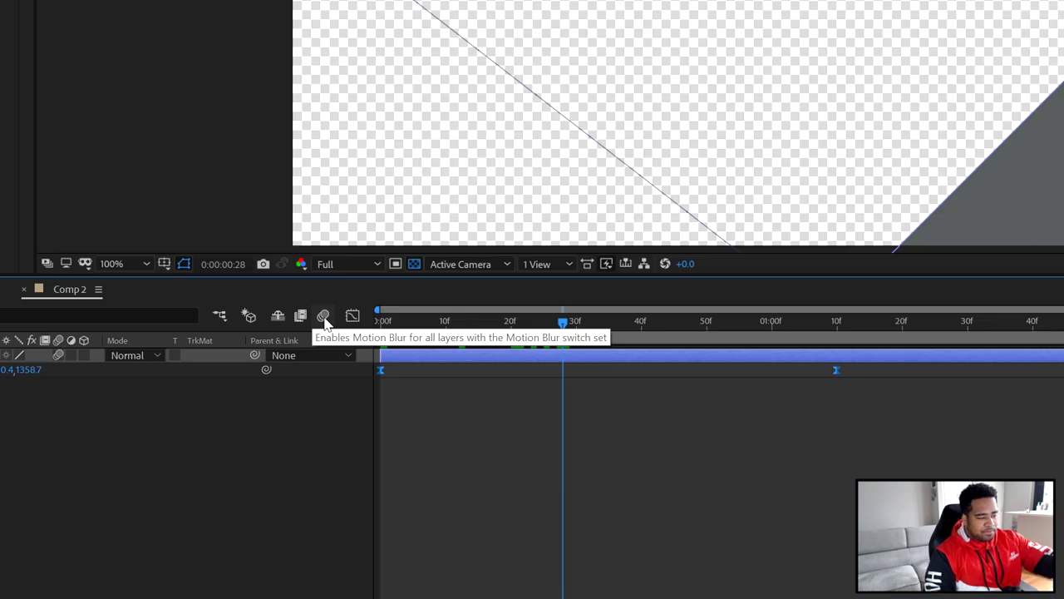
{"action": "left_click", "coordinate": [323, 319]}
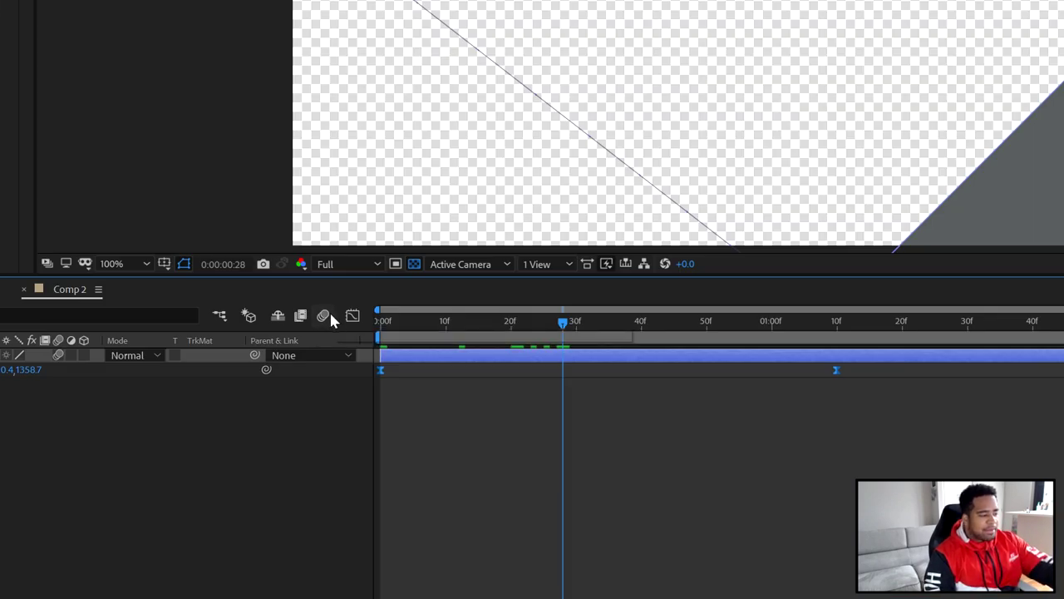
{"action": "left_click", "coordinate": [324, 317]}
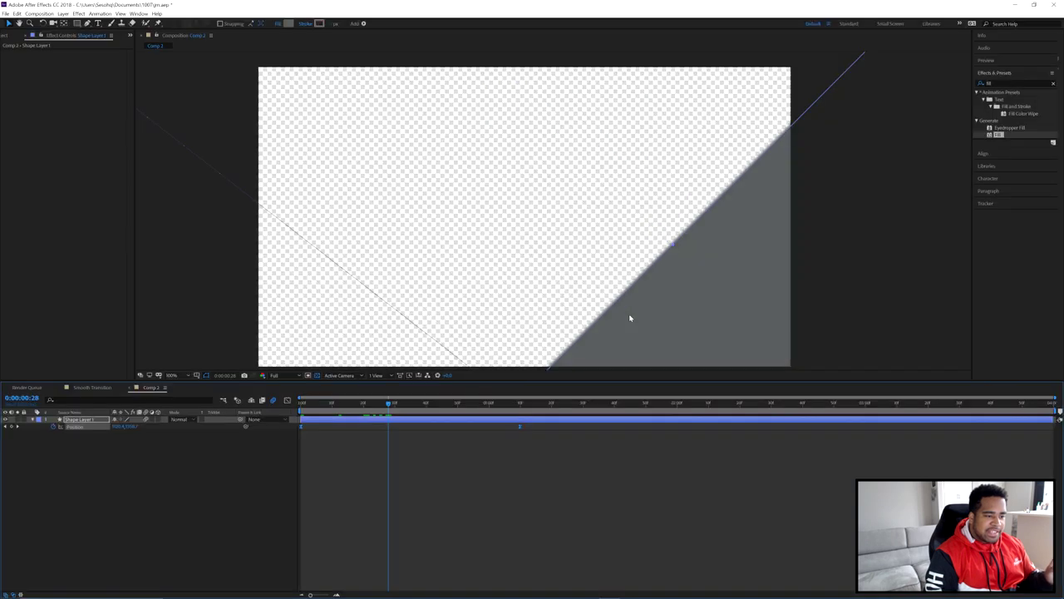
- Compare the wipe's diagonal edge up close with the composition's motion blur off and on
{"action": "scroll", "coordinate": [712, 256], "scroll_direction": "up", "scroll_amount": 4}
{"action": "left_click", "coordinate": [275, 400]}
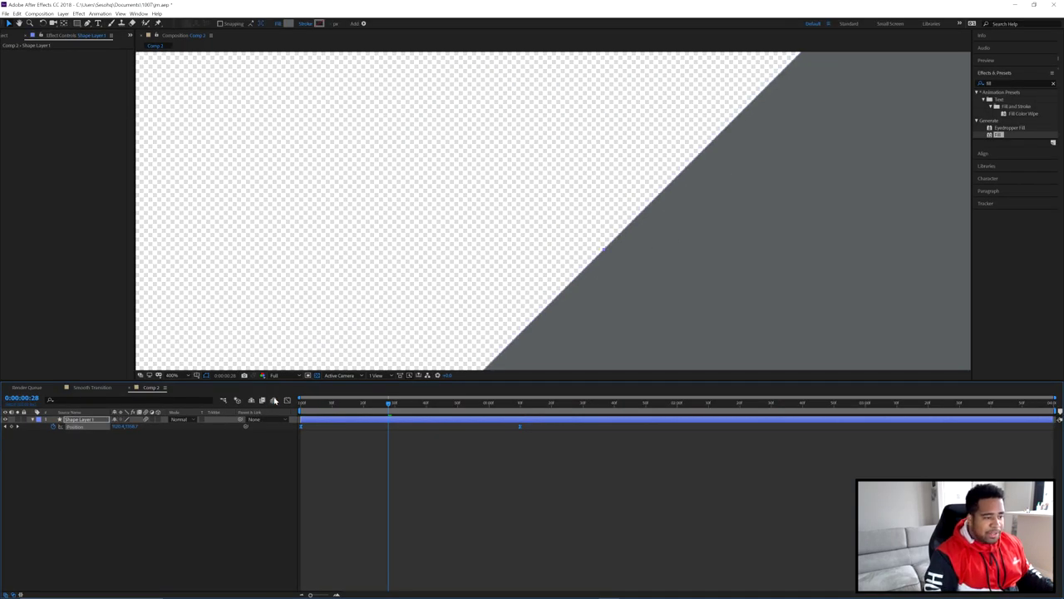
{"action": "scroll", "coordinate": [416, 320], "scroll_direction": "down", "scroll_amount": 3}
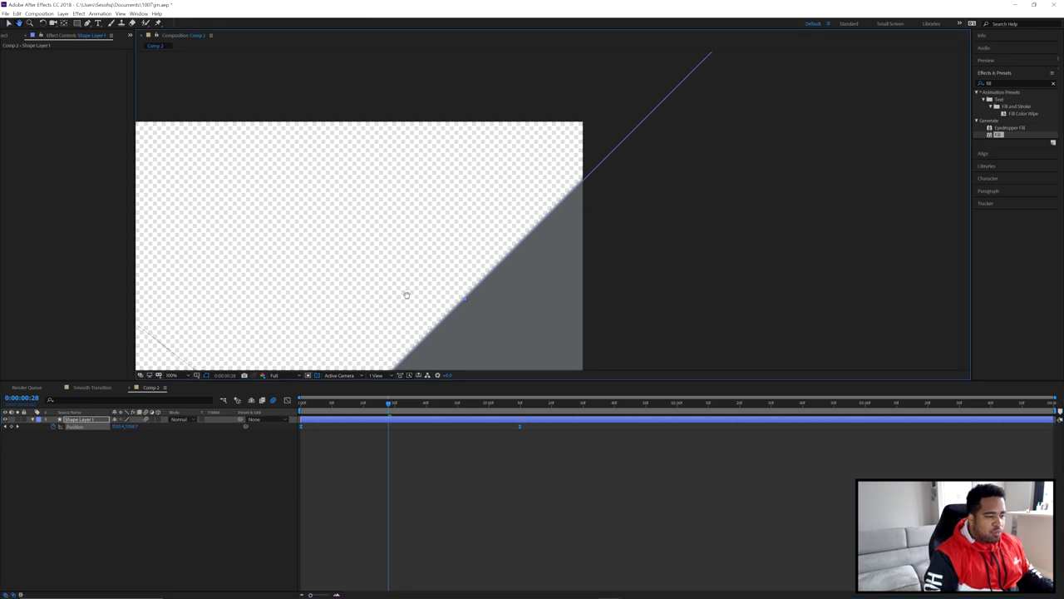
{"action": "scroll", "coordinate": [383, 299], "scroll_direction": "up", "scroll_amount": 3}
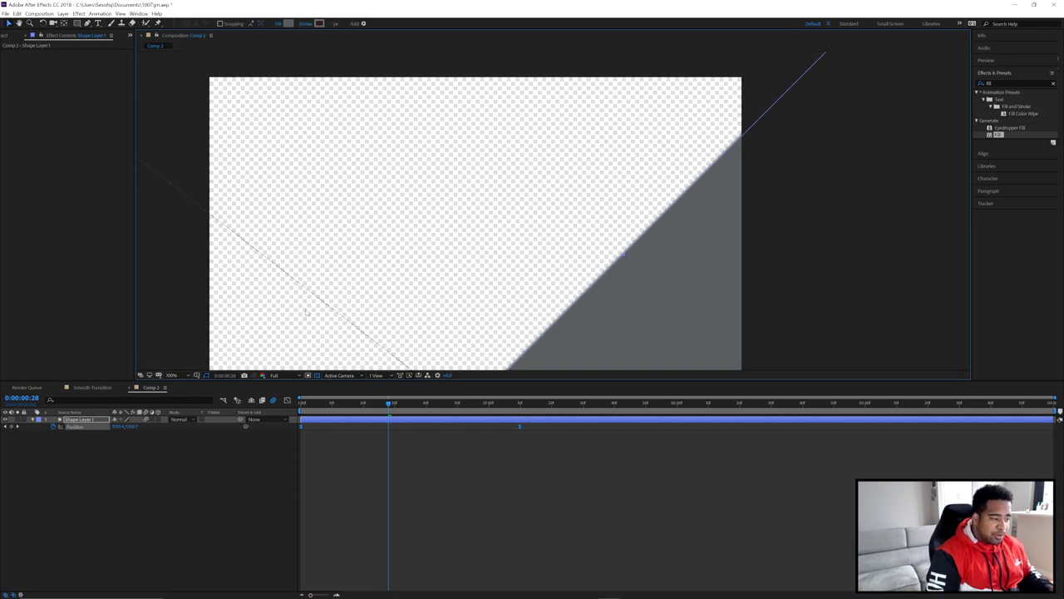
- Set the motion blur Shutter Angle to 180 in the composition's advanced settings, keeping the wipe's edge in view
{"action": "right_click", "coordinate": [264, 472]}
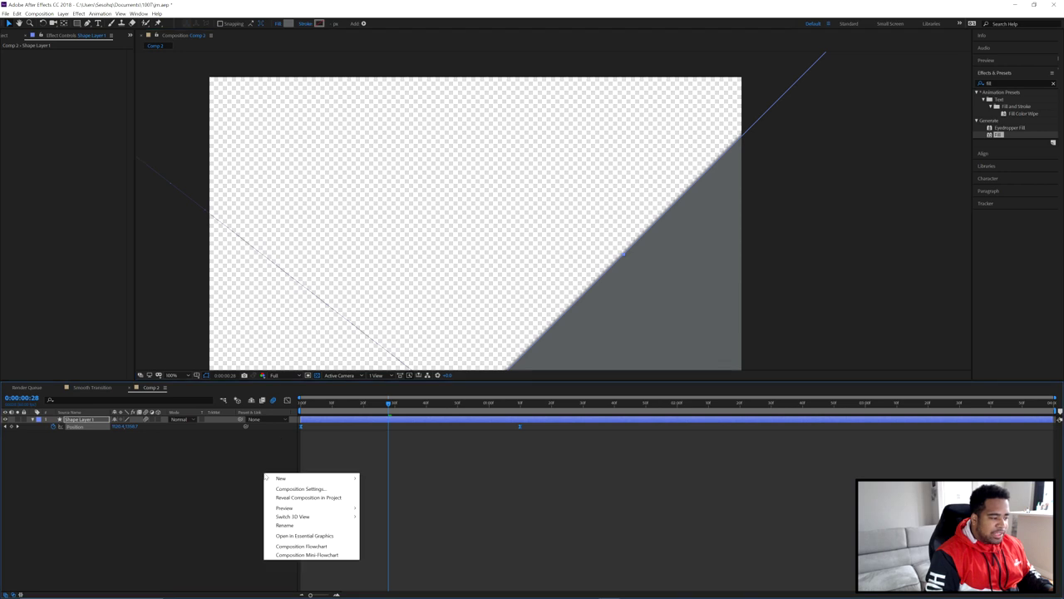
{"action": "left_click", "coordinate": [309, 489]}
{"action": "left_click", "coordinate": [486, 168]}
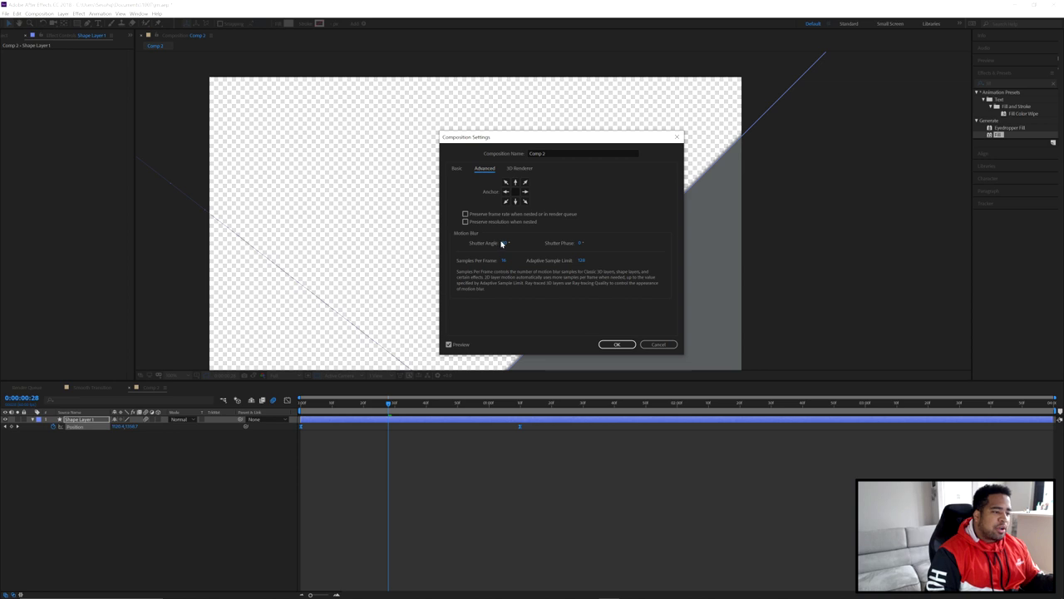
{"action": "left_click_drag", "start_coordinate": [527, 147], "coordinate": [345, 122]}
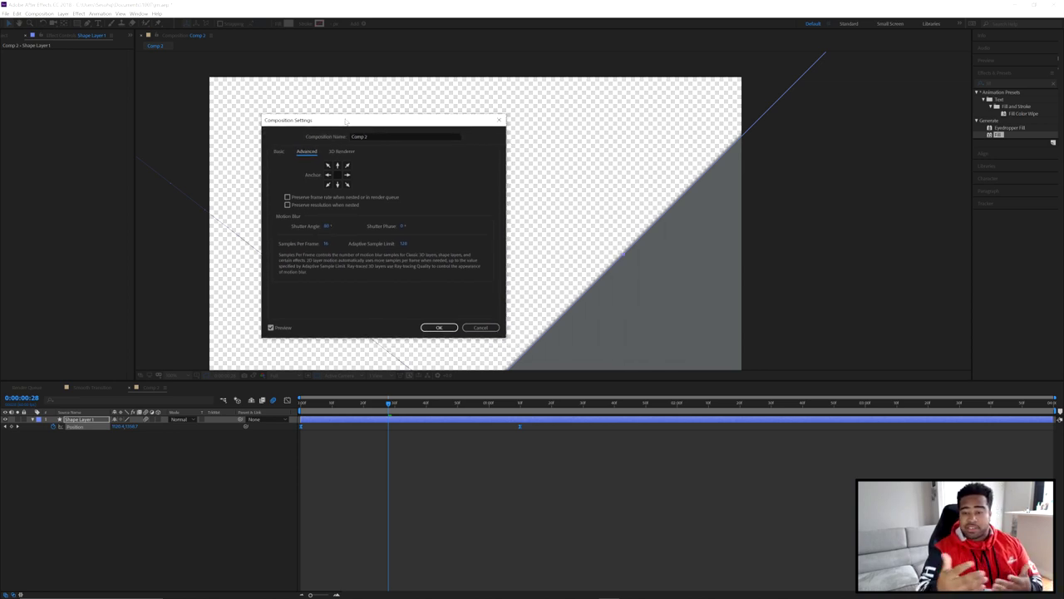
{"action": "left_click", "coordinate": [328, 225]}
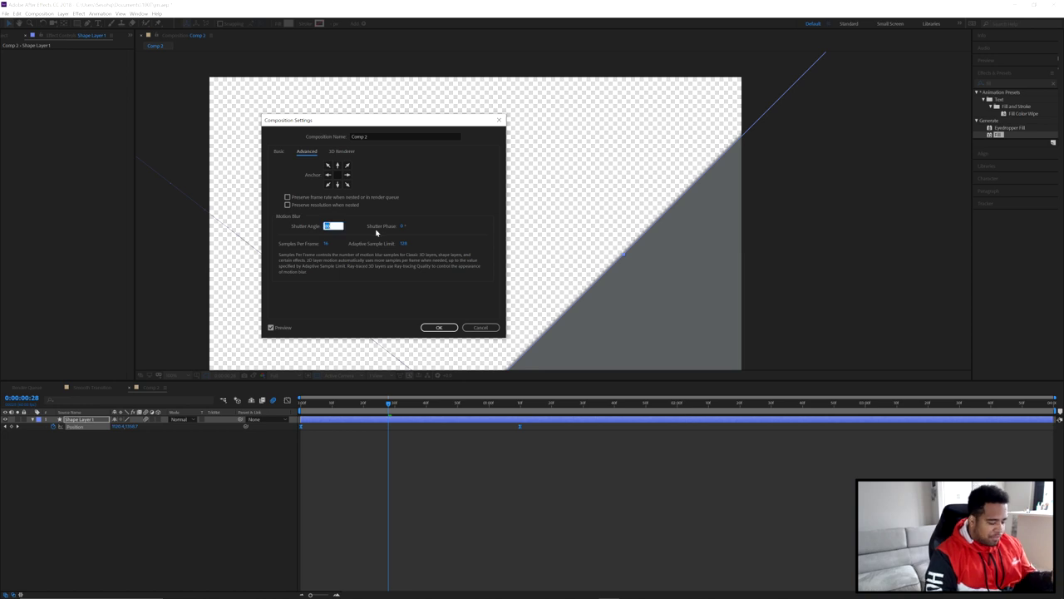
{"action": "type", "text": "360"}
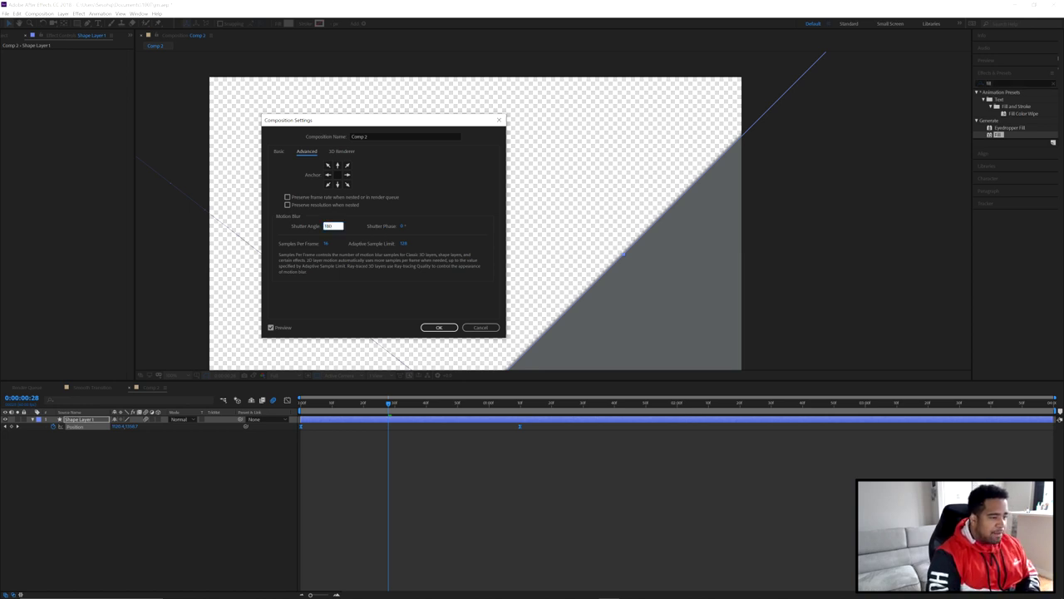
{"action": "key", "text": "Return"}
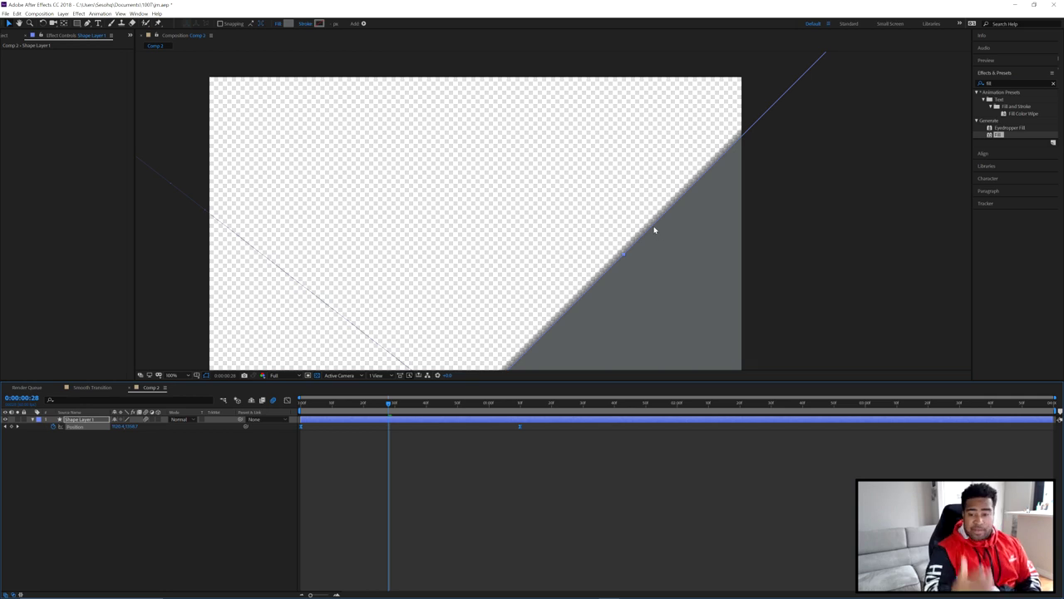
- Set the composition's motion blur Shutter Angle to 80 and apply the settings
{"action": "right_click", "coordinate": [233, 447]}
{"action": "left_click", "coordinate": [259, 460]}
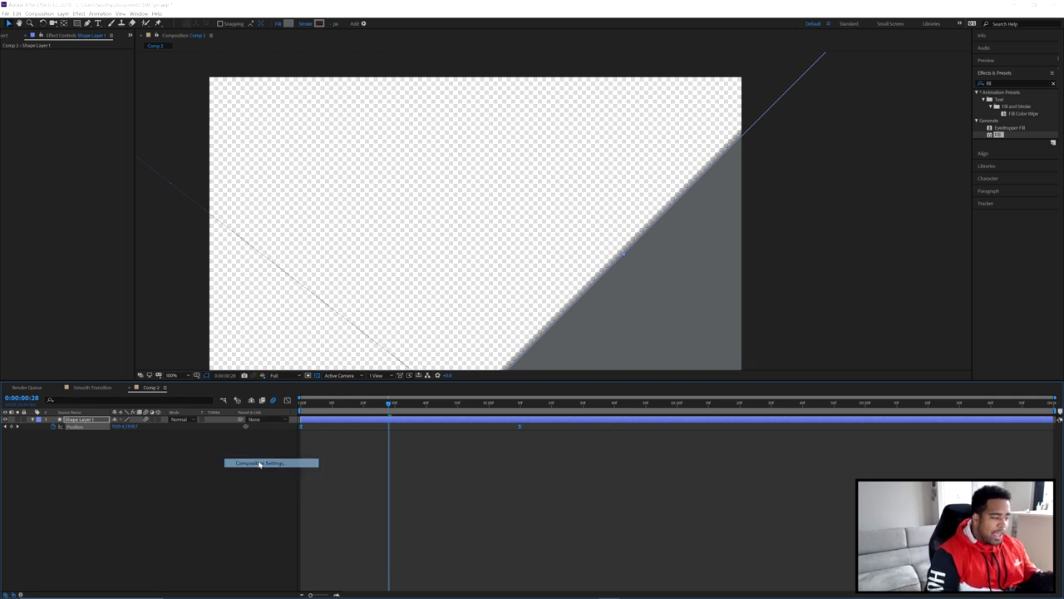
{"action": "left_click", "coordinate": [307, 151]}
{"action": "left_click", "coordinate": [332, 226]}
{"action": "left_click_drag", "start_coordinate": [337, 225], "coordinate": [297, 227]}
{"action": "type", "text": "360"}
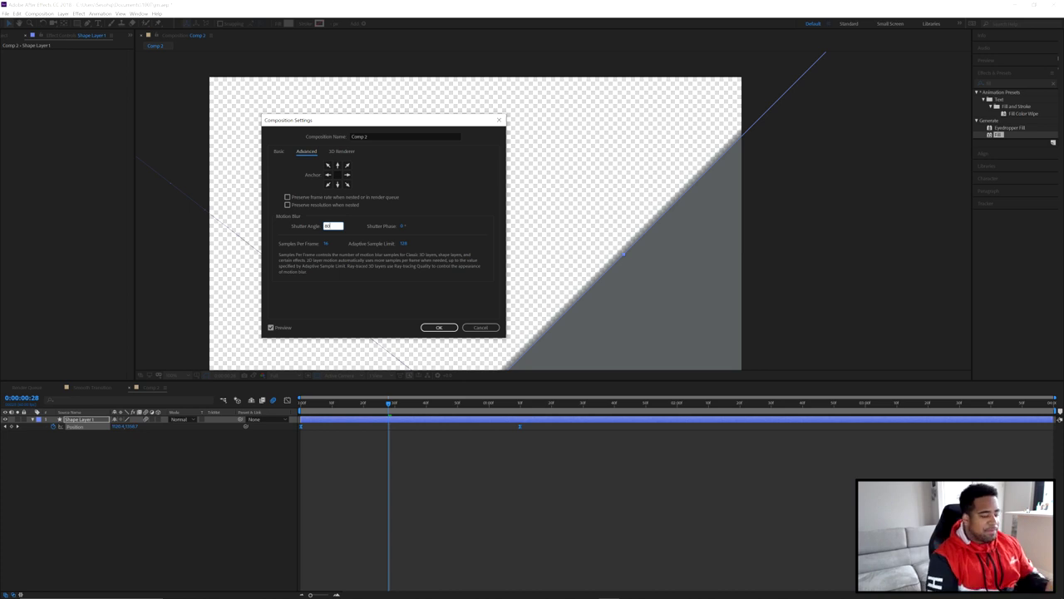
{"action": "key", "text": "Return"}
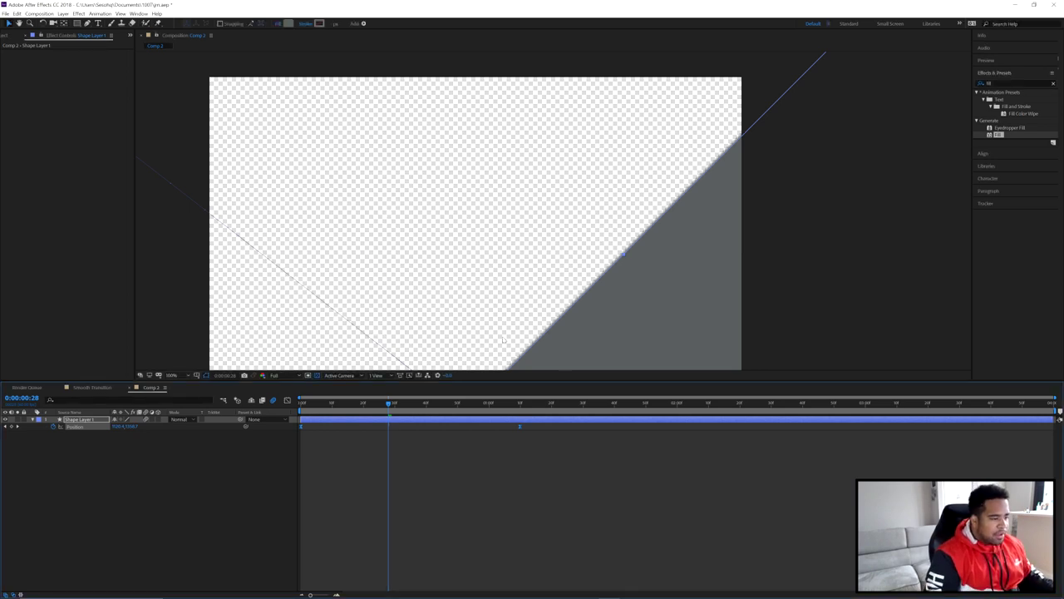
- Preview the wipe and scrub to 0:00:00:31 to check its blurred edge
{"action": "key", "text": "space"}
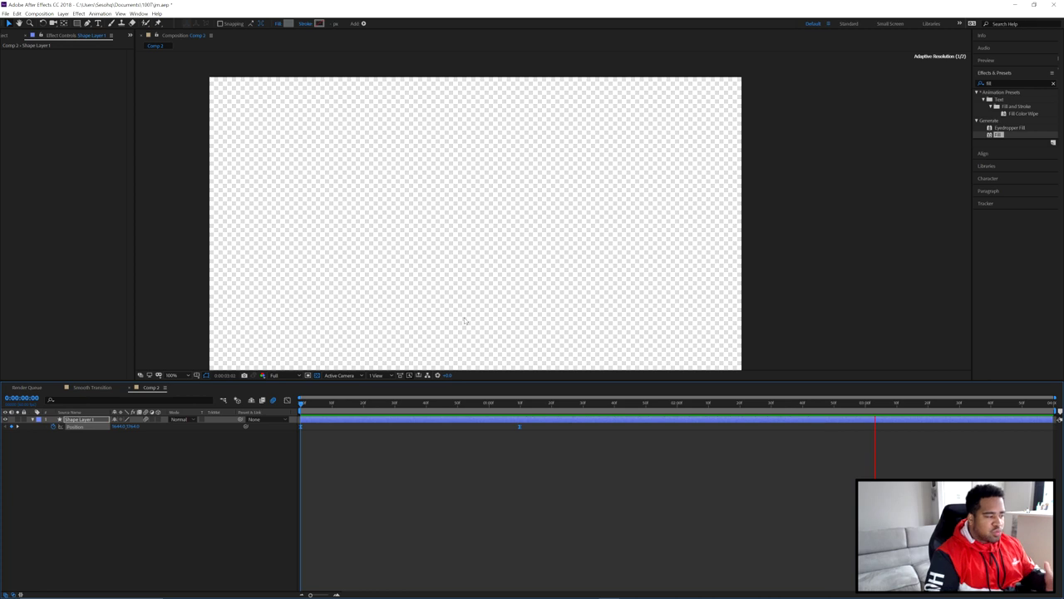
{"action": "left_click_drag", "start_coordinate": [344, 405], "coordinate": [399, 406]}
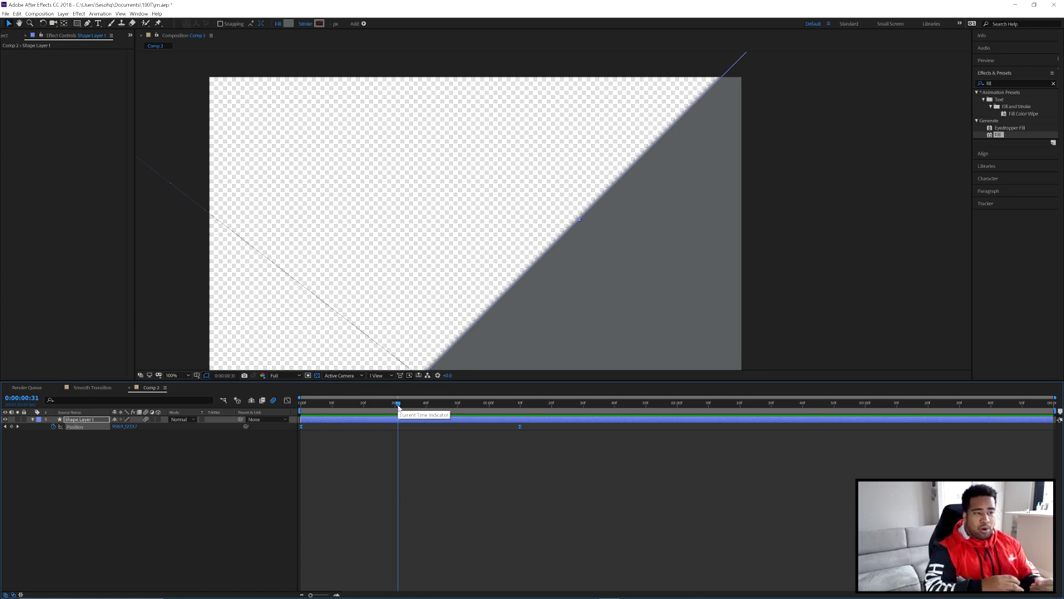
- In Pre-comp 1 of the Smooth Transition composition, change the logo layer's Fill color to turquoise
{"action": "left_click", "coordinate": [100, 388]}
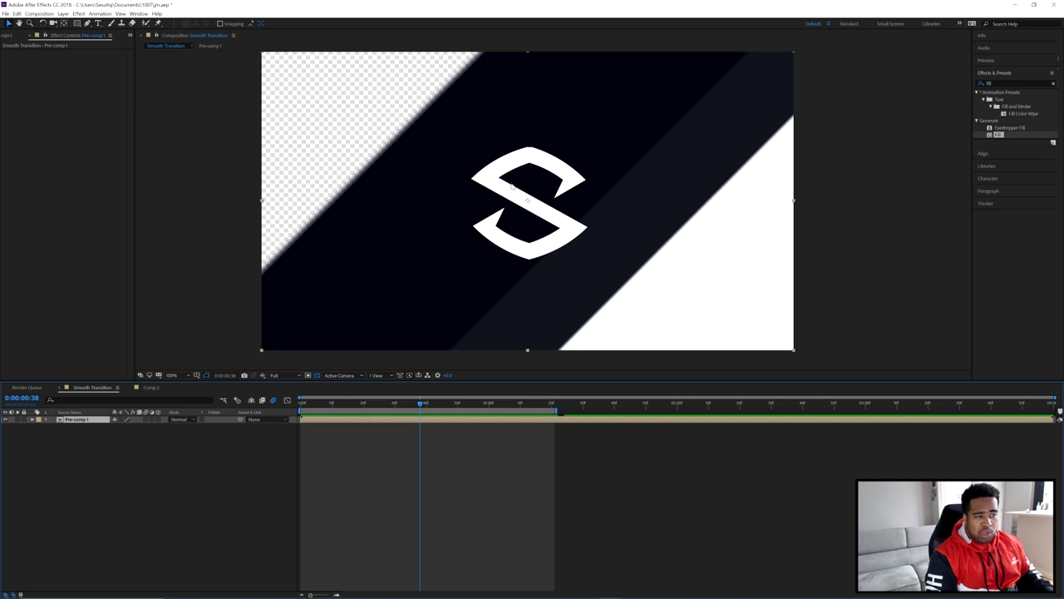
{"action": "double_click", "coordinate": [78, 421]}
{"action": "left_click", "coordinate": [451, 405]}
{"action": "left_click_drag", "start_coordinate": [451, 405], "coordinate": [439, 405]}
{"action": "left_click", "coordinate": [83, 434]}
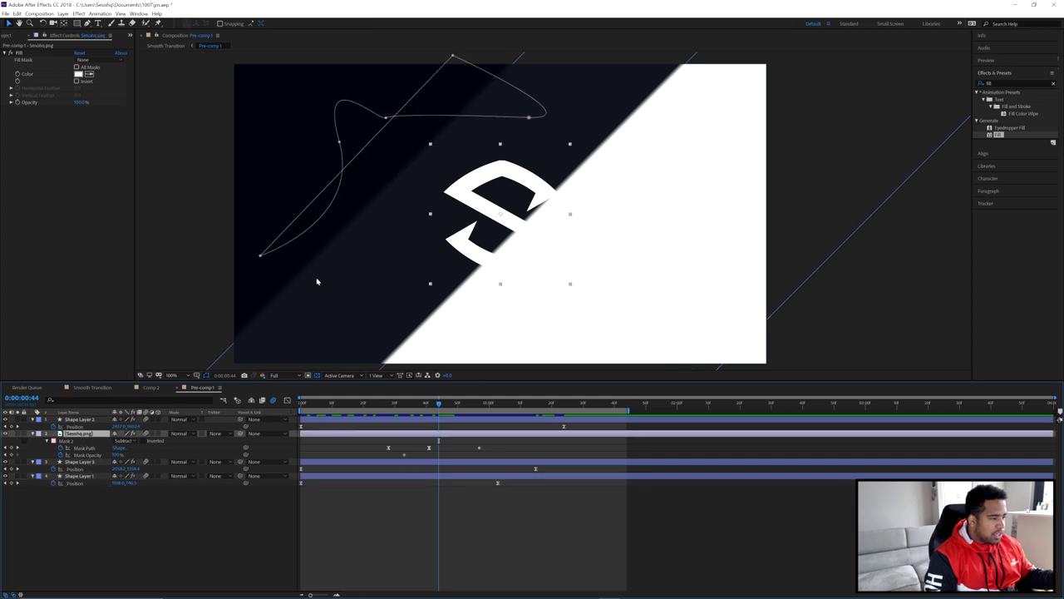
{"action": "left_click", "coordinate": [81, 74]}
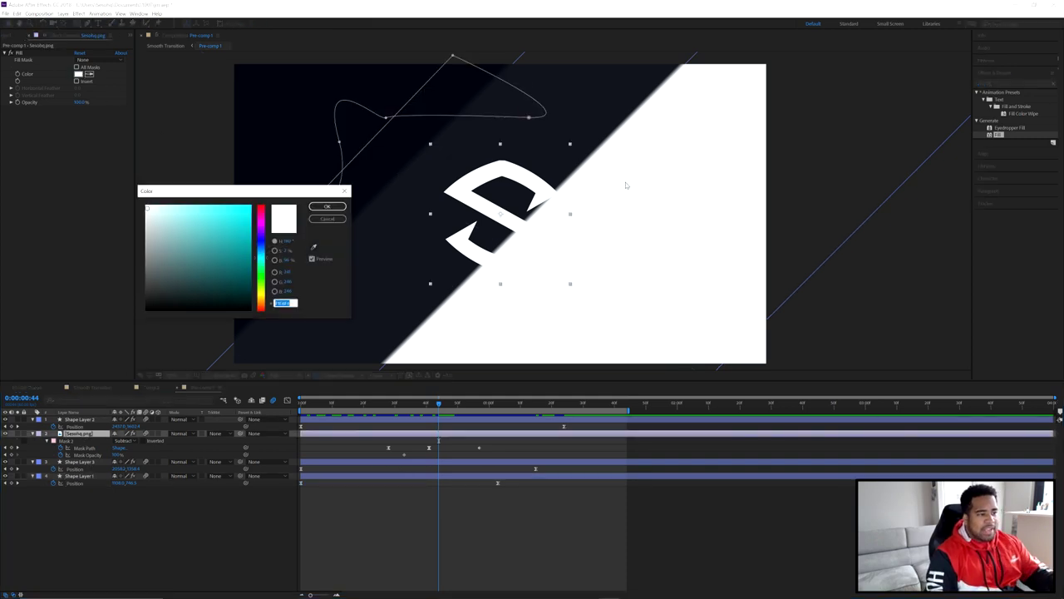
{"action": "key", "text": "ctrl+v"}
{"action": "key", "text": "Return"}
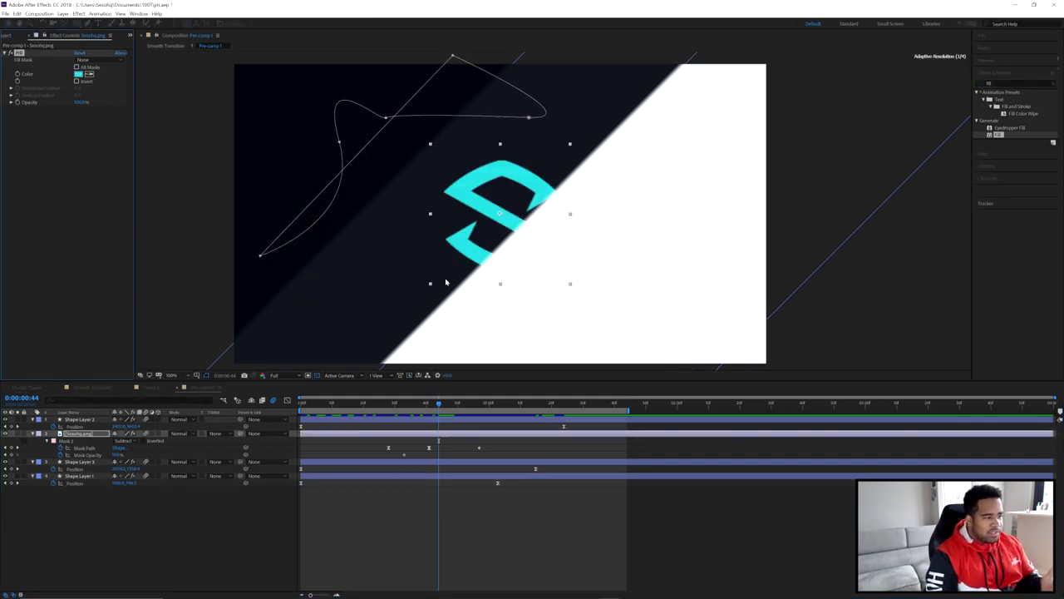
- Play back Pre-comp 1 from 0:00:00:45 to check the recolored logo, and return to Comp 2
{"action": "left_click_drag", "start_coordinate": [440, 406], "coordinate": [442, 404]}
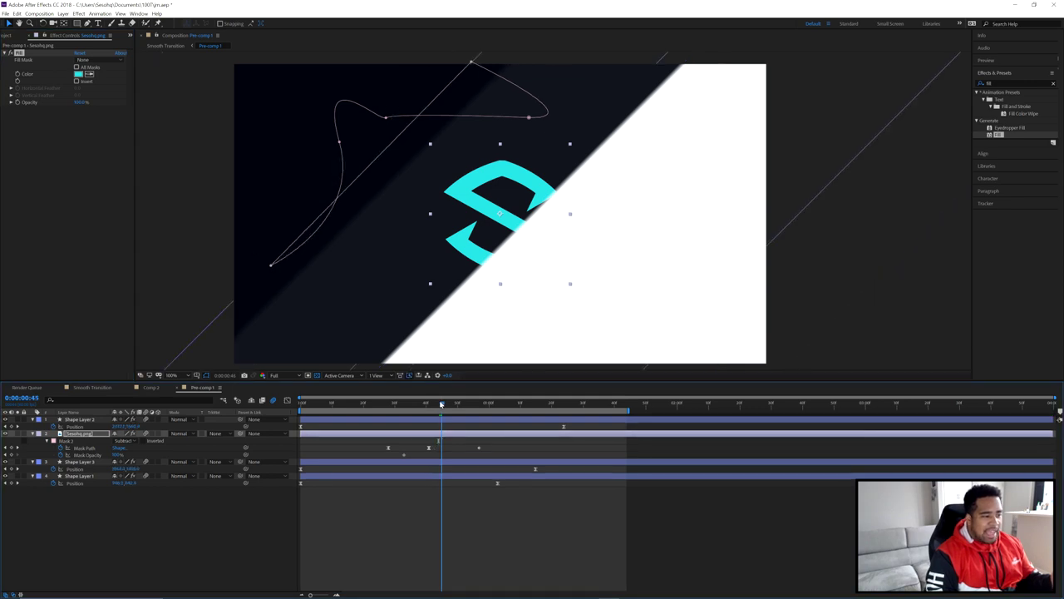
{"action": "key", "text": "space"}
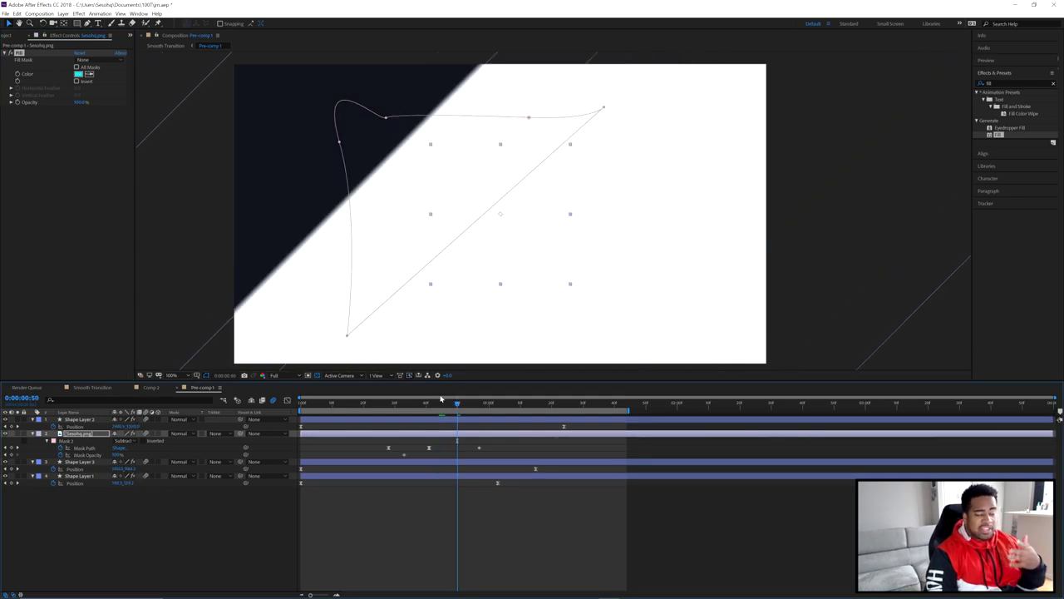
{"action": "left_click", "coordinate": [185, 388]}
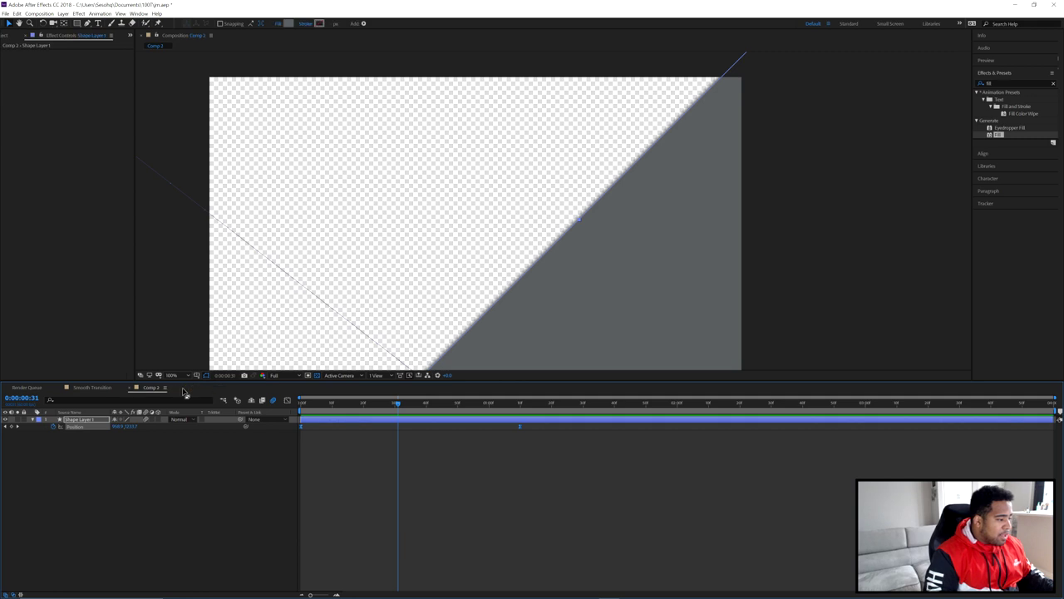
- Move the playhead to 0:00:00:33 and rename Shape Layer 1 as "Black shape"
{"action": "left_click_drag", "start_coordinate": [398, 404], "coordinate": [404, 408]}
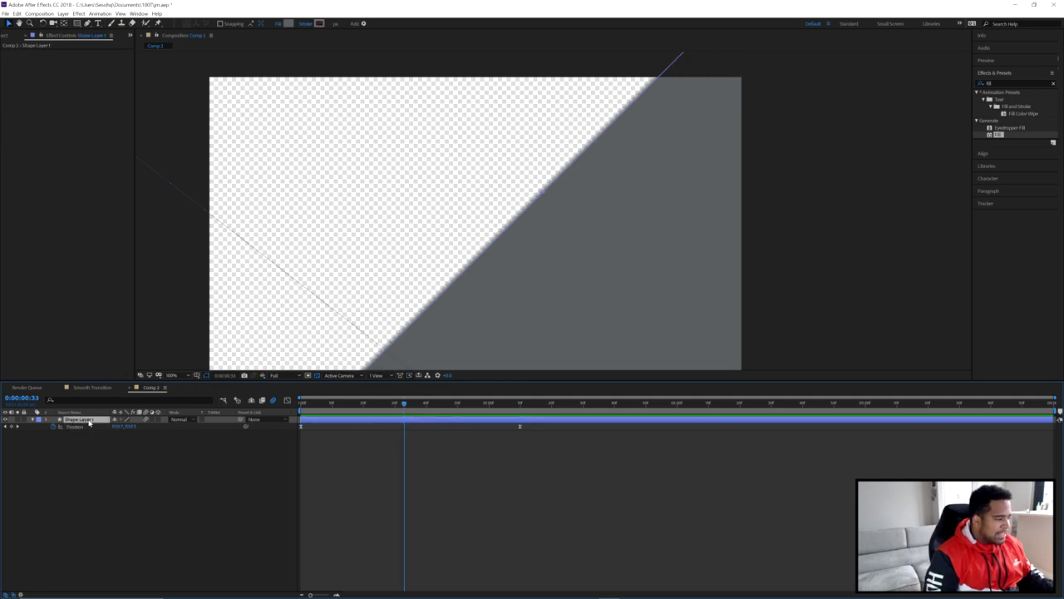
{"action": "right_click", "coordinate": [78, 428]}
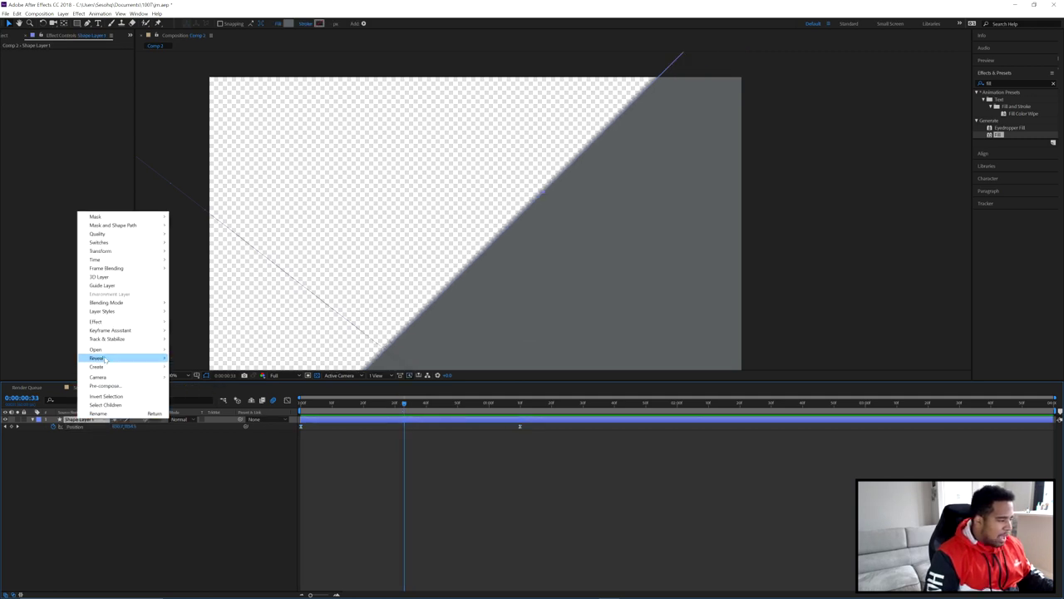
{"action": "left_click", "coordinate": [98, 414]}
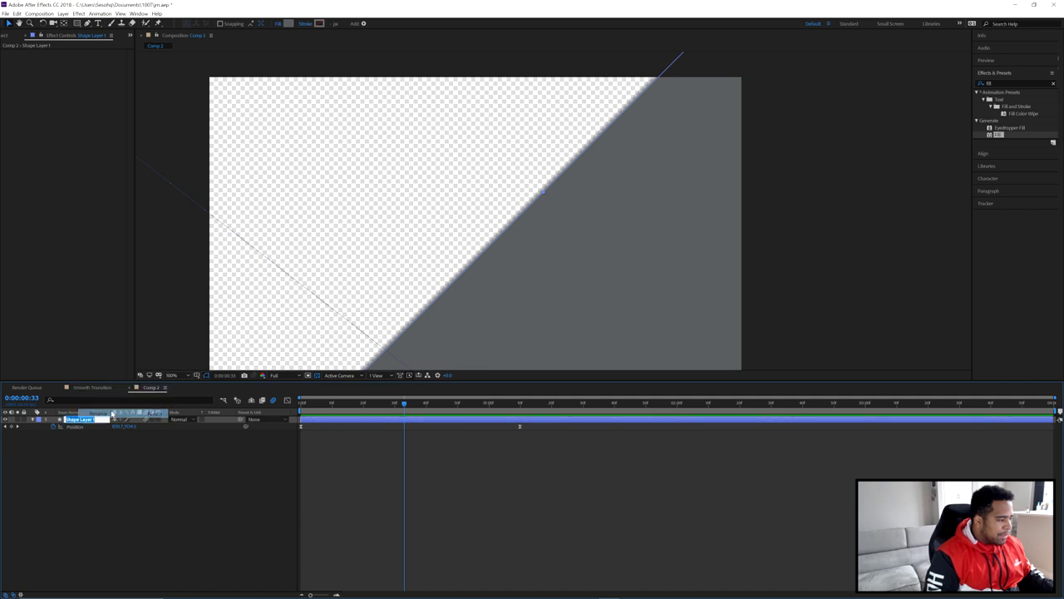
{"action": "type", "text": "Black shape"}
{"action": "key", "text": "Return"}
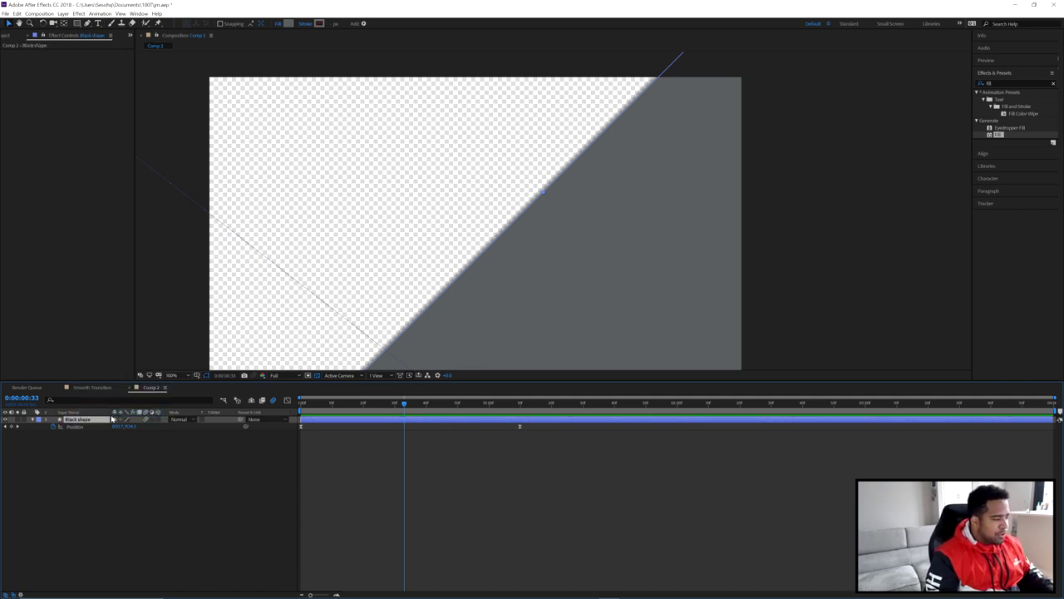
- Duplicate the Black shape layer once and rename the copy "Grey Shaper"
{"action": "key", "text": "ctrl+d"}
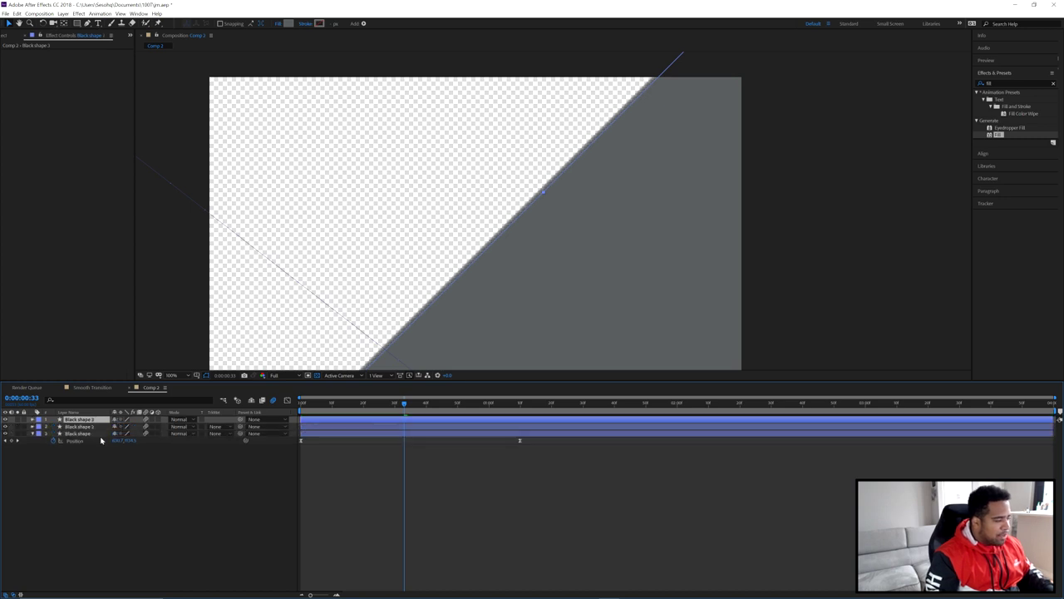
{"action": "right_click", "coordinate": [93, 420]}
{"action": "left_click", "coordinate": [117, 413]}
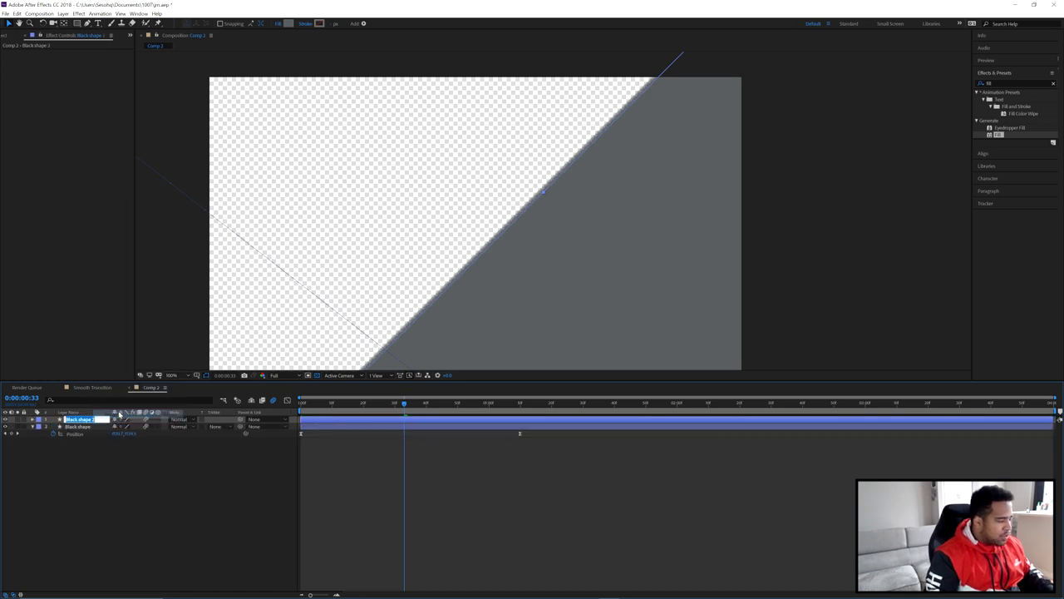
{"action": "type", "text": "Grey Shaper"}
{"action": "key", "text": "Return"}
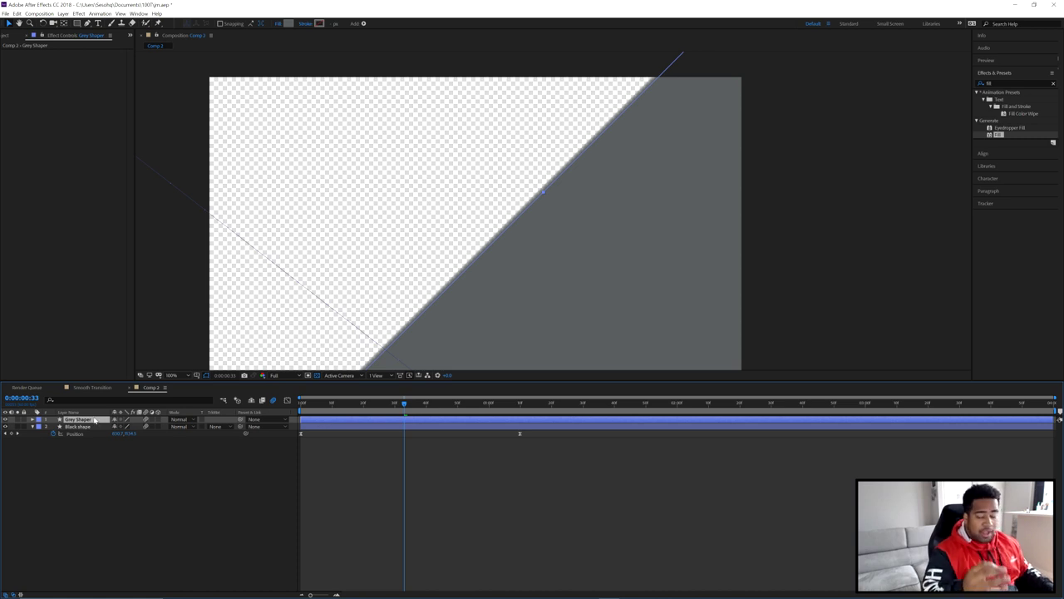
- Reveal Grey Shaper's Position keyframes and delay its ending keyframe by about four frames
{"action": "key", "text": "p"}
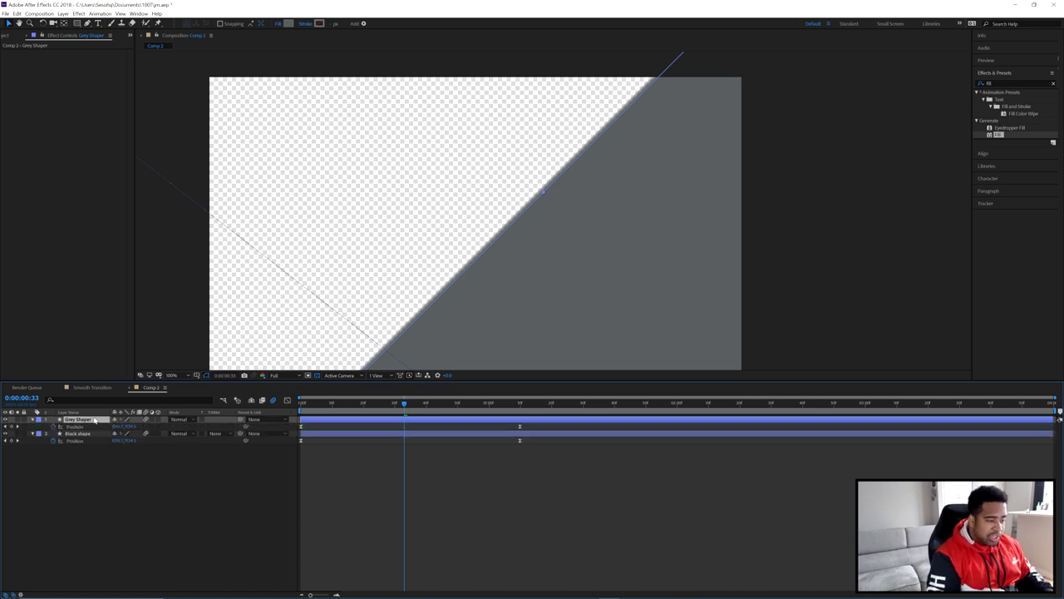
{"action": "left_click_drag", "start_coordinate": [519, 427], "coordinate": [532, 428]}
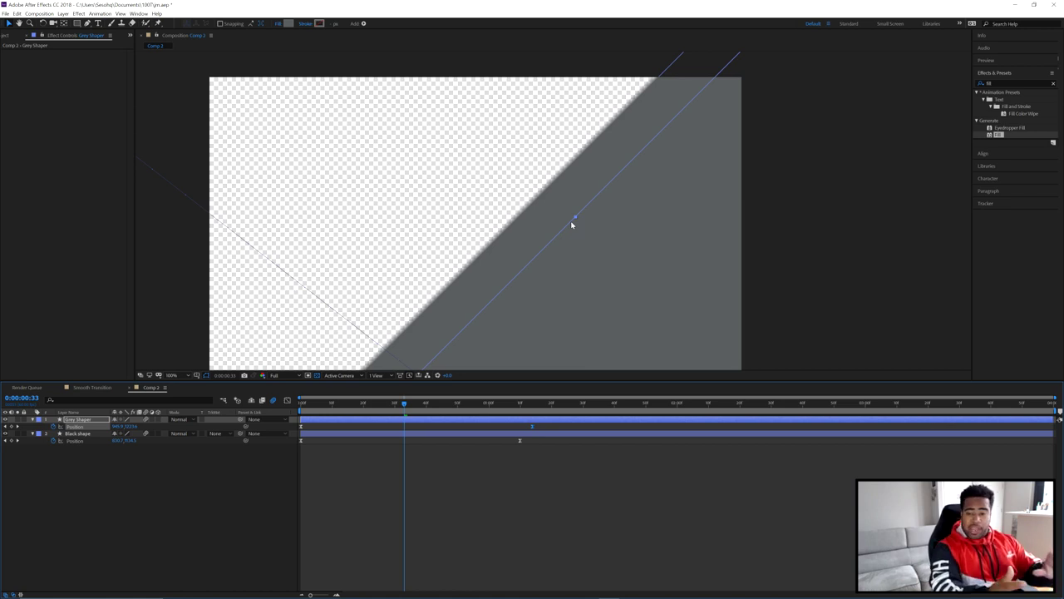
- Apply the Fill effect to the Grey Shaper layer
{"action": "left_click", "coordinate": [85, 424]}
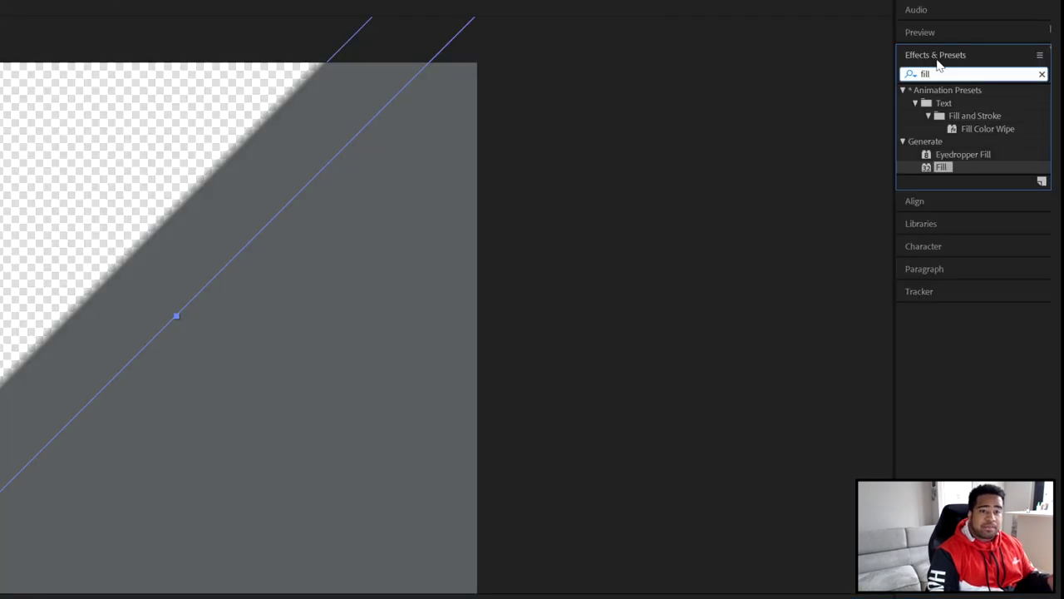
{"action": "left_click_drag", "start_coordinate": [939, 174], "coordinate": [755, 284]}
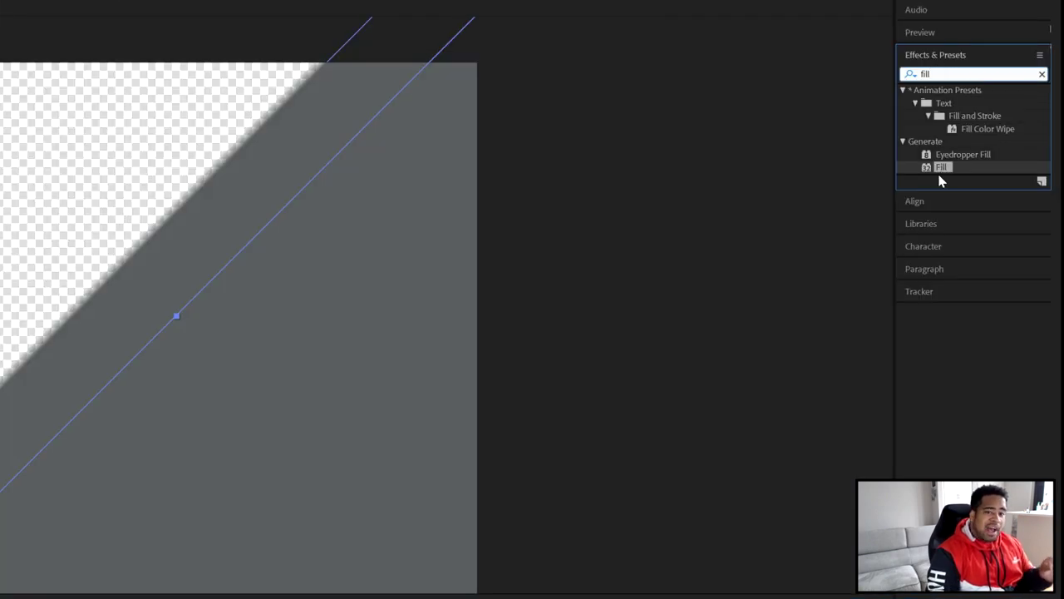
{"action": "left_click_drag", "start_coordinate": [894, 197], "coordinate": [83, 419]}
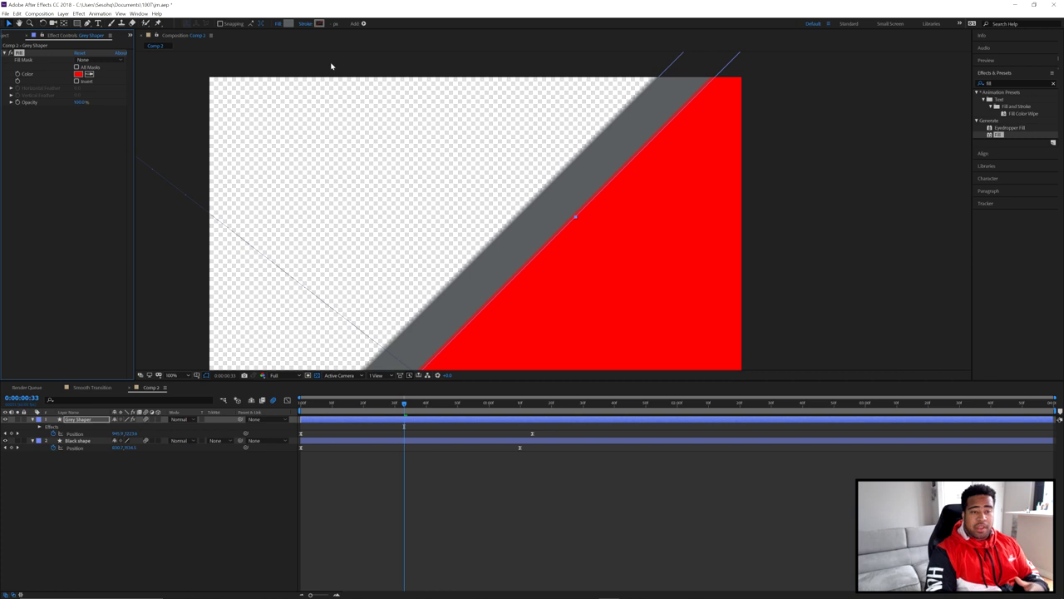
- Add the same Fill effect to the Black shape layer
{"action": "left_click", "coordinate": [79, 441]}
{"action": "key", "text": "ctrl+v"}
{"action": "key", "text": "Return"}
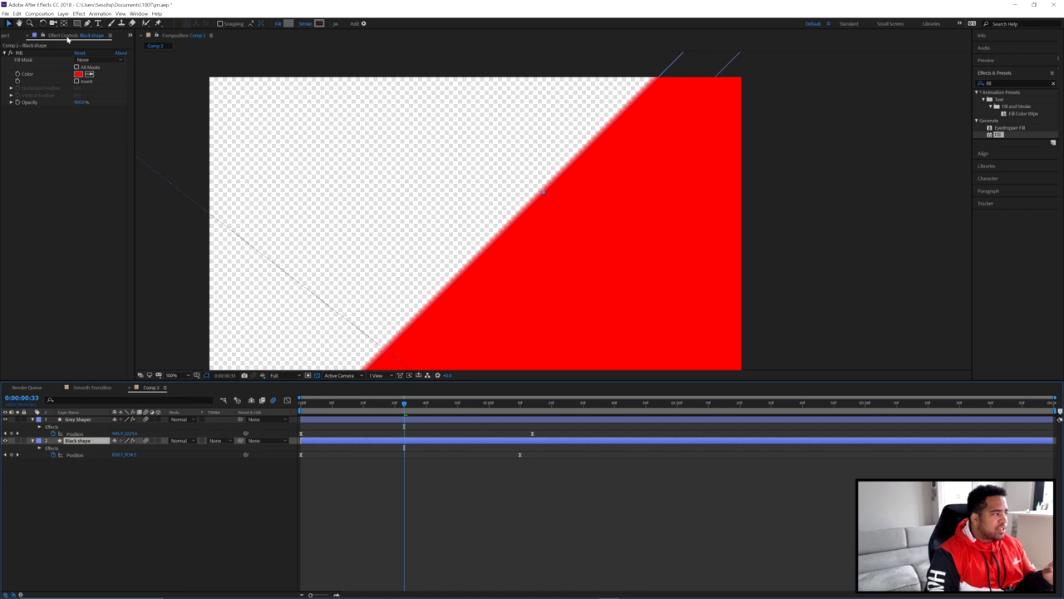
- Set the Black shape layer's Fill color to a near-black blue
{"action": "left_click", "coordinate": [7, 36]}
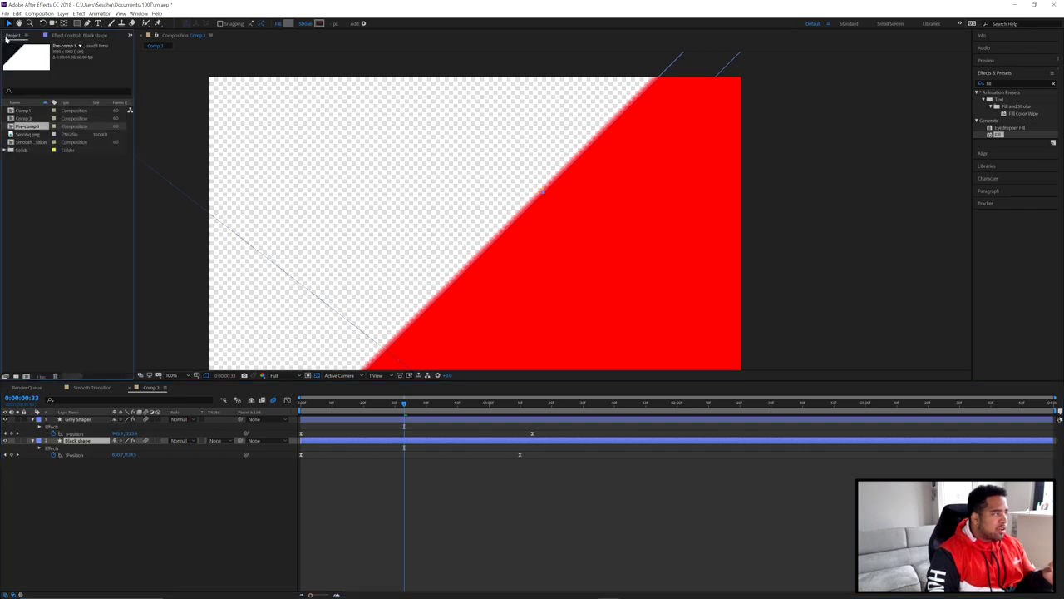
{"action": "left_click", "coordinate": [73, 36]}
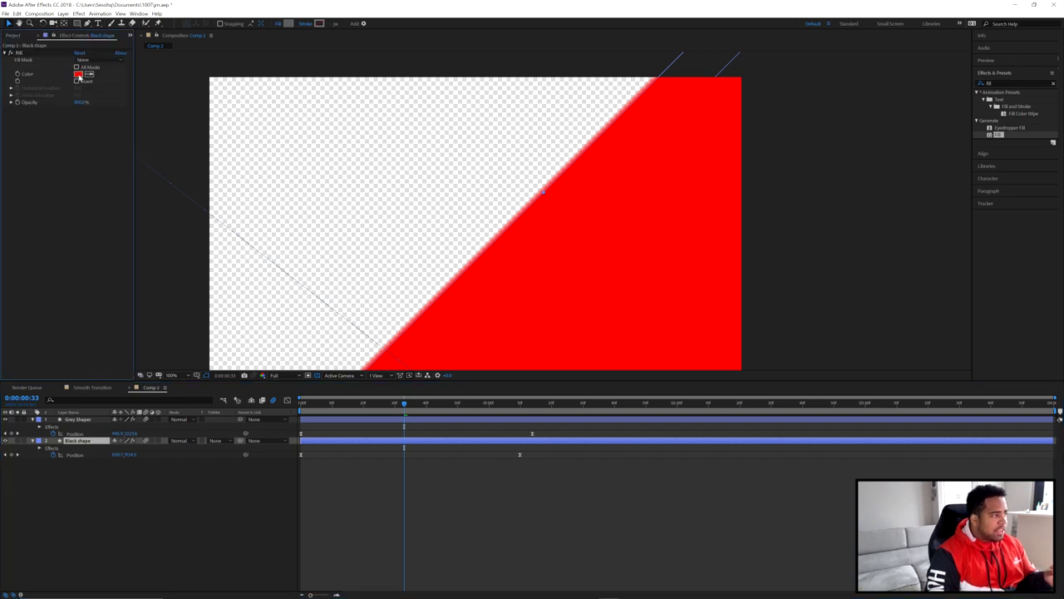
{"action": "left_click", "coordinate": [79, 74]}
{"action": "left_click_drag", "start_coordinate": [260, 209], "coordinate": [264, 251]}
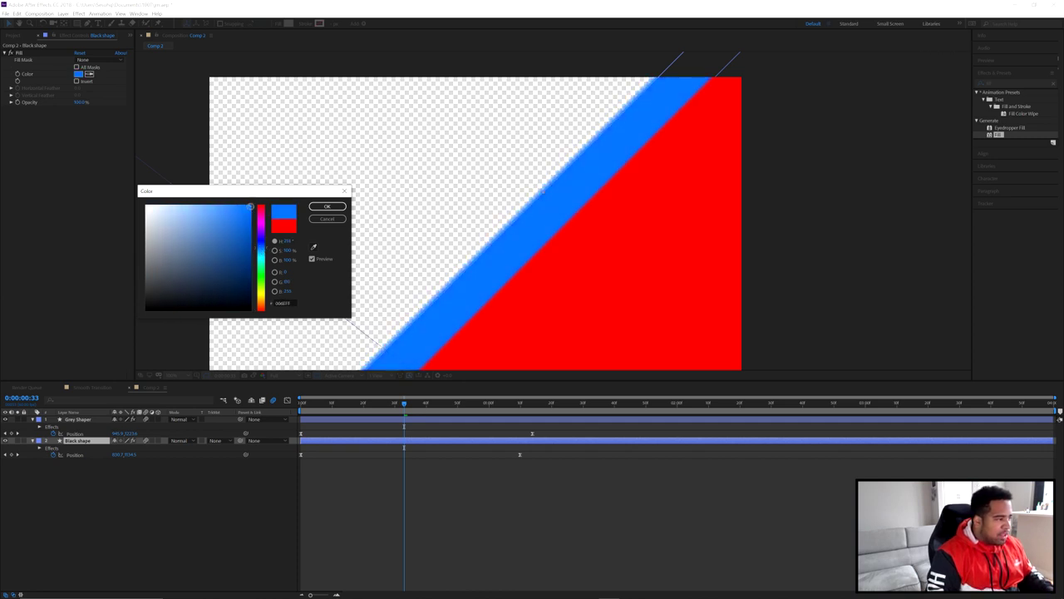
{"action": "mouse_move", "coordinate": [246, 217]}
{"action": "left_mouse_down"}
{"action": "mouse_move", "coordinate": [231, 289]}
{"action": "mouse_move", "coordinate": [192, 302]}
{"action": "left_mouse_up"}
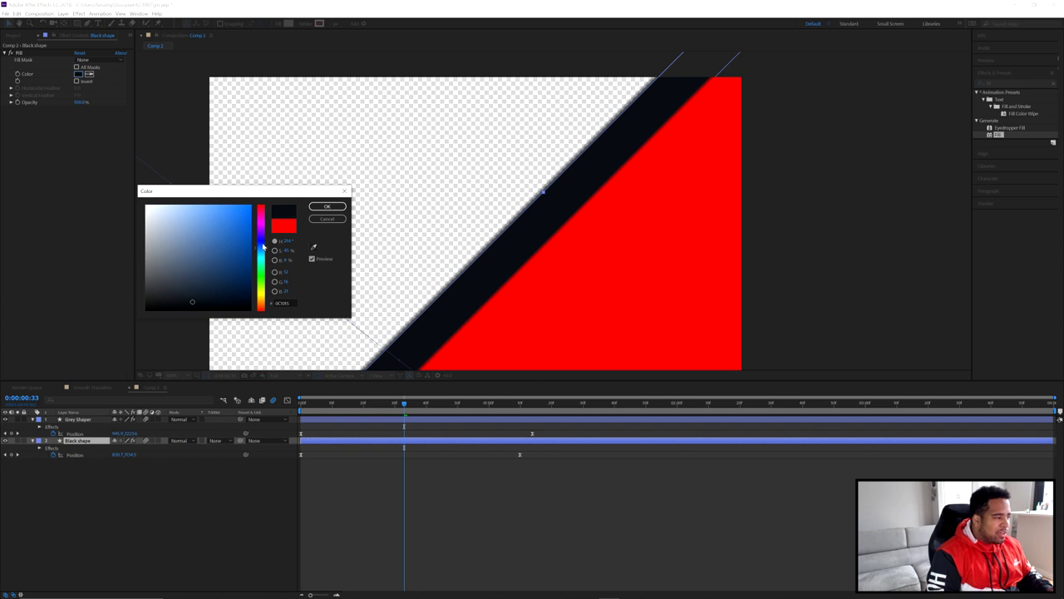
{"action": "left_click", "coordinate": [328, 207]}
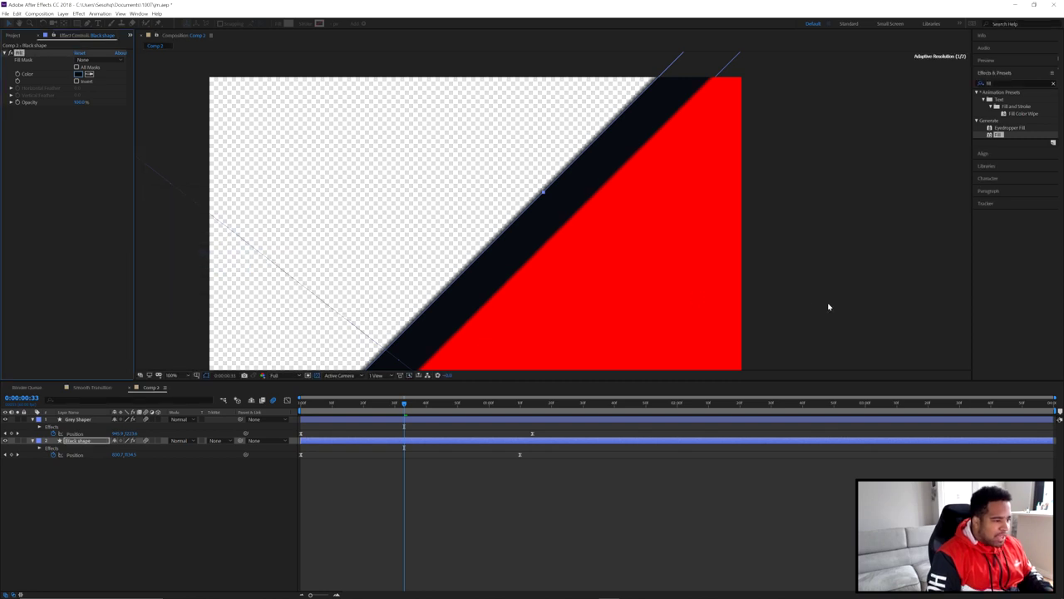
- Set the Grey Shaper layer's Fill color to a dark bluish grey, slightly lighter than the Black shape
{"action": "left_click", "coordinate": [79, 419]}
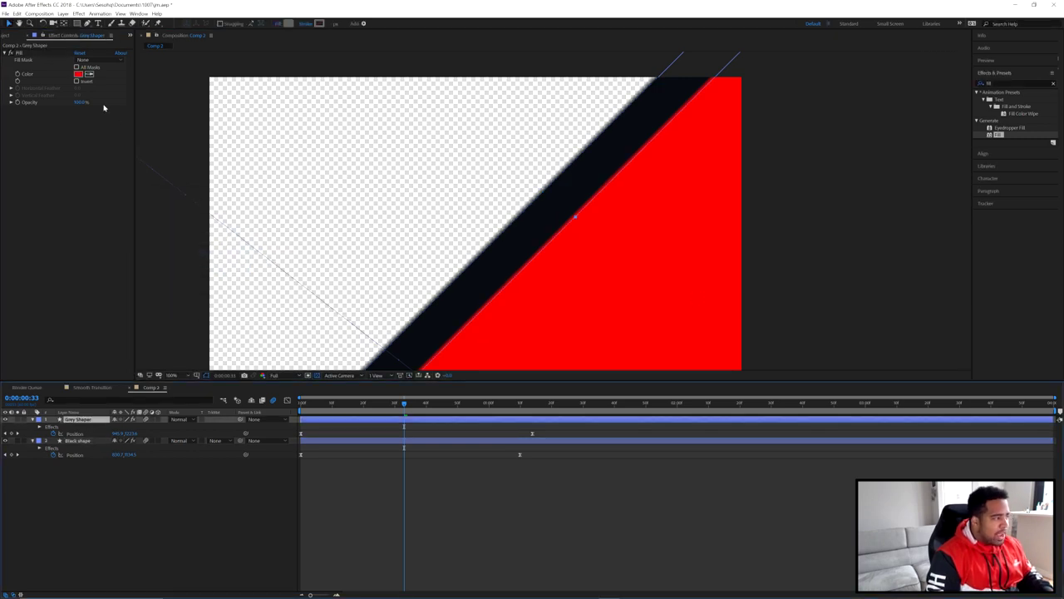
{"action": "left_click", "coordinate": [79, 75]}
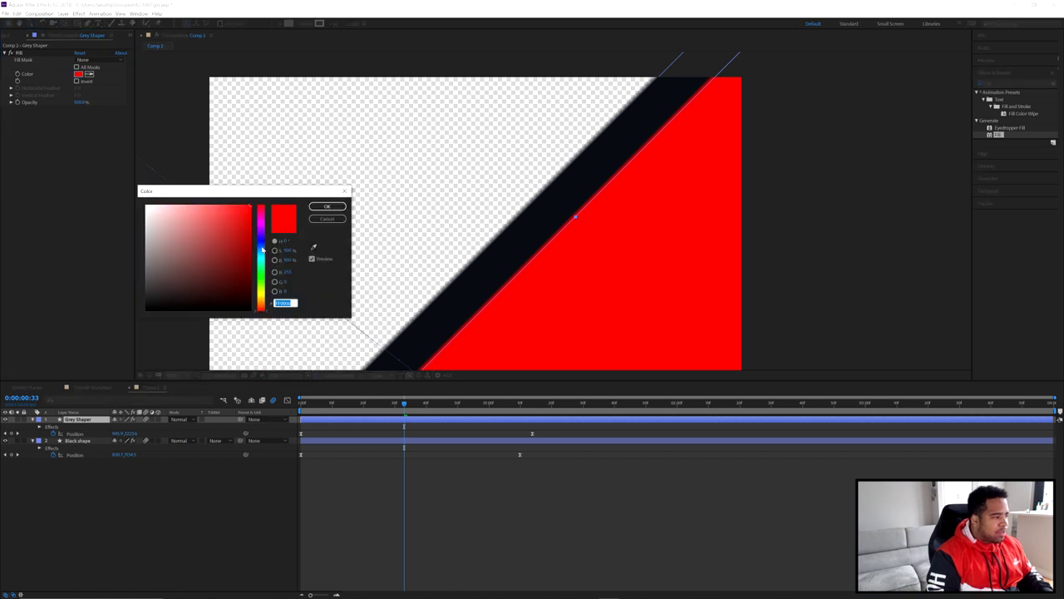
{"action": "left_click", "coordinate": [263, 248]}
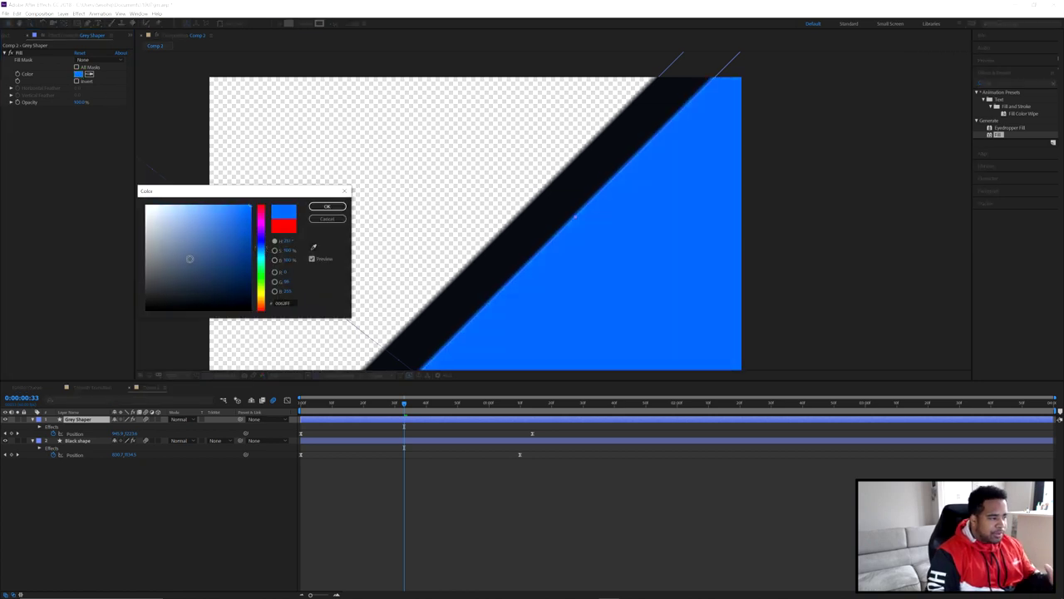
{"action": "left_click", "coordinate": [176, 282]}
{"action": "left_click_drag", "start_coordinate": [175, 282], "coordinate": [170, 288]}
{"action": "left_click", "coordinate": [283, 303]}
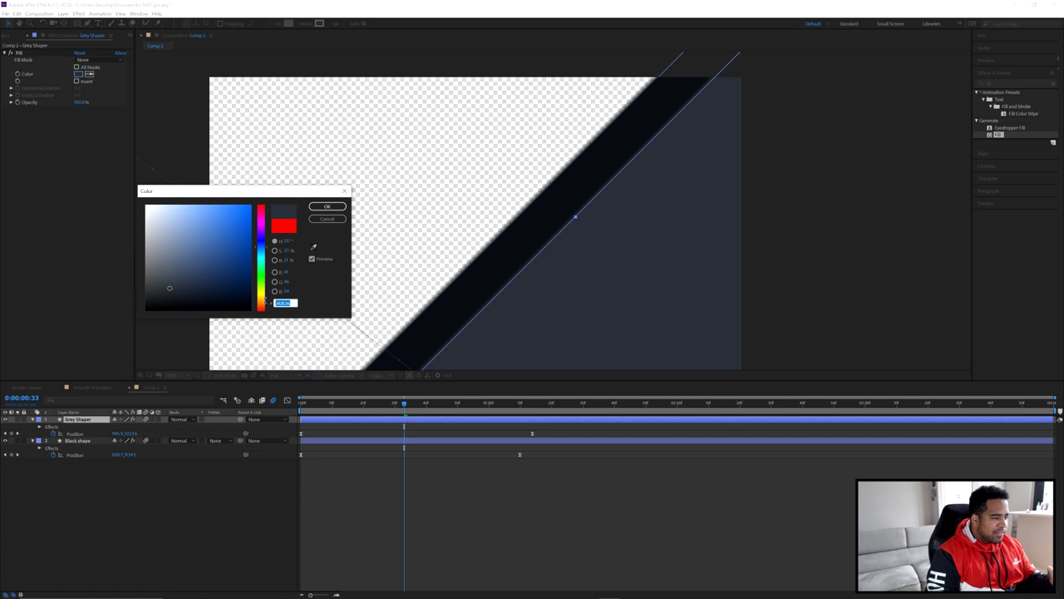
{"action": "left_click", "coordinate": [171, 291]}
{"action": "left_click_drag", "start_coordinate": [171, 292], "coordinate": [161, 296]}
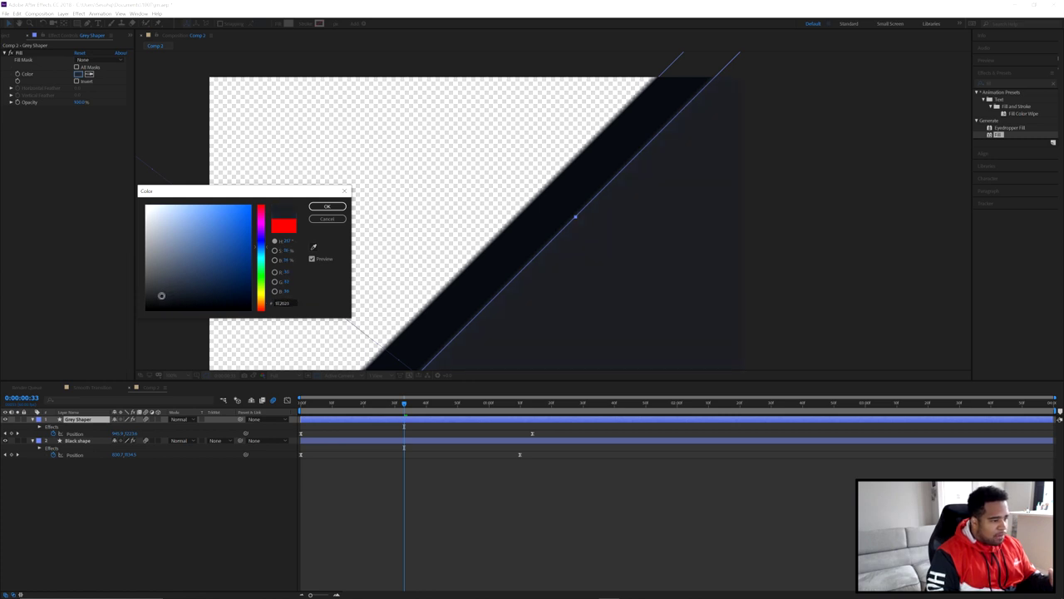
{"action": "left_click", "coordinate": [327, 206]}
- With the playhead at 0:00:00:38, delay Grey Shaper's ending Position keyframe by about four more frames and select the layer
{"action": "mouse_move", "coordinate": [412, 406]}
{"action": "left_mouse_down"}
{"action": "mouse_move", "coordinate": [316, 405]}
{"action": "mouse_move", "coordinate": [429, 406]}
{"action": "mouse_move", "coordinate": [420, 406]}
{"action": "left_mouse_up"}
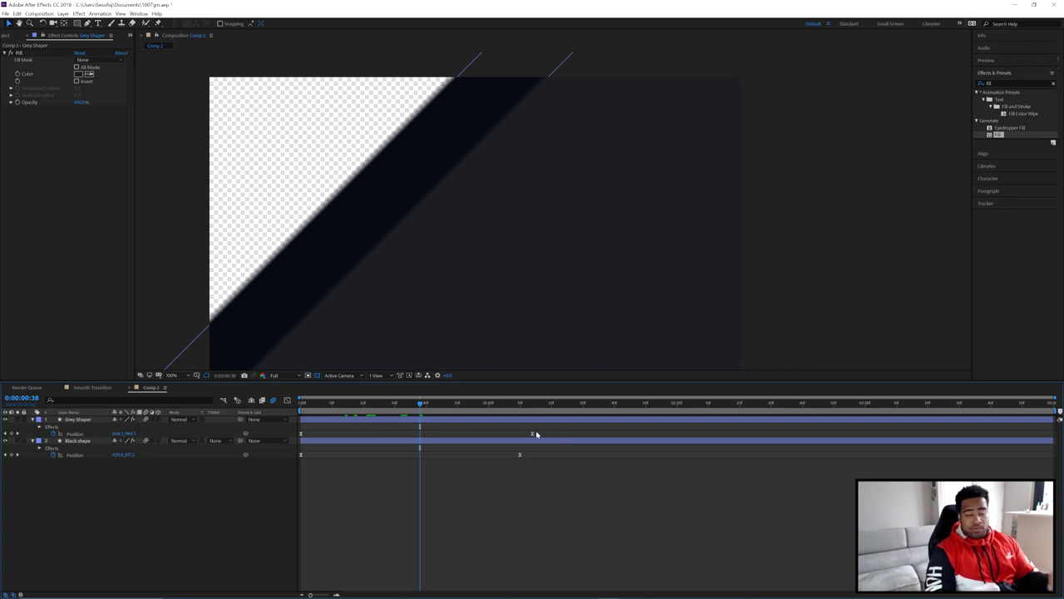
{"action": "left_click_drag", "start_coordinate": [532, 434], "coordinate": [545, 436]}
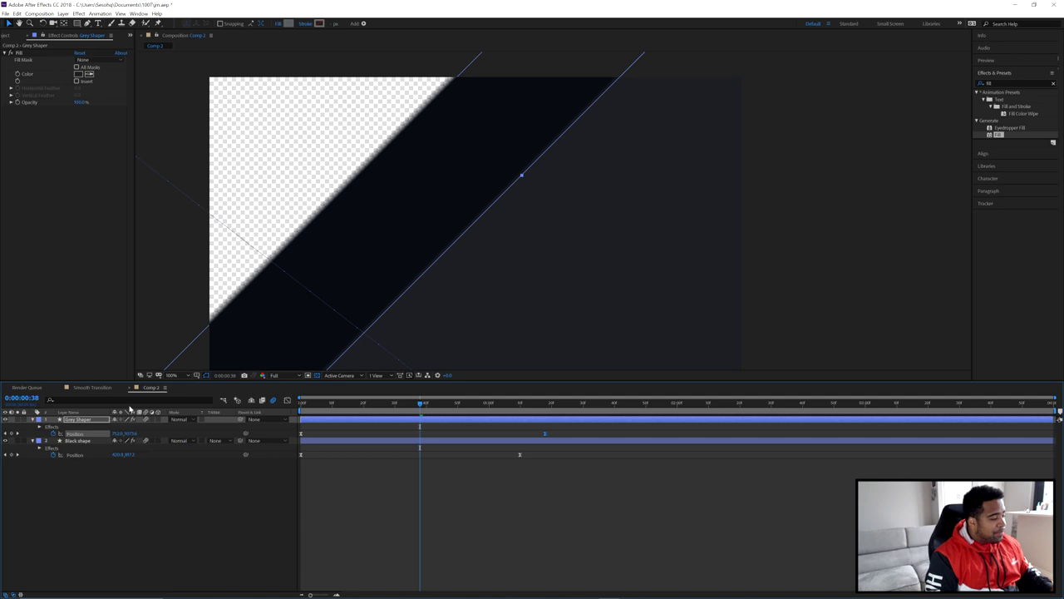
{"action": "left_click", "coordinate": [71, 422]}
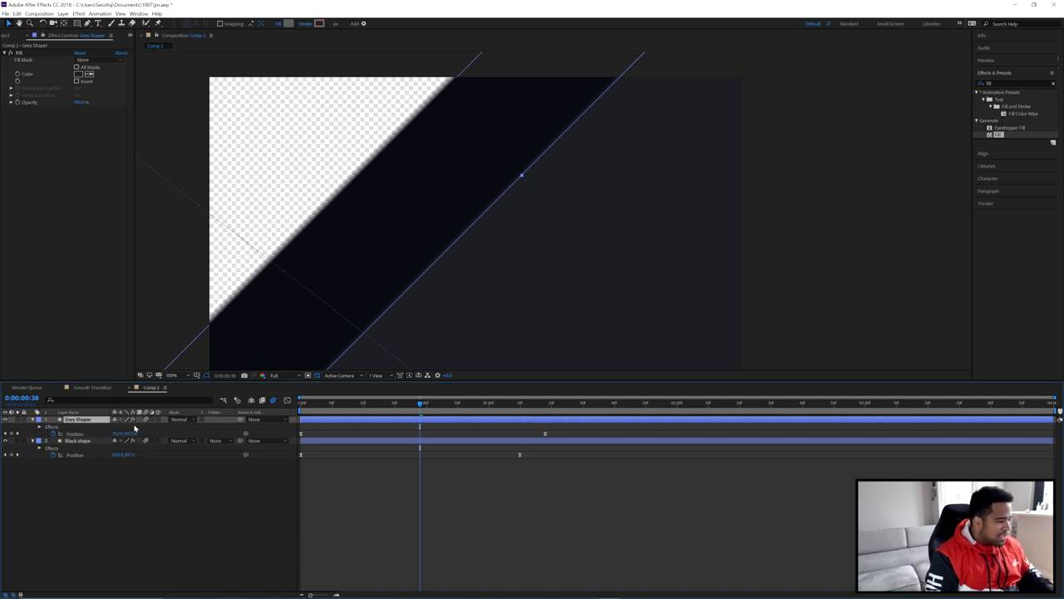
- Duplicate the Grey Shaper layer and name the copy White Shape
{"action": "key", "text": "ctrl+d"}
{"action": "right_click", "coordinate": [80, 420]}
{"action": "key", "text": "Return"}
{"action": "type", "text": "White Shape"}
{"action": "key", "text": "Return"}
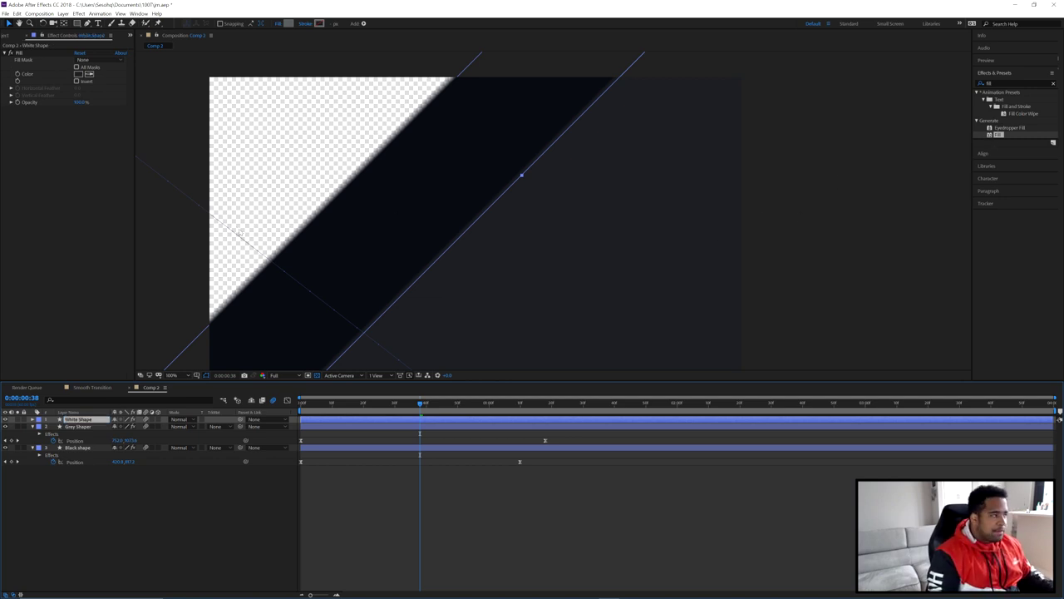
- Set the White Shape layer's Fill color to a very light off-white
{"action": "left_click", "coordinate": [92, 74]}
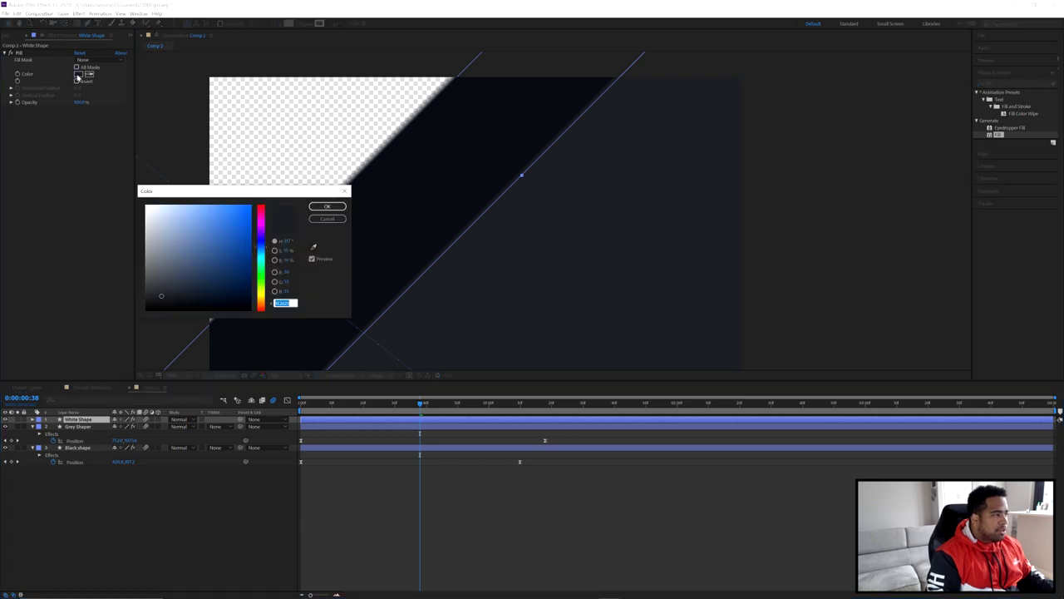
{"action": "left_click_drag", "start_coordinate": [150, 223], "coordinate": [148, 209]}
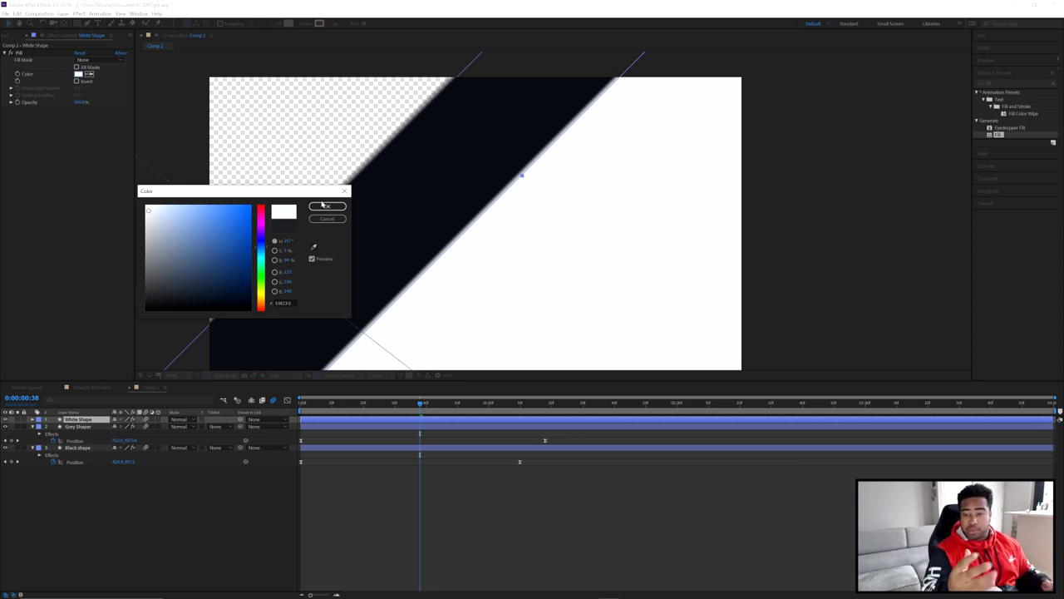
{"action": "left_click", "coordinate": [287, 303]}
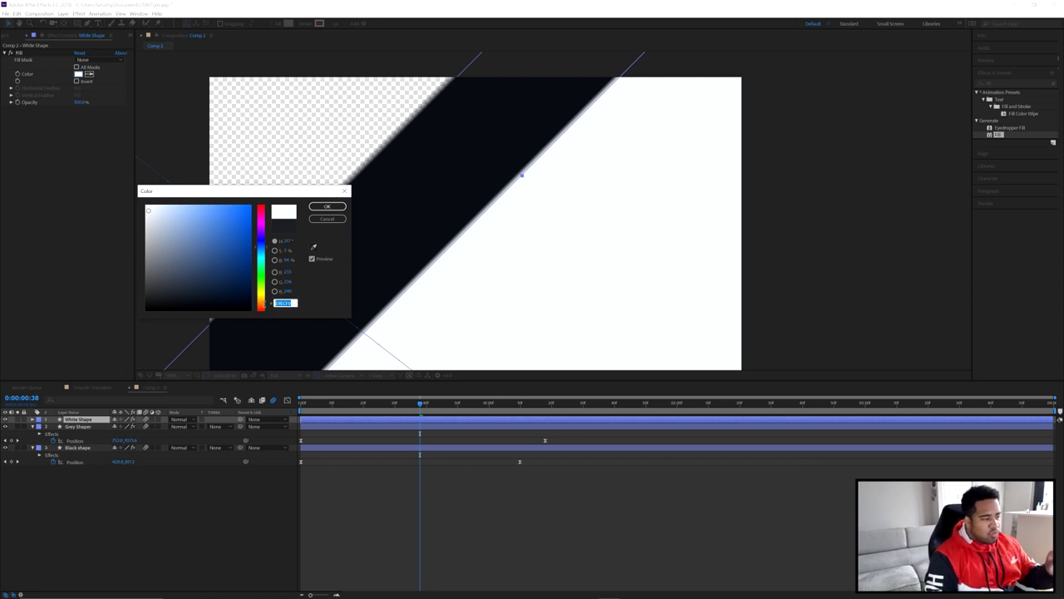
{"action": "left_click", "coordinate": [327, 206]}
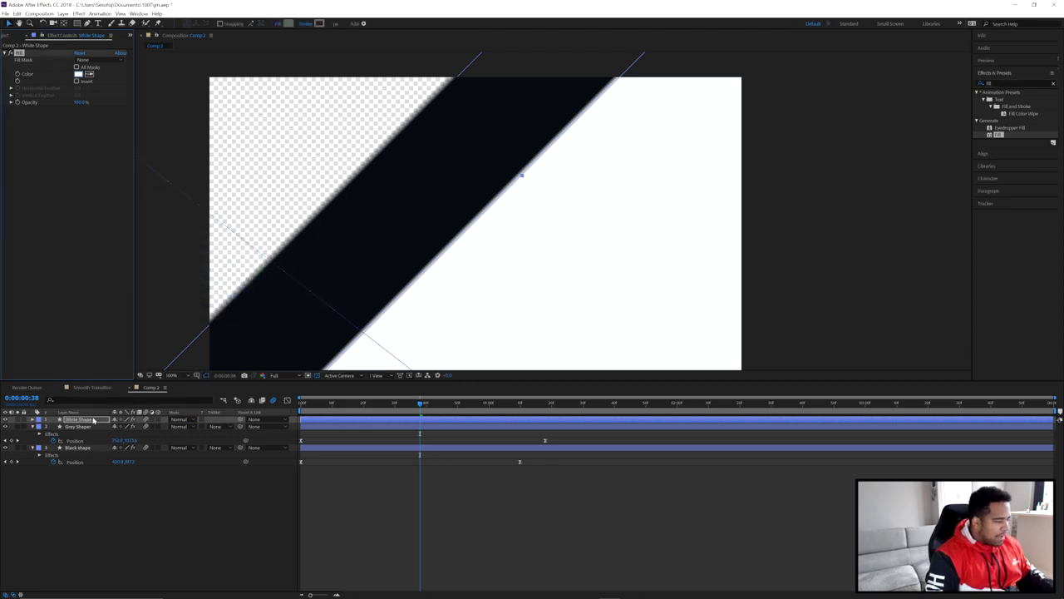
- Delay White Shape's ending Position keyframe by about four frames and check the stagger up to 0:00:00:47
{"action": "key", "text": "p"}
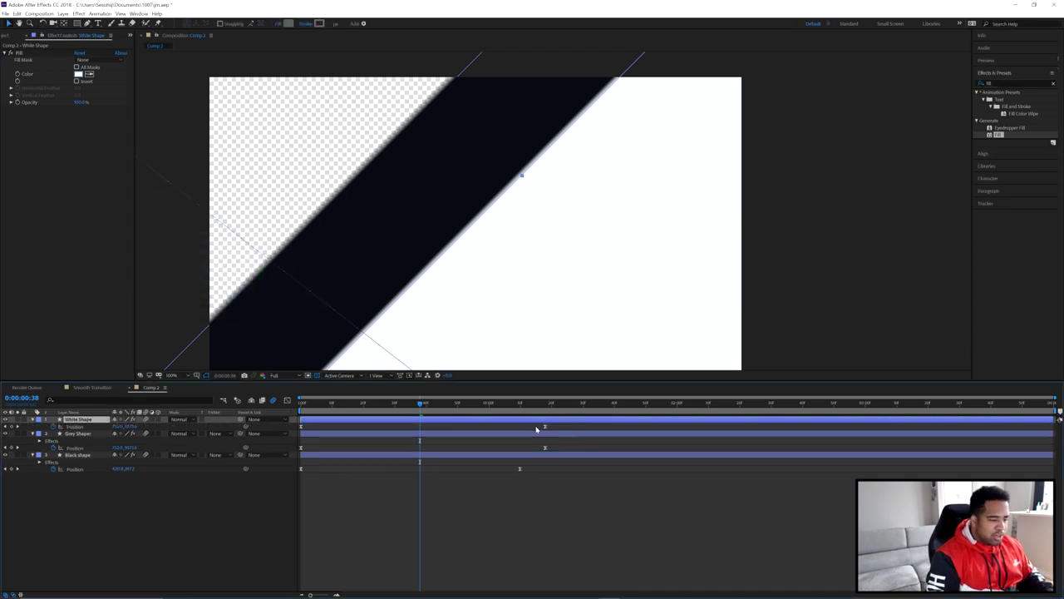
{"action": "left_click_drag", "start_coordinate": [551, 427], "coordinate": [558, 428]}
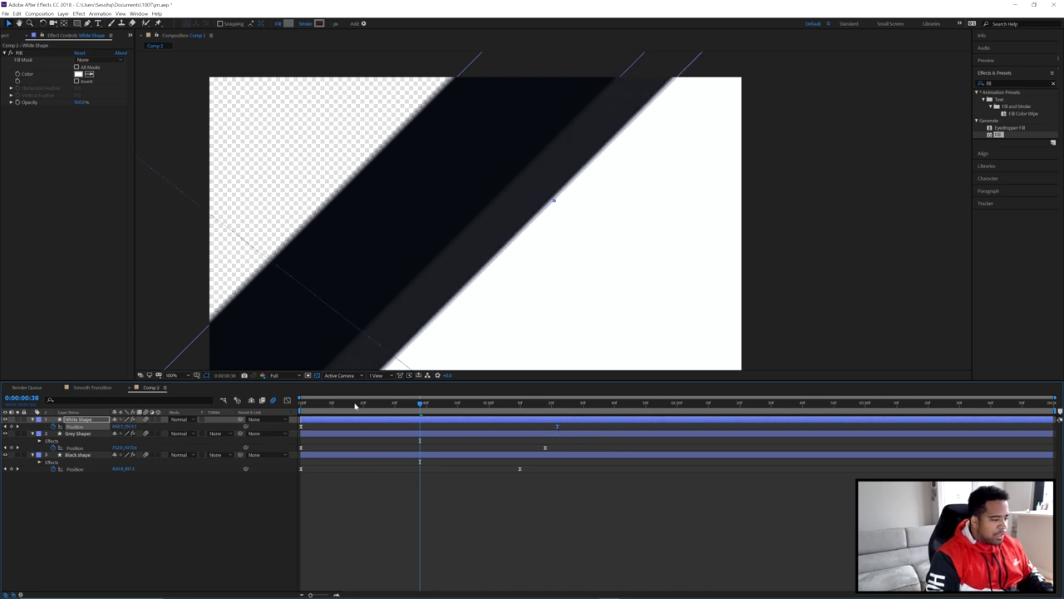
{"action": "scroll", "coordinate": [372, 306], "scroll_direction": "down", "scroll_amount": 2}
{"action": "left_click_drag", "start_coordinate": [420, 403], "coordinate": [449, 403]}
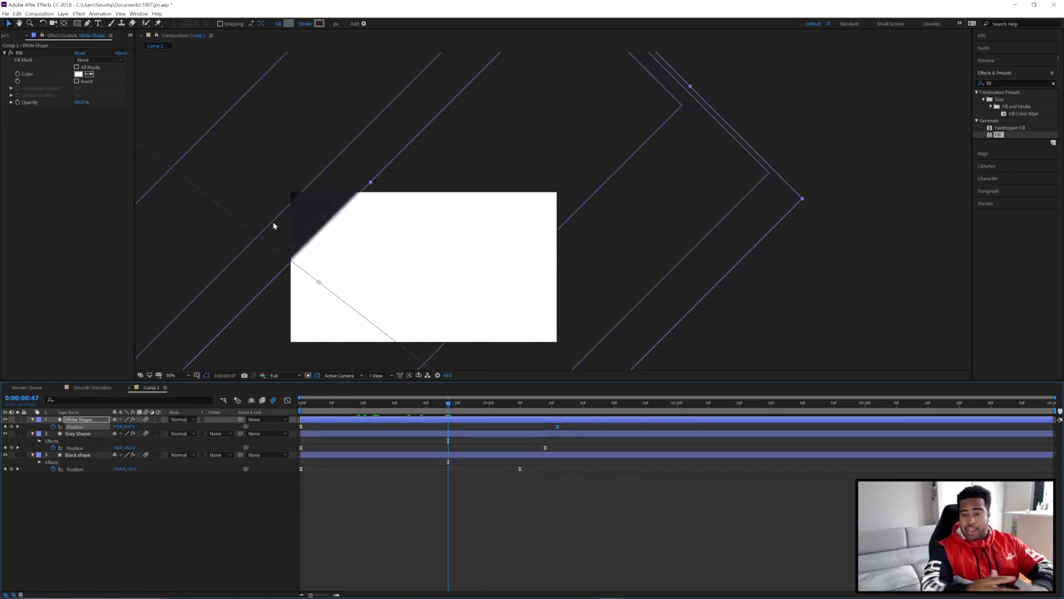
- At 0:00:00:31, move the ending Position keyframes earlier, about five frames for Black shape and about three for Grey Shaper
{"action": "left_click_drag", "start_coordinate": [449, 403], "coordinate": [387, 403]}
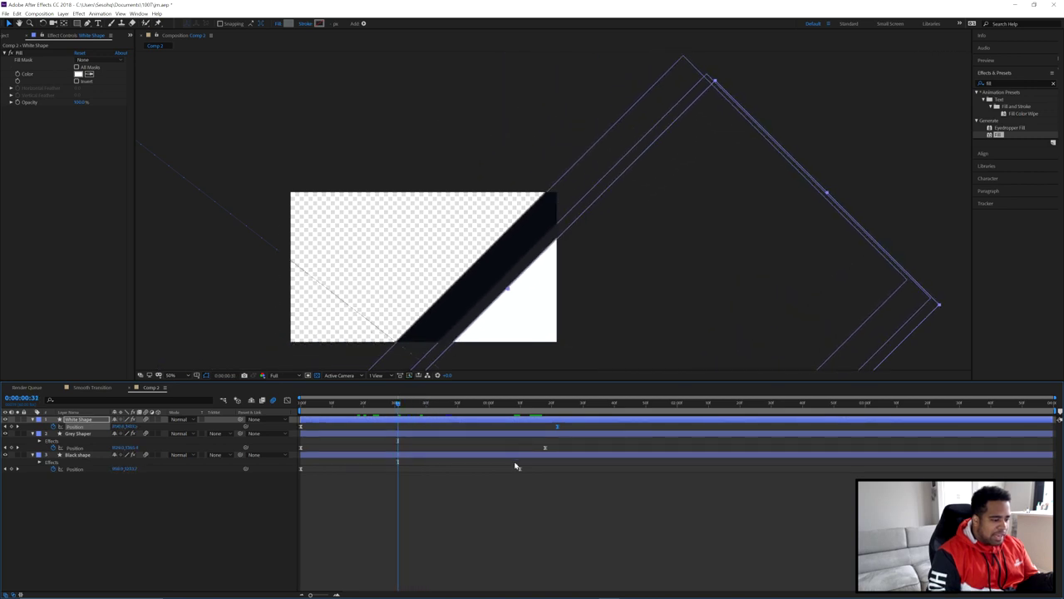
{"action": "left_click", "coordinate": [520, 469]}
{"action": "left_click_drag", "start_coordinate": [520, 470], "coordinate": [503, 468]}
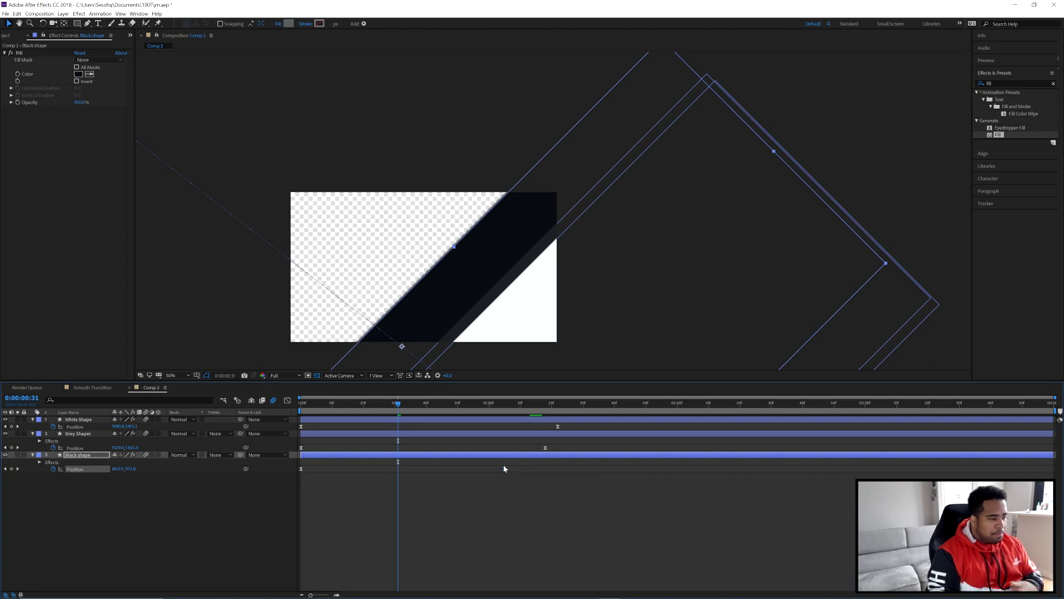
{"action": "left_click_drag", "start_coordinate": [546, 450], "coordinate": [535, 448]}
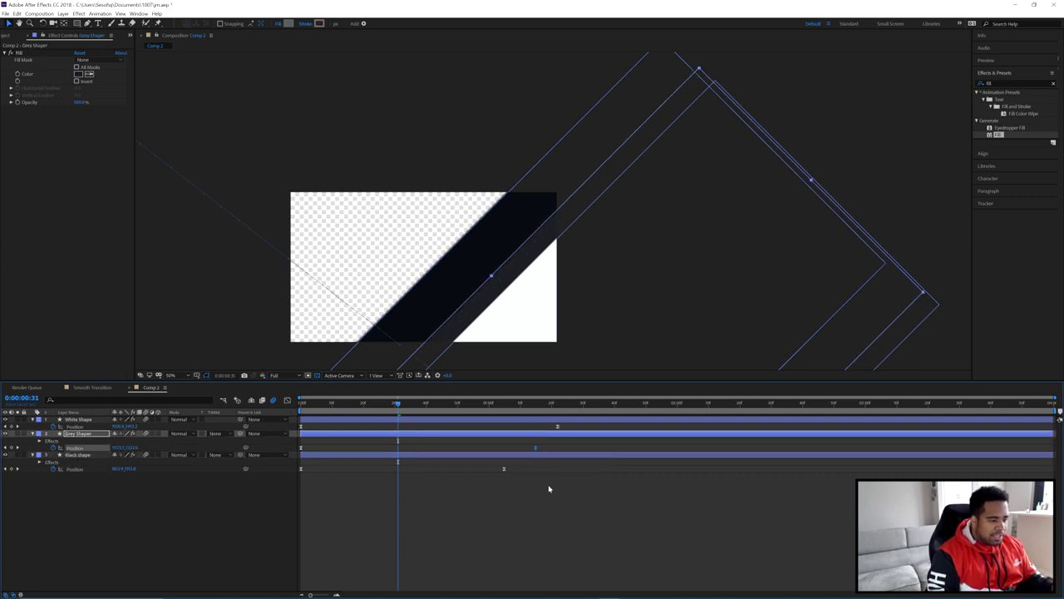
{"action": "left_click", "coordinate": [549, 489]}
- Preview the three-color wipe from the start of the composition
{"action": "left_click_drag", "start_coordinate": [397, 402], "coordinate": [283, 407]}
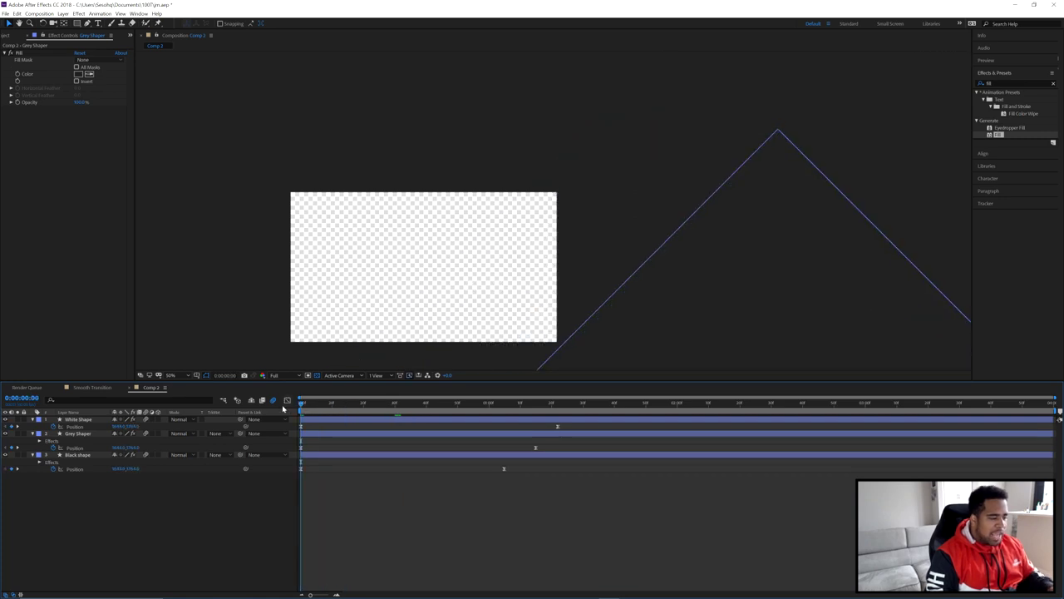
{"action": "key", "text": "space"}
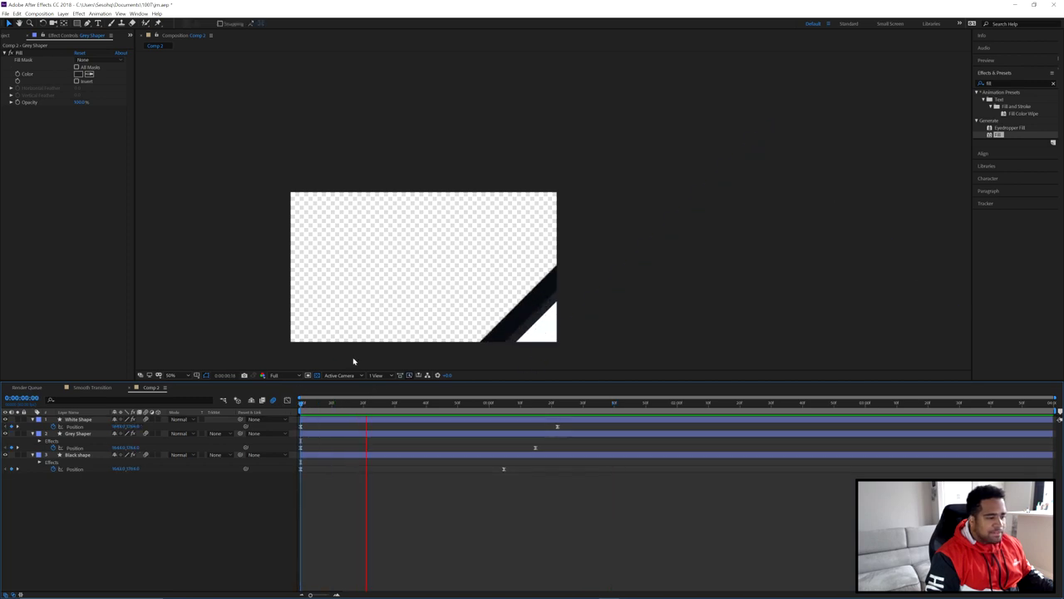
{"action": "key", "text": "space"}
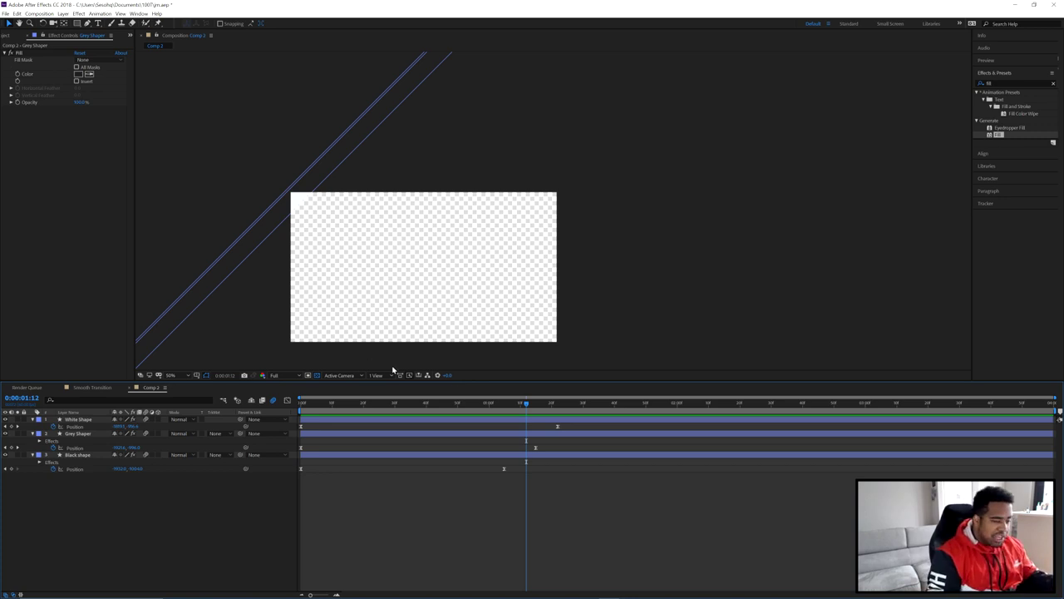
- Shorten the work area to end at about 0:00:01:30 and preview the wipe within it
{"action": "left_click_drag", "start_coordinate": [1055, 410], "coordinate": [581, 410]}
{"action": "key", "text": "space"}
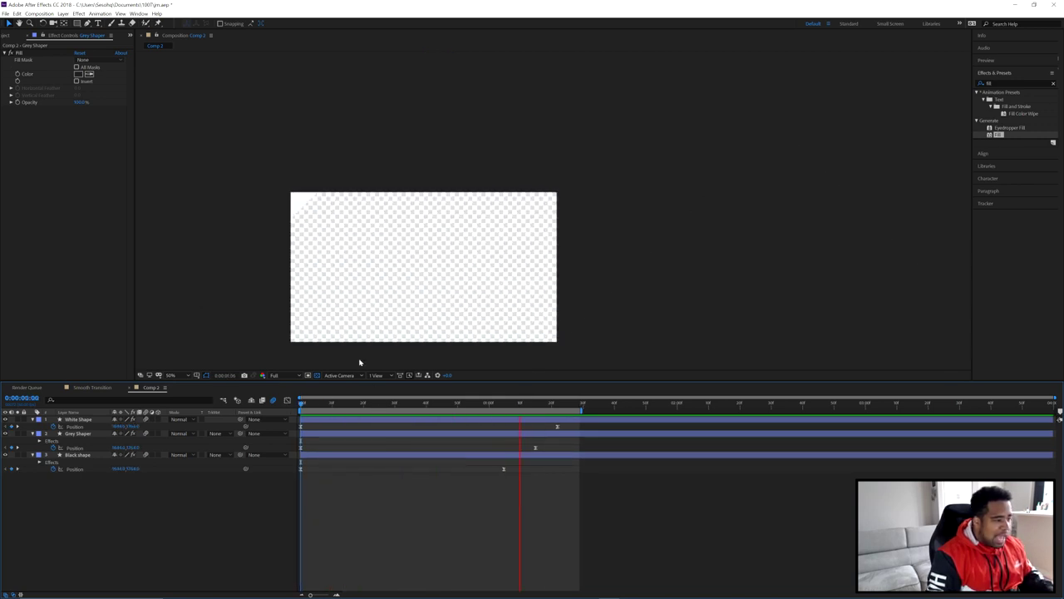
{"action": "scroll", "coordinate": [575, 245], "scroll_direction": "up", "scroll_amount": 2}
{"action": "scroll", "coordinate": [575, 244], "scroll_direction": "down", "scroll_amount": 2}
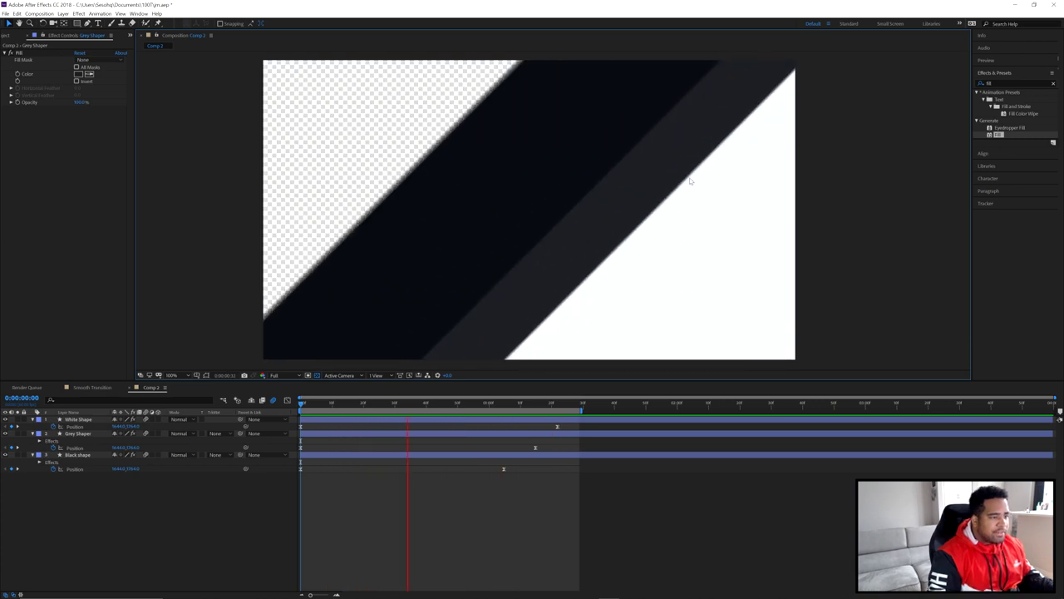
- With the playhead at 0:00:00:42, add the logo PNG from the project as the topmost layer of Comp 2
{"action": "left_click_drag", "start_coordinate": [445, 408], "coordinate": [432, 406]}
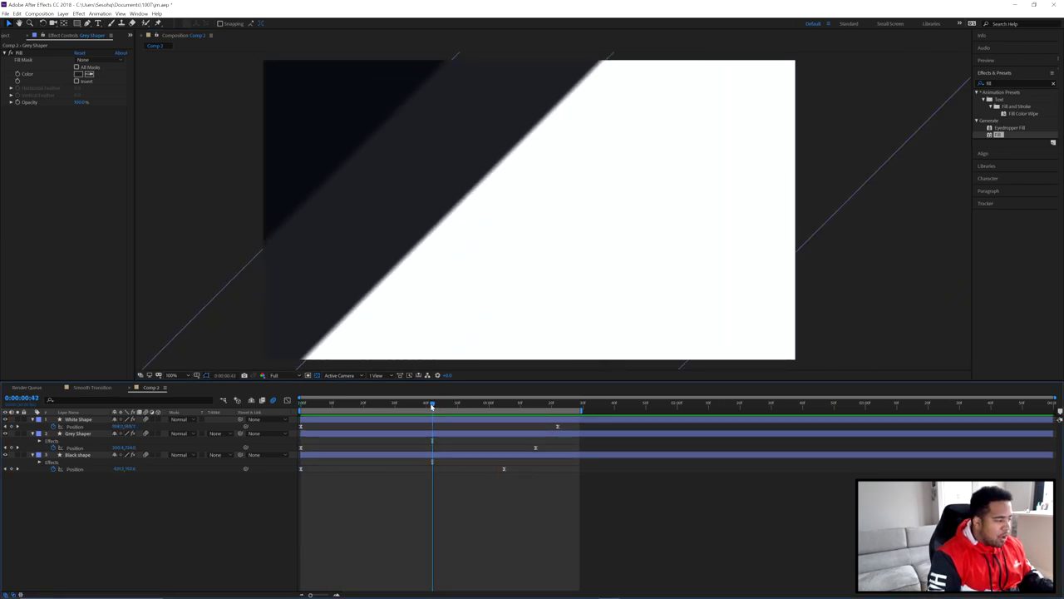
{"action": "left_click", "coordinate": [13, 35]}
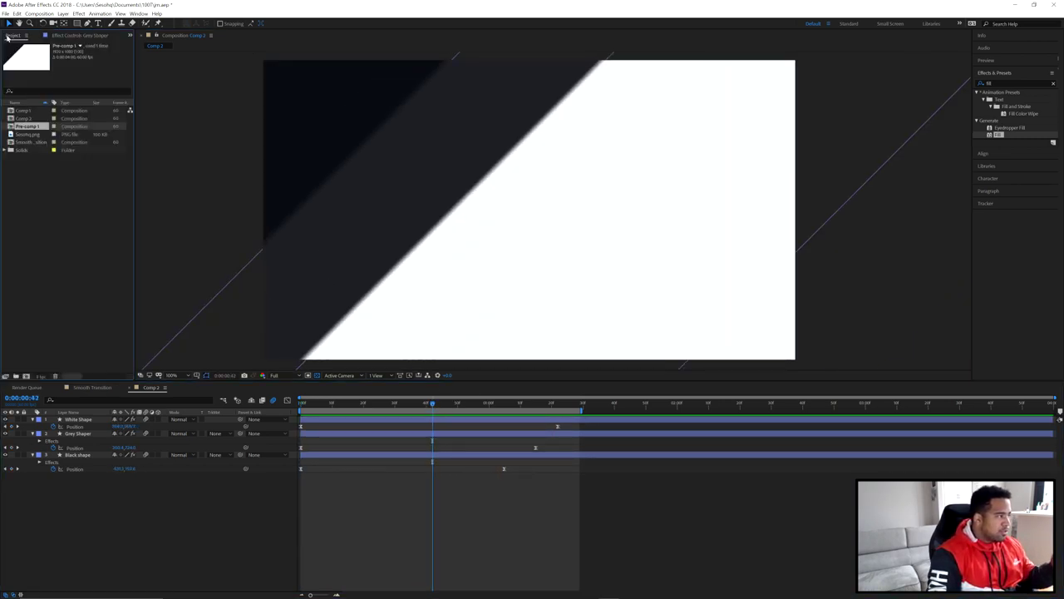
{"action": "left_click", "coordinate": [32, 136]}
{"action": "left_click_drag", "start_coordinate": [33, 137], "coordinate": [86, 422]}
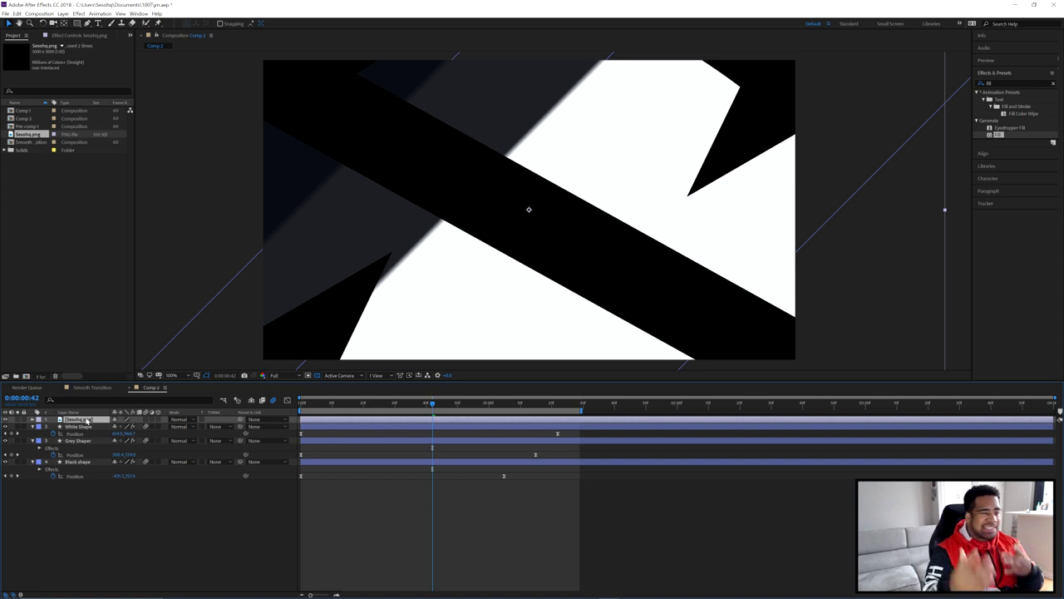
- Scale the logo layer down uniformly to about one seventh of its size, centered in the frame, and preview the wipe with it
{"action": "scroll", "coordinate": [505, 250], "scroll_direction": "down", "scroll_amount": 2}
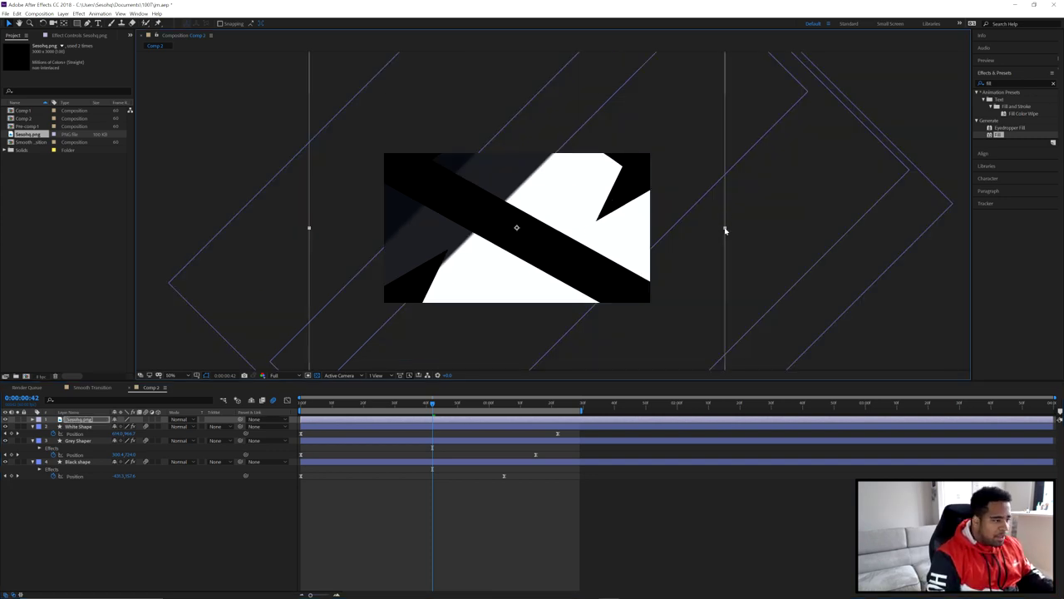
{"action": "scroll", "coordinate": [726, 237], "scroll_direction": "up", "scroll_amount": 4}
{"action": "scroll", "coordinate": [726, 245], "scroll_direction": "down", "scroll_amount": 6}
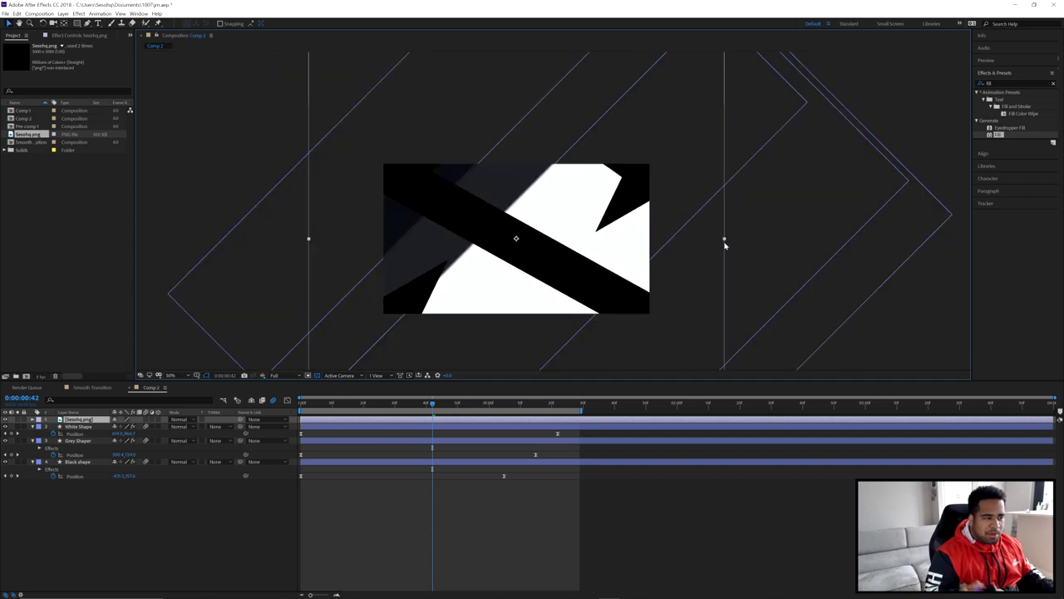
{"action": "scroll", "coordinate": [724, 245], "scroll_direction": "up", "scroll_amount": 2}
{"action": "key", "text": "space"}
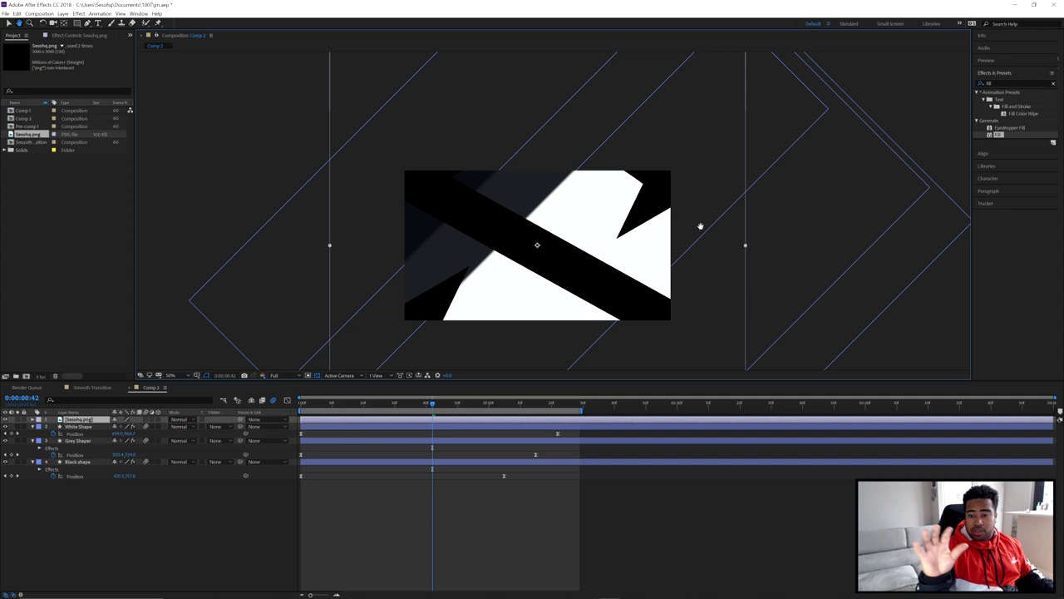
{"action": "left_click_drag", "start_coordinate": [701, 226], "coordinate": [660, 219]}
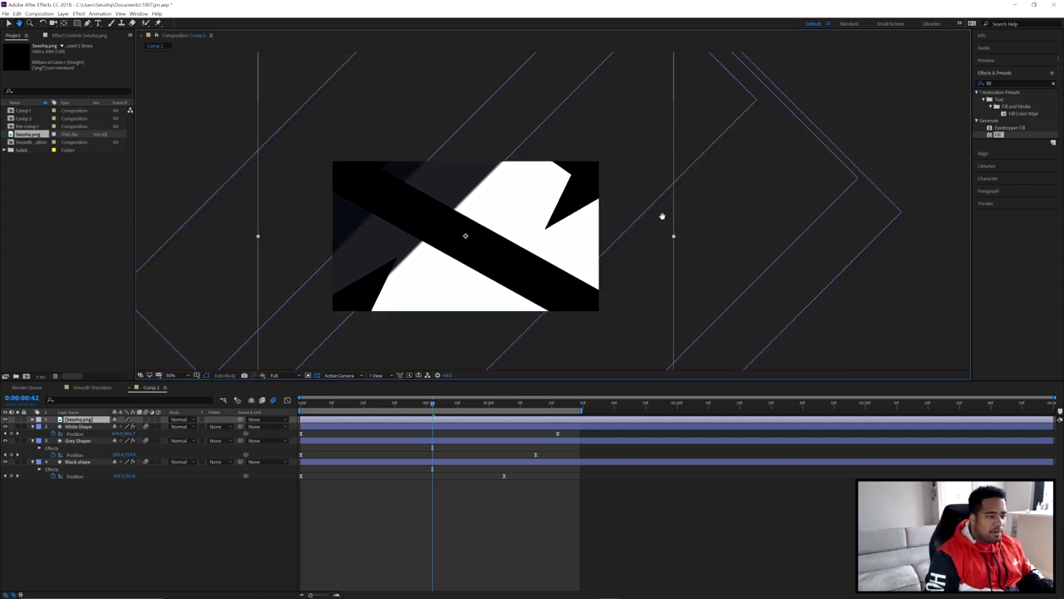
{"action": "left_click_drag", "start_coordinate": [674, 238], "coordinate": [498, 237]}
{"action": "scroll", "coordinate": [499, 241], "scroll_direction": "up", "scroll_amount": 2}
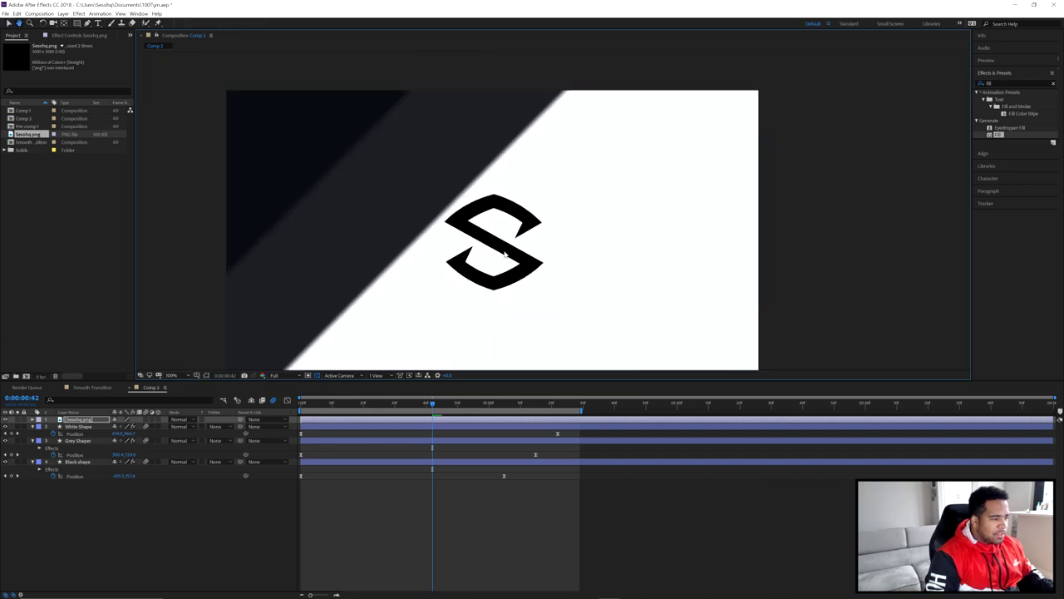
{"action": "key", "text": "space"}
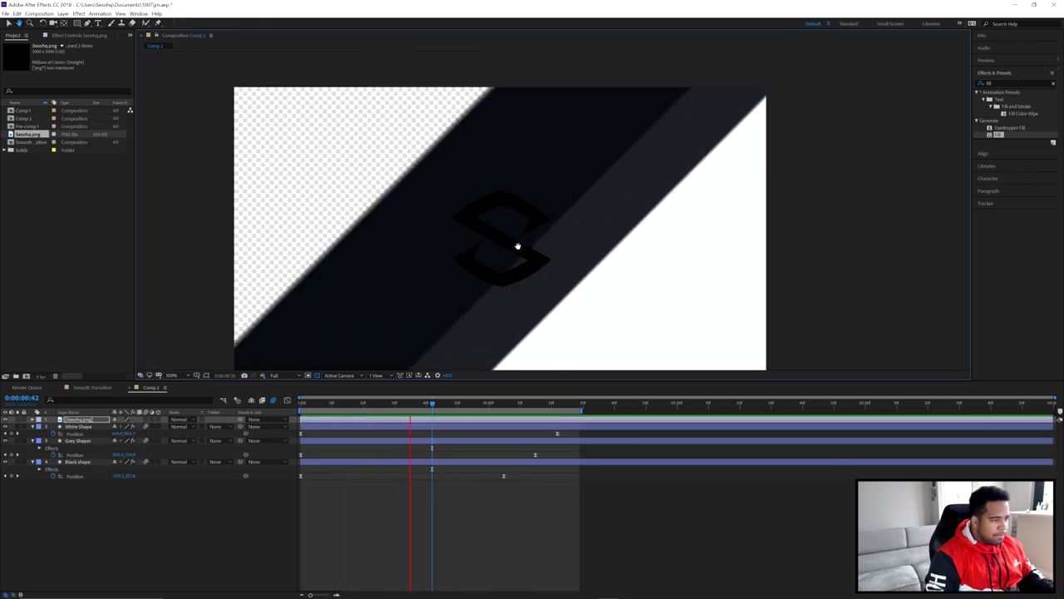
{"action": "left_click", "coordinate": [301, 403]}
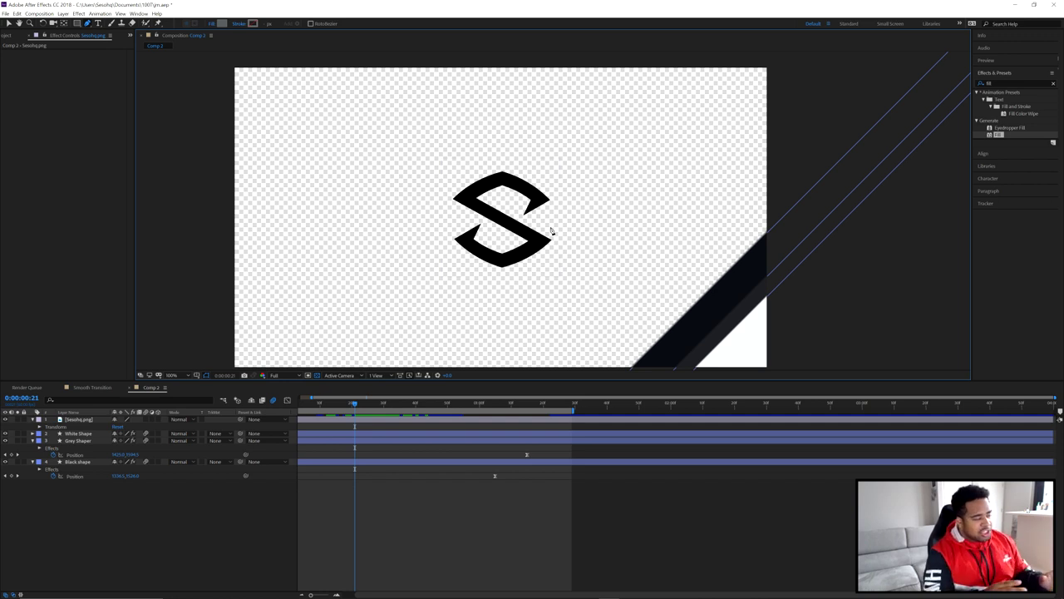
- With the playhead at 0:00:00:30, start a Pen mask on the logo layer with a straight diagonal edge along the black shape's leading edge
{"action": "left_click", "coordinate": [85, 420]}
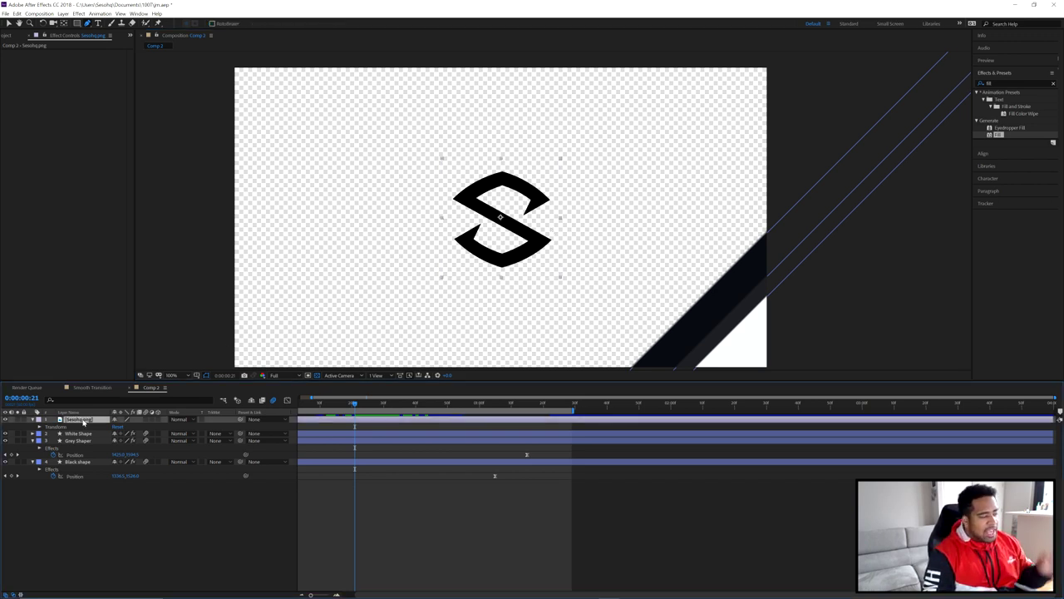
{"action": "left_click_drag", "start_coordinate": [98, 23], "coordinate": [117, 39]}
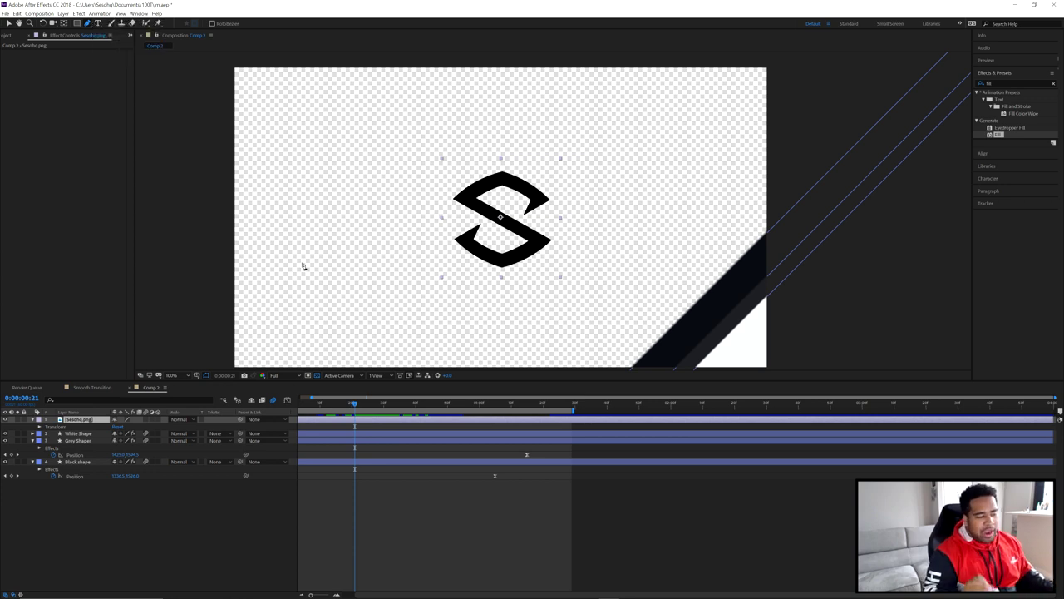
{"action": "scroll", "coordinate": [465, 248], "scroll_direction": "down", "scroll_amount": 2}
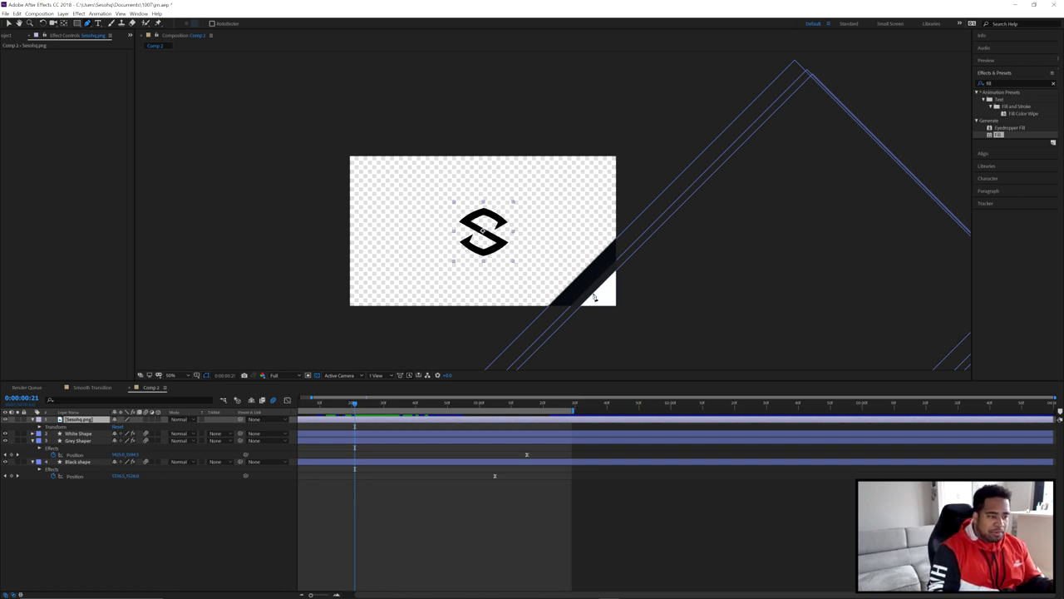
{"action": "left_click", "coordinate": [364, 405]}
{"action": "left_click_drag", "start_coordinate": [371, 405], "coordinate": [384, 405]}
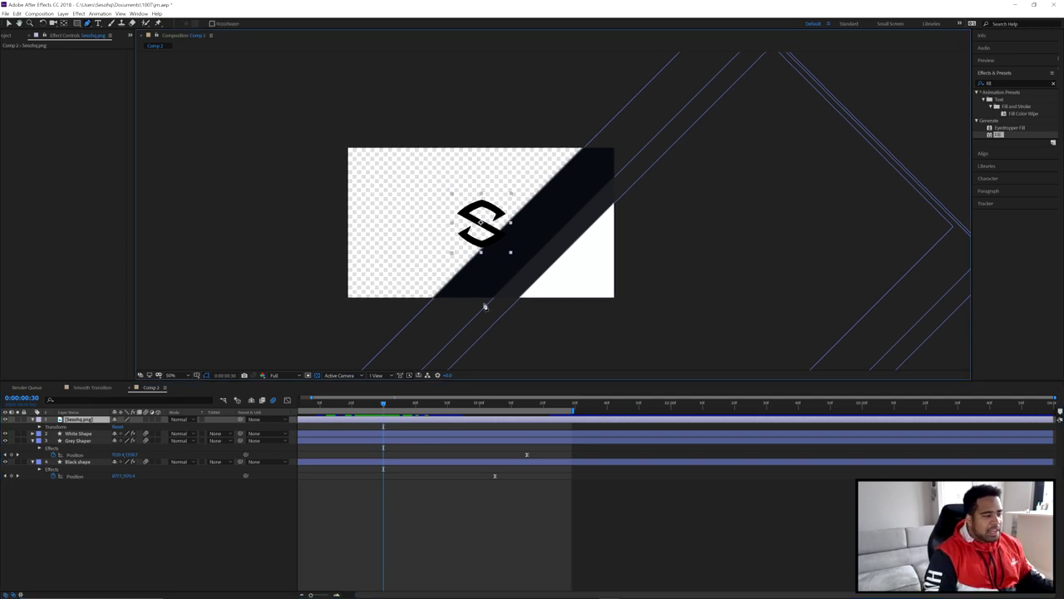
{"action": "left_click", "coordinate": [422, 310]}
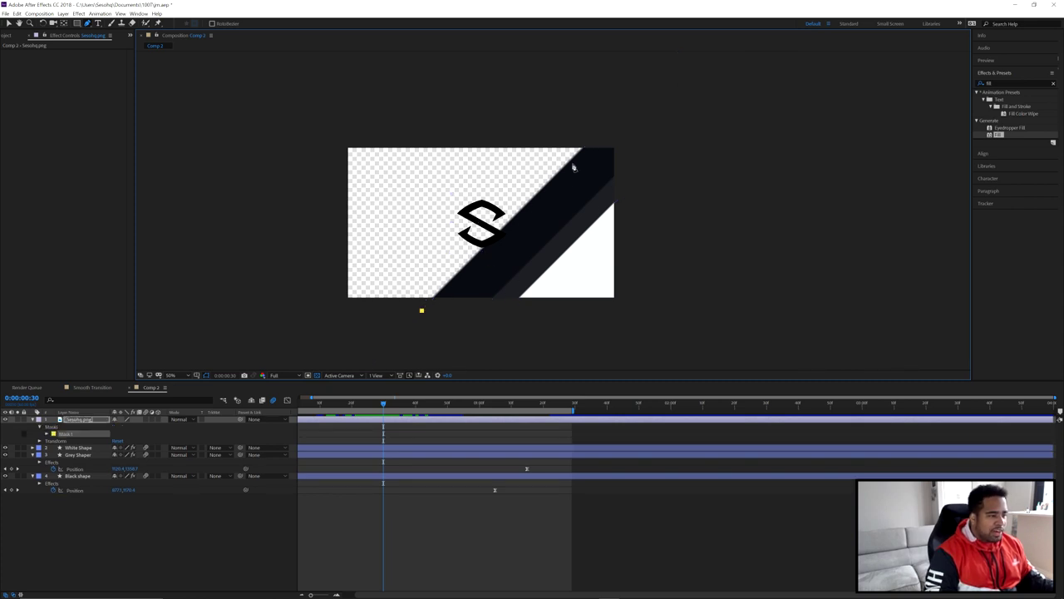
{"action": "left_click", "coordinate": [607, 129]}
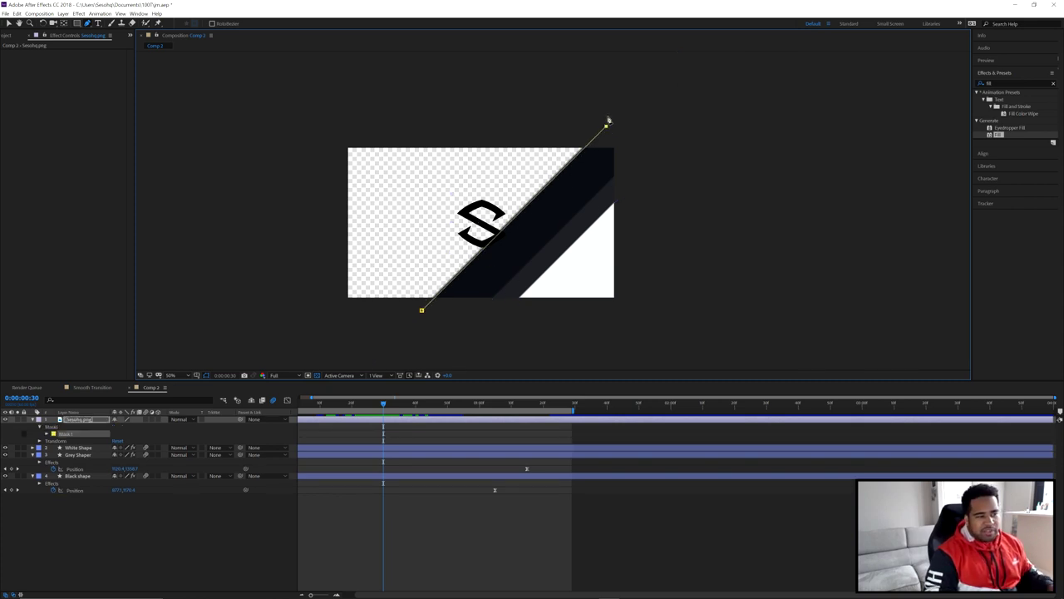
- Close the logo's mask as a four-point shape extending beyond the frame's lower-right side, and expand the mask's properties
{"action": "scroll", "coordinate": [597, 178], "scroll_direction": "down", "scroll_amount": 2}
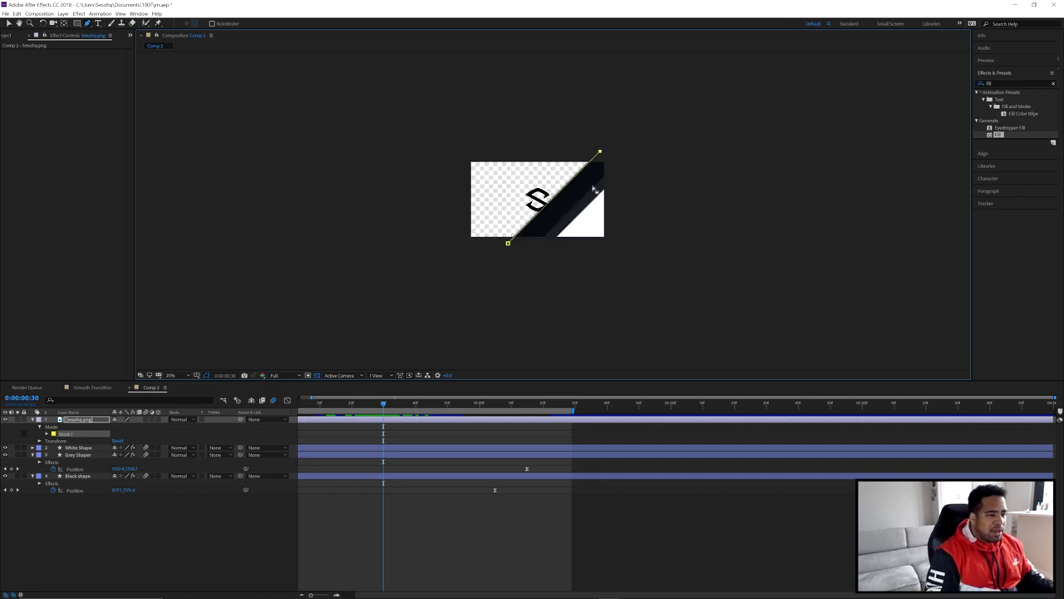
{"action": "scroll", "coordinate": [580, 218], "scroll_direction": "up", "scroll_amount": 8}
{"action": "scroll", "coordinate": [581, 218], "scroll_direction": "down", "scroll_amount": 8}
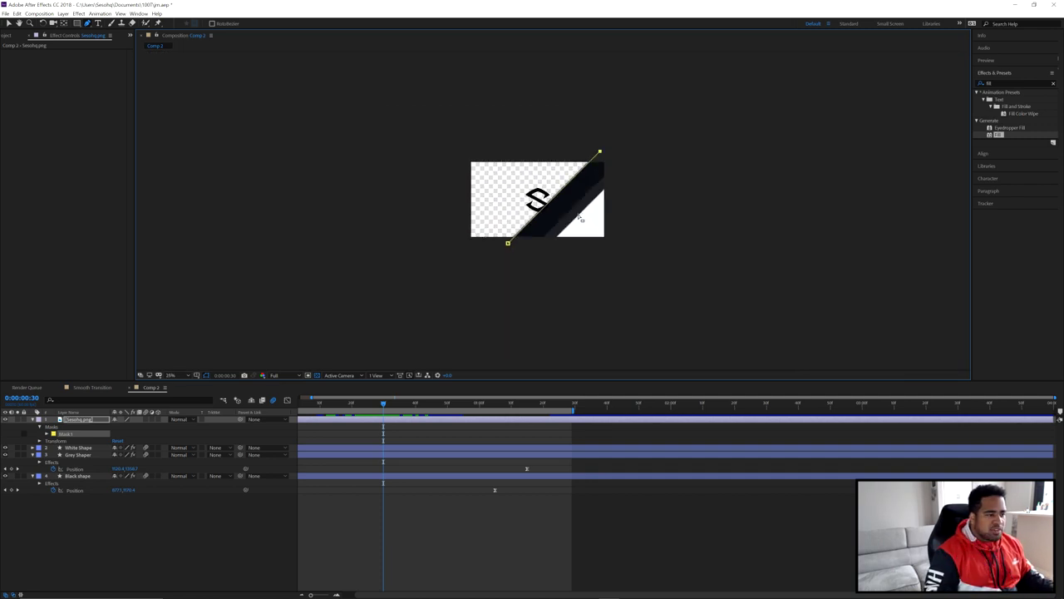
{"action": "left_click", "coordinate": [654, 176]}
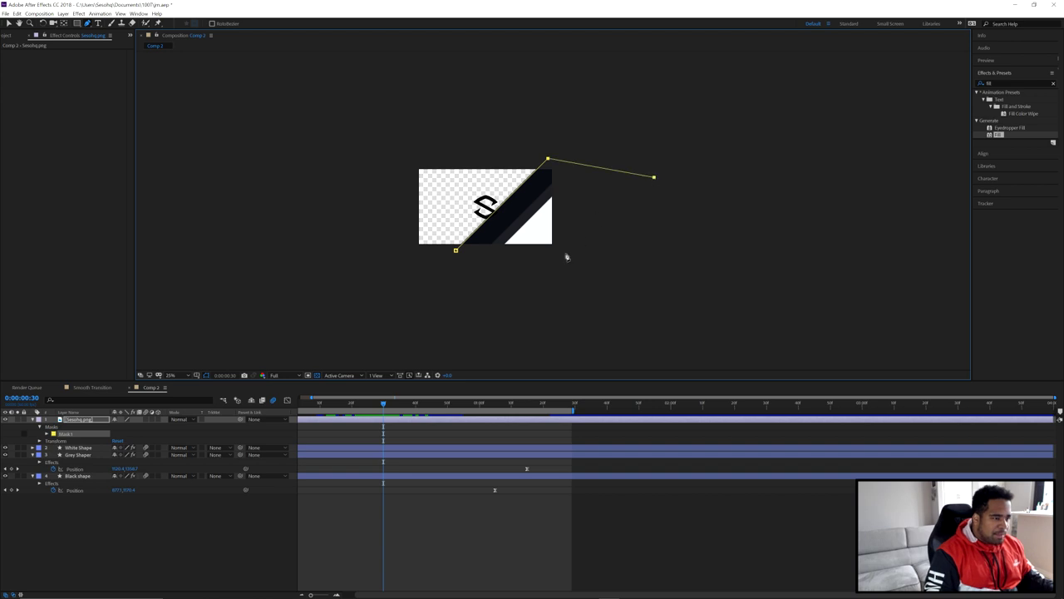
{"action": "left_click", "coordinate": [482, 320]}
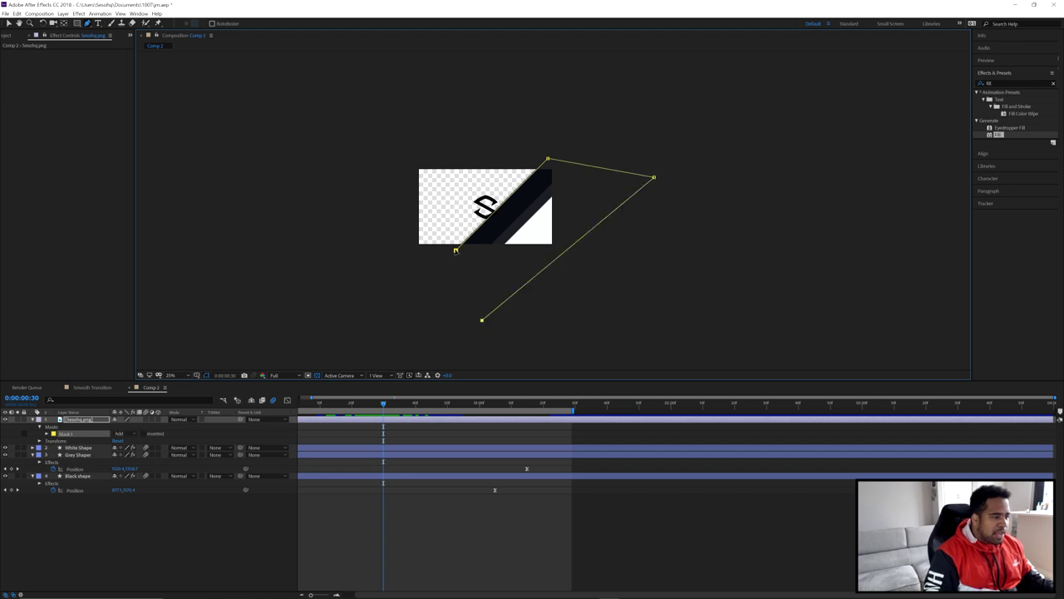
{"action": "left_click", "coordinate": [455, 250]}
{"action": "scroll", "coordinate": [470, 210], "scroll_direction": "up", "scroll_amount": 2}
{"action": "scroll", "coordinate": [499, 194], "scroll_direction": "down", "scroll_amount": 2}
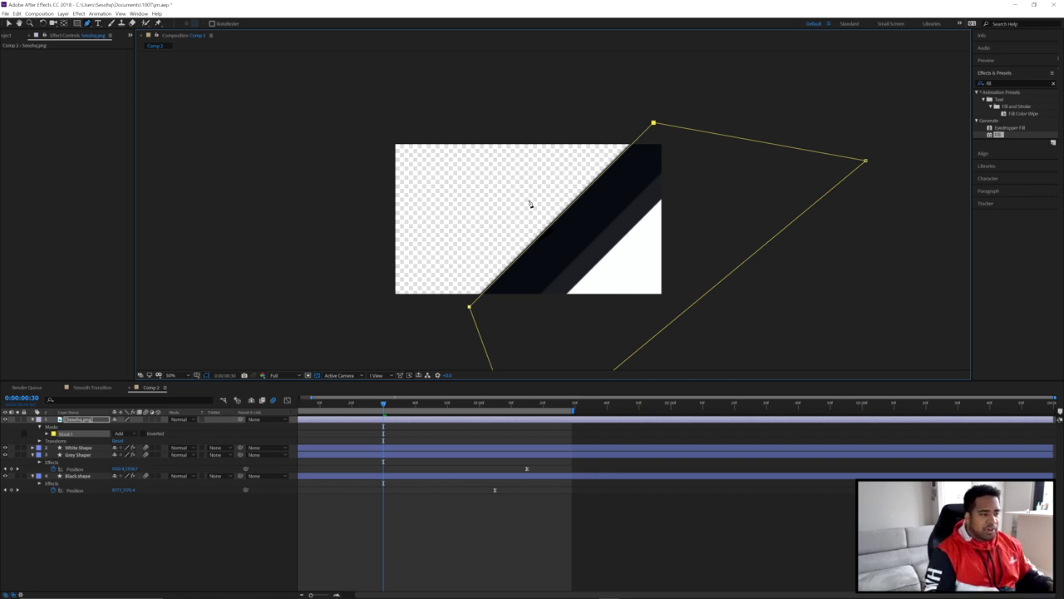
{"action": "scroll", "coordinate": [535, 244], "scroll_direction": "up", "scroll_amount": 6}
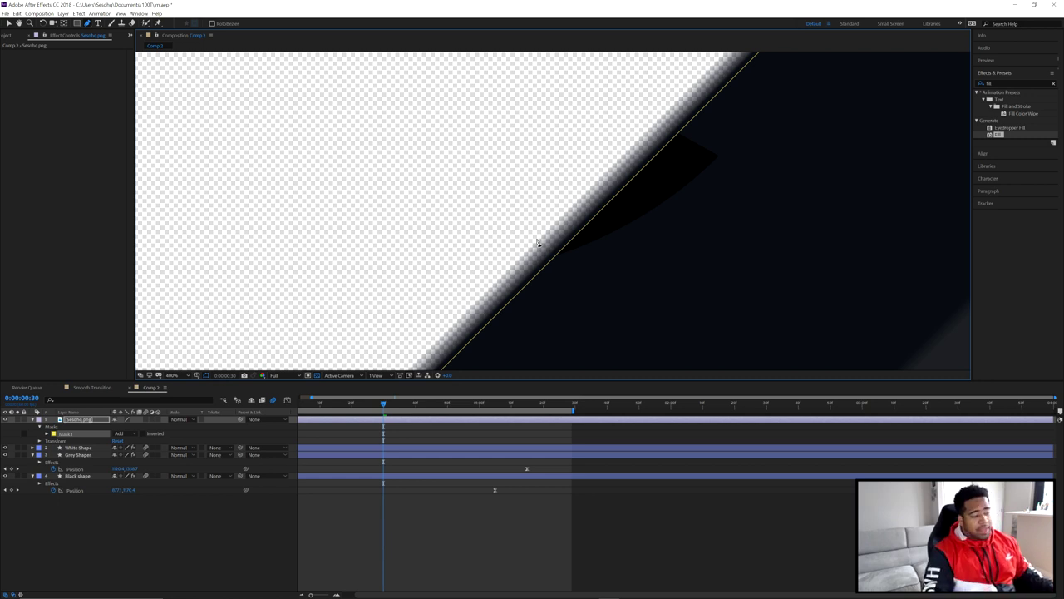
{"action": "scroll", "coordinate": [524, 204], "scroll_direction": "down", "scroll_amount": 4}
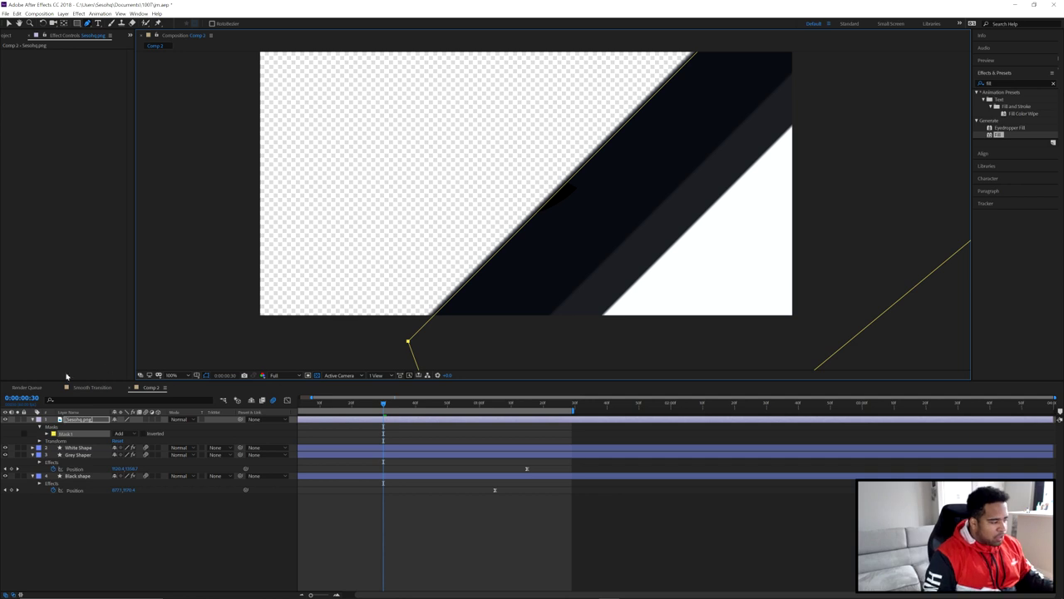
{"action": "left_click", "coordinate": [47, 434]}
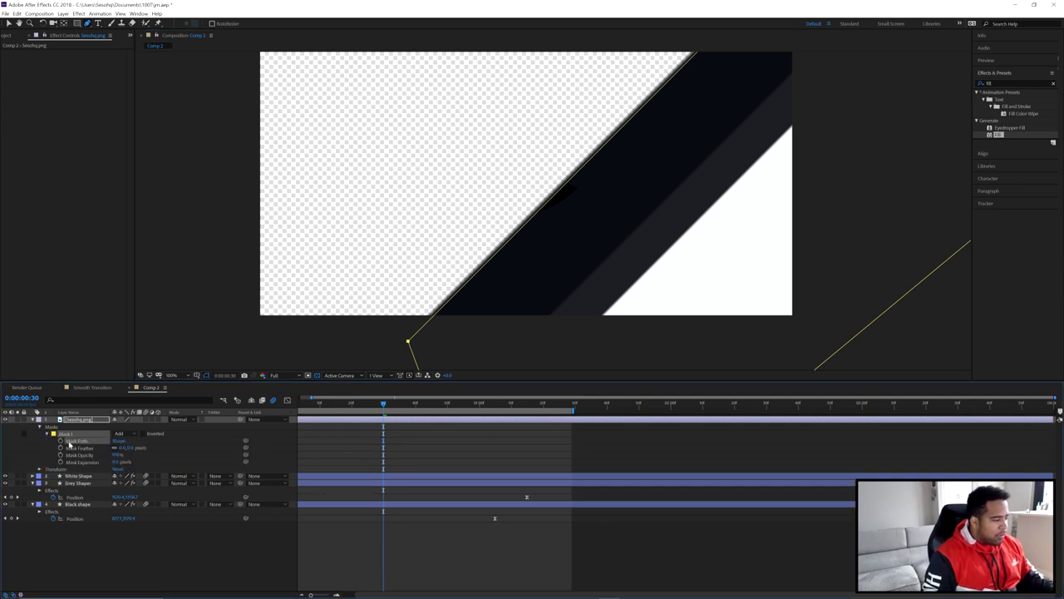
- Try the Subtract mode on the logo's mask, and set it back to Add
{"action": "left_click", "coordinate": [120, 433]}
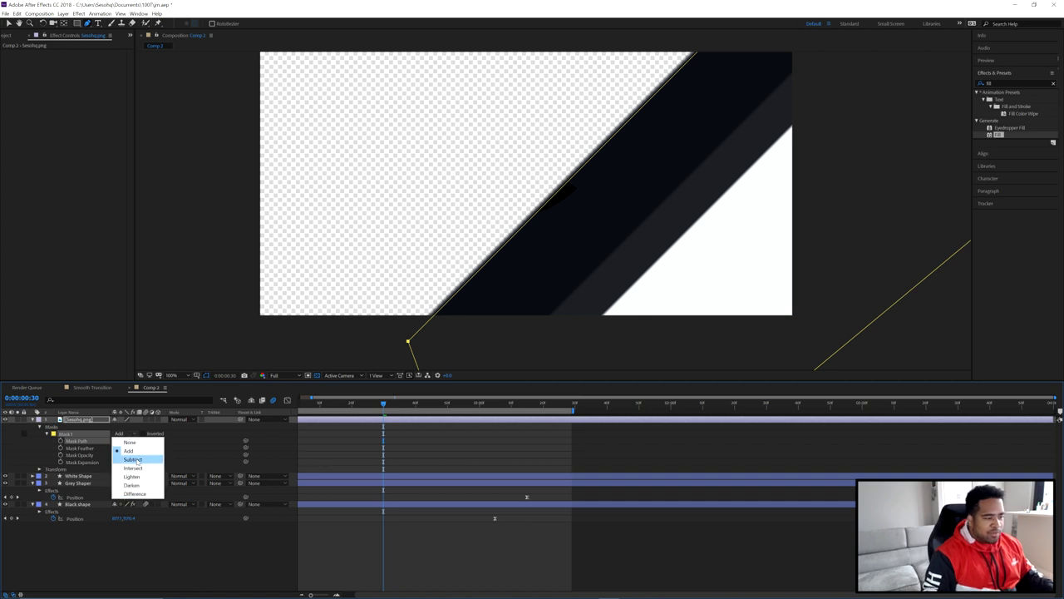
{"action": "left_click", "coordinate": [133, 459]}
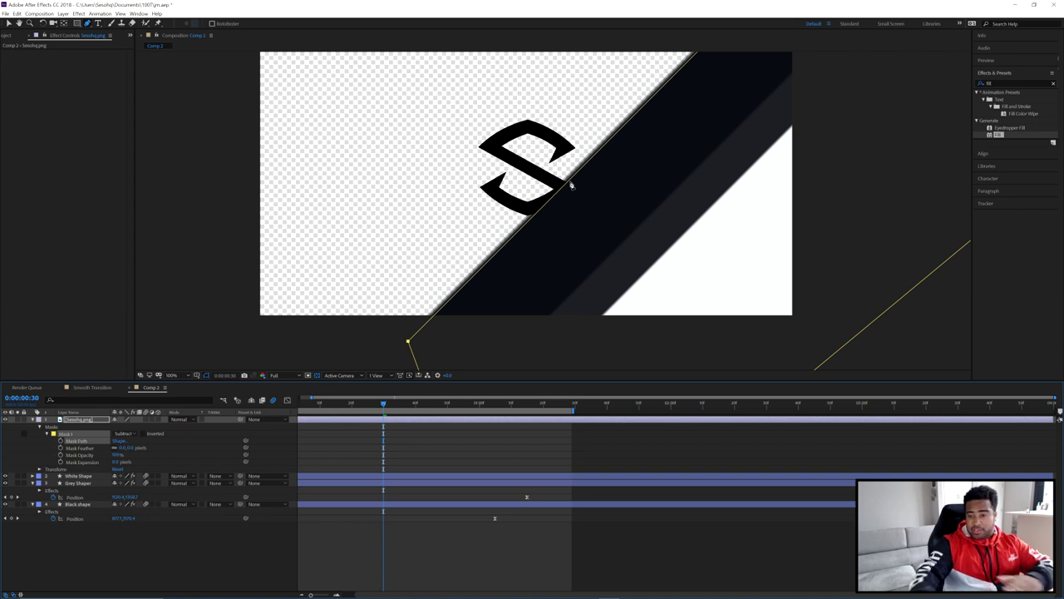
{"action": "left_click", "coordinate": [125, 433]}
{"action": "left_click", "coordinate": [139, 450]}
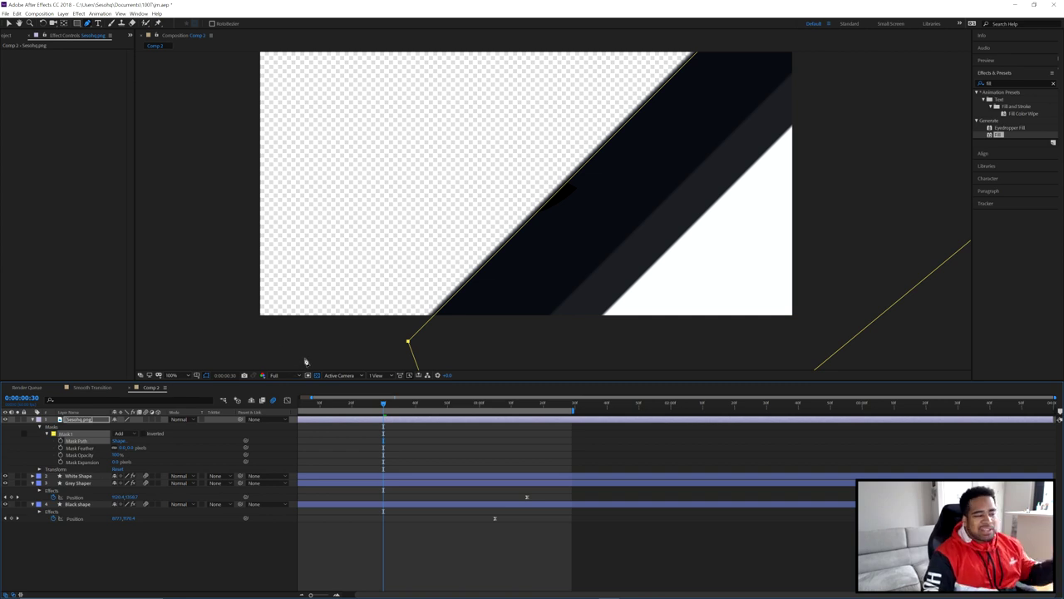
- Add a Mask Path keyframe at 0:00:00:30 and shift the mask slightly so its diagonal edge sits just inside the black shape
{"action": "left_click", "coordinate": [60, 443]}
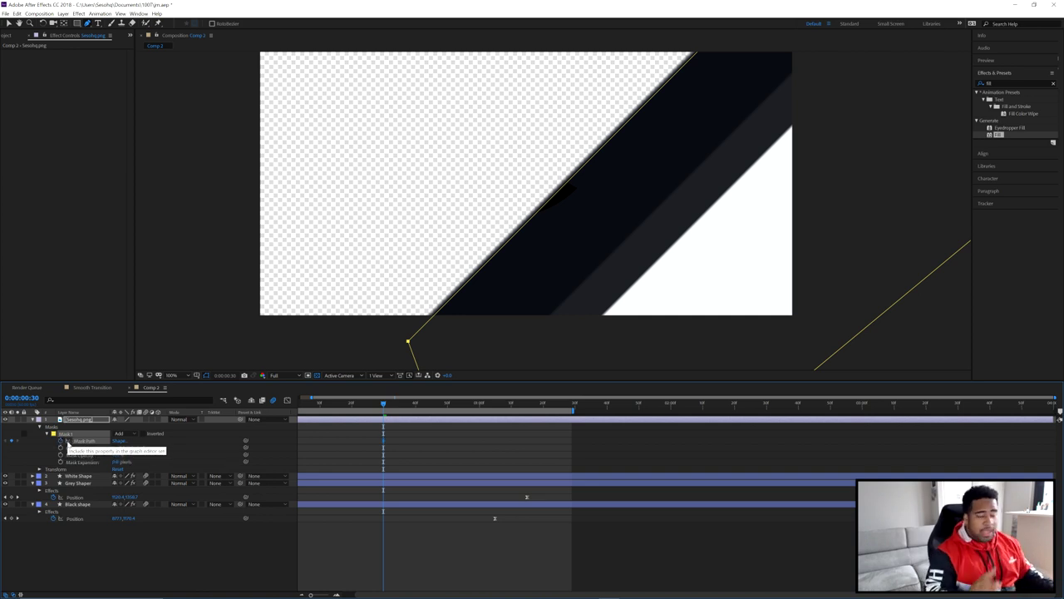
{"action": "scroll", "coordinate": [385, 225], "scroll_direction": "down", "scroll_amount": 2}
{"action": "scroll", "coordinate": [517, 230], "scroll_direction": "up", "scroll_amount": 2}
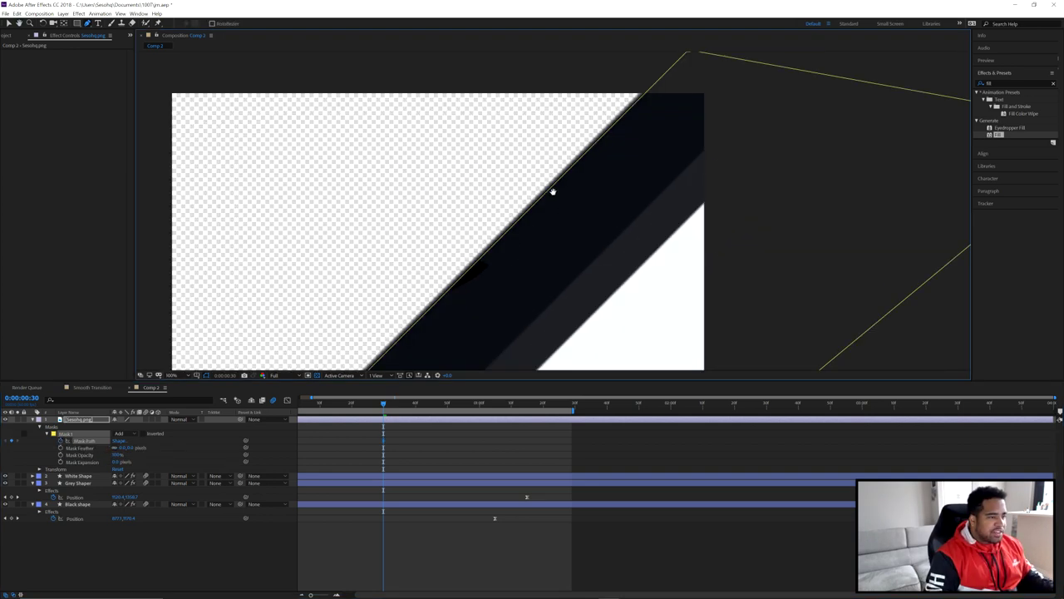
{"action": "left_click_drag", "start_coordinate": [558, 202], "coordinate": [546, 183]}
{"action": "scroll", "coordinate": [546, 183], "scroll_direction": "down", "scroll_amount": 2}
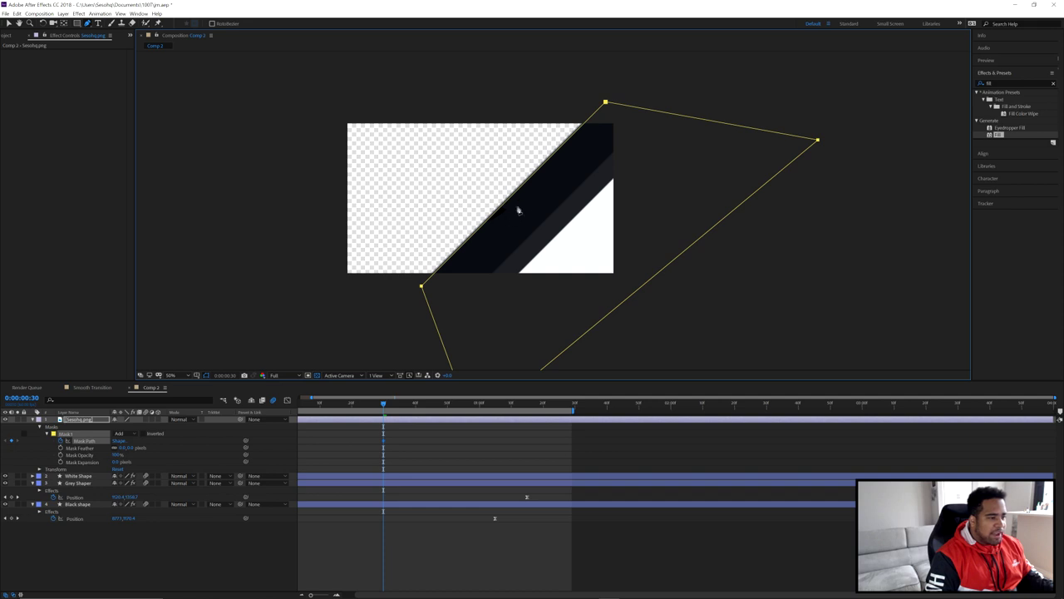
{"action": "scroll", "coordinate": [504, 213], "scroll_direction": "up", "scroll_amount": 4}
{"action": "scroll", "coordinate": [506, 240], "scroll_direction": "down", "scroll_amount": 6}
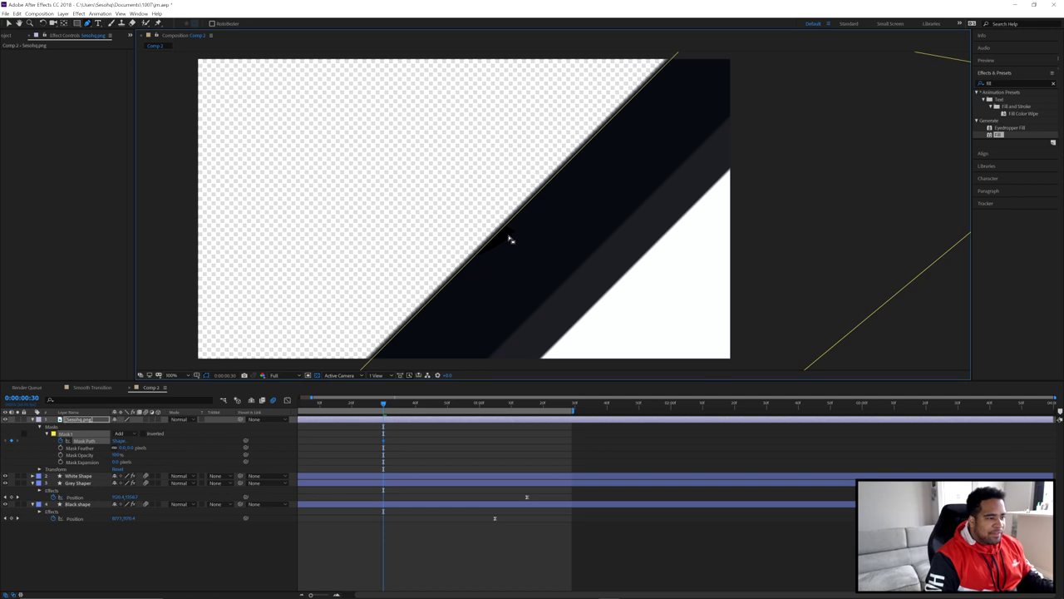
{"action": "left_click_drag", "start_coordinate": [511, 224], "coordinate": [529, 220]}
{"action": "scroll", "coordinate": [468, 226], "scroll_direction": "up", "scroll_amount": 4}
{"action": "scroll", "coordinate": [466, 221], "scroll_direction": "down", "scroll_amount": 4}
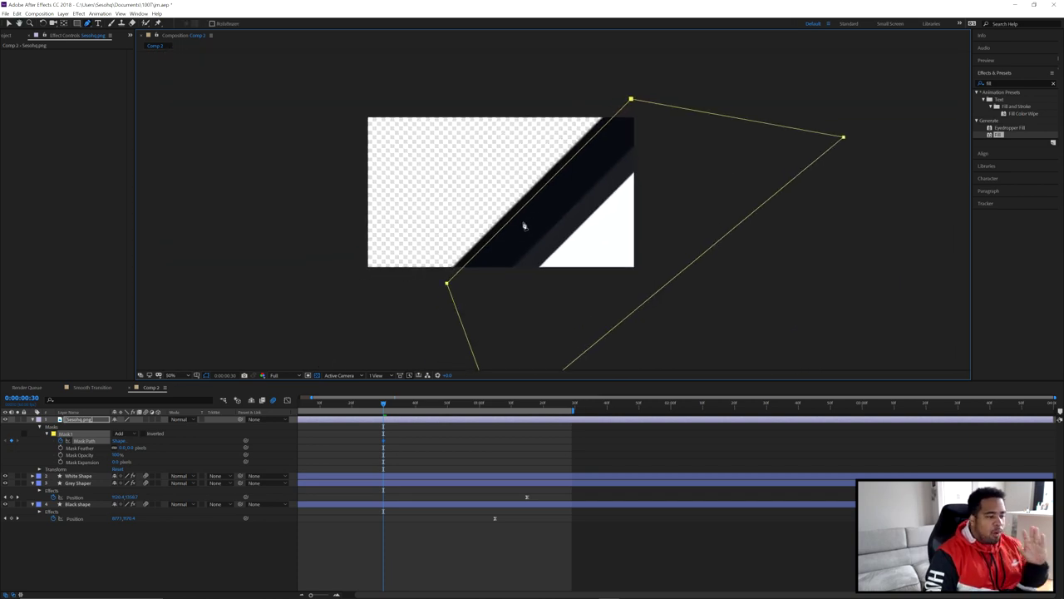
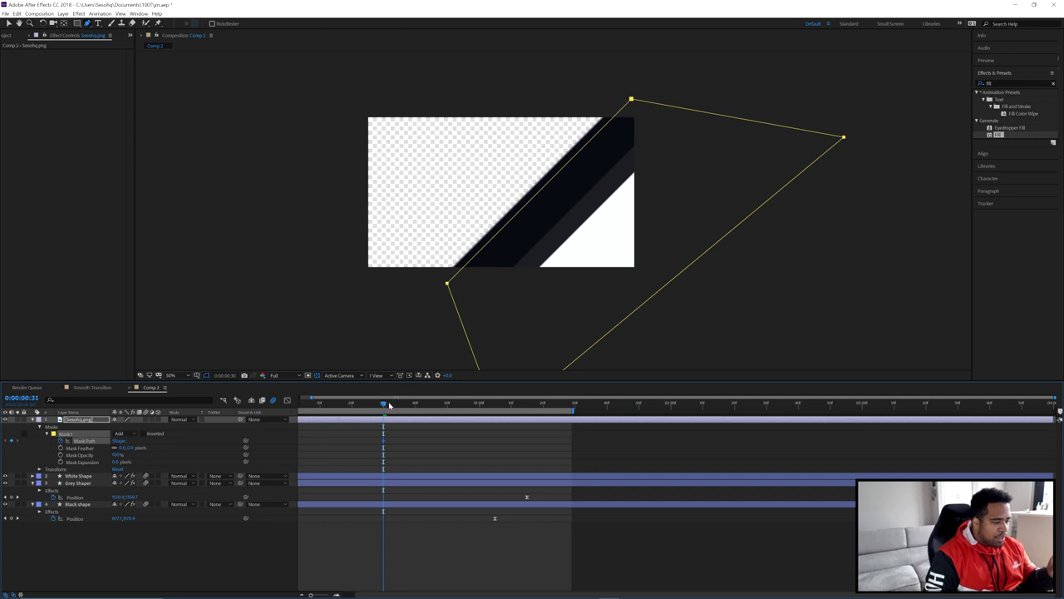
- At 0:00:00:35, move the whole mask up and left past the logo, and check the reveal with the Black shape layer temporarily hidden
{"action": "left_click_drag", "start_coordinate": [632, 100], "coordinate": [579, 76]}
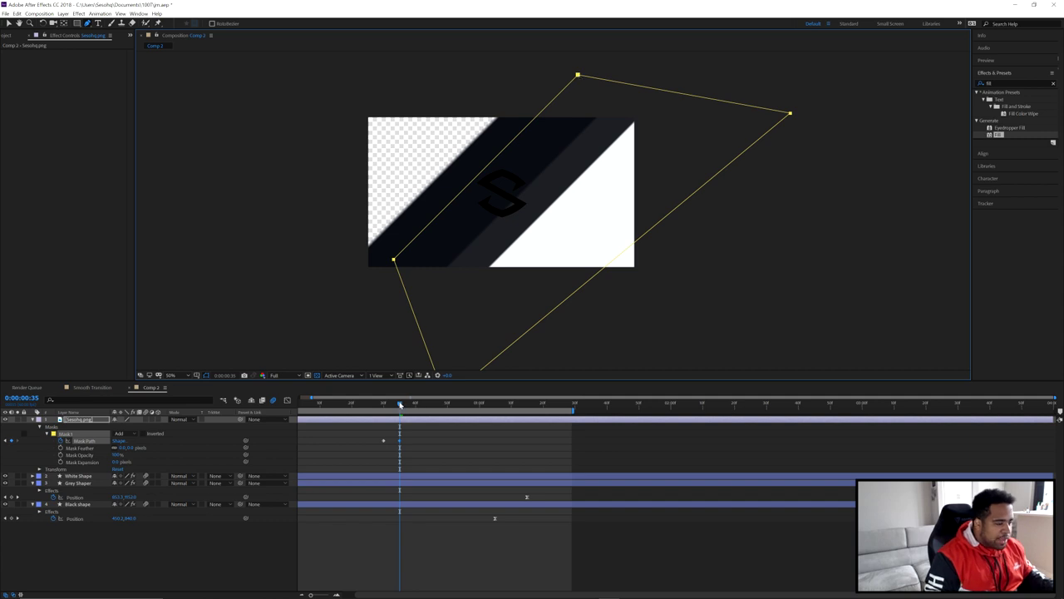
{"action": "left_click_drag", "start_coordinate": [367, 441], "coordinate": [386, 405]}
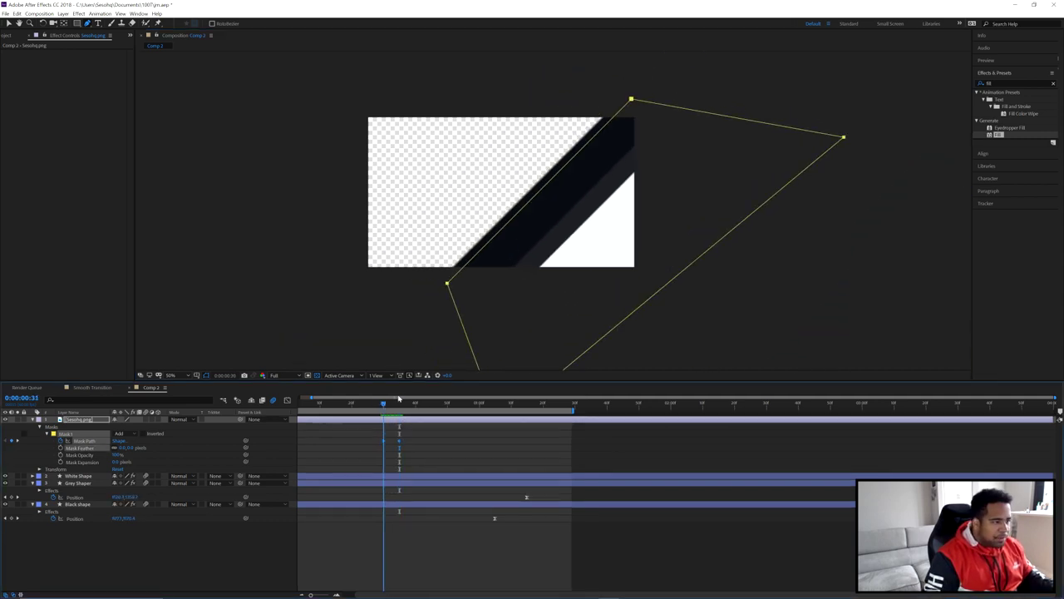
{"action": "scroll", "coordinate": [502, 280], "scroll_direction": "up", "scroll_amount": 2}
{"action": "mouse_move", "coordinate": [386, 405]}
{"action": "left_mouse_down"}
{"action": "mouse_move", "coordinate": [414, 405]}
{"action": "mouse_move", "coordinate": [395, 405]}
{"action": "left_mouse_up"}
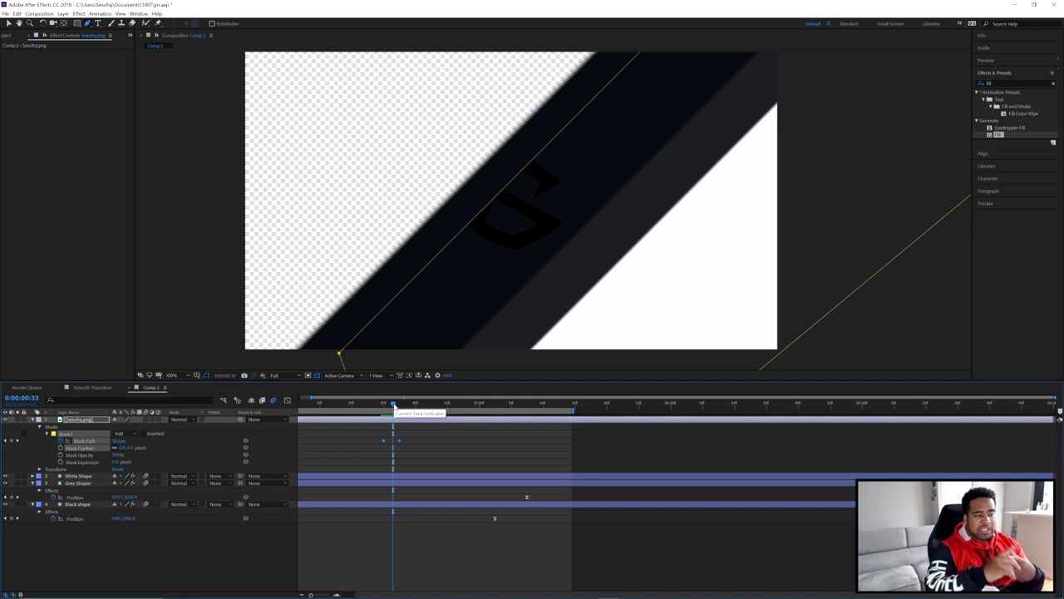
{"action": "left_click", "coordinate": [5, 504]}
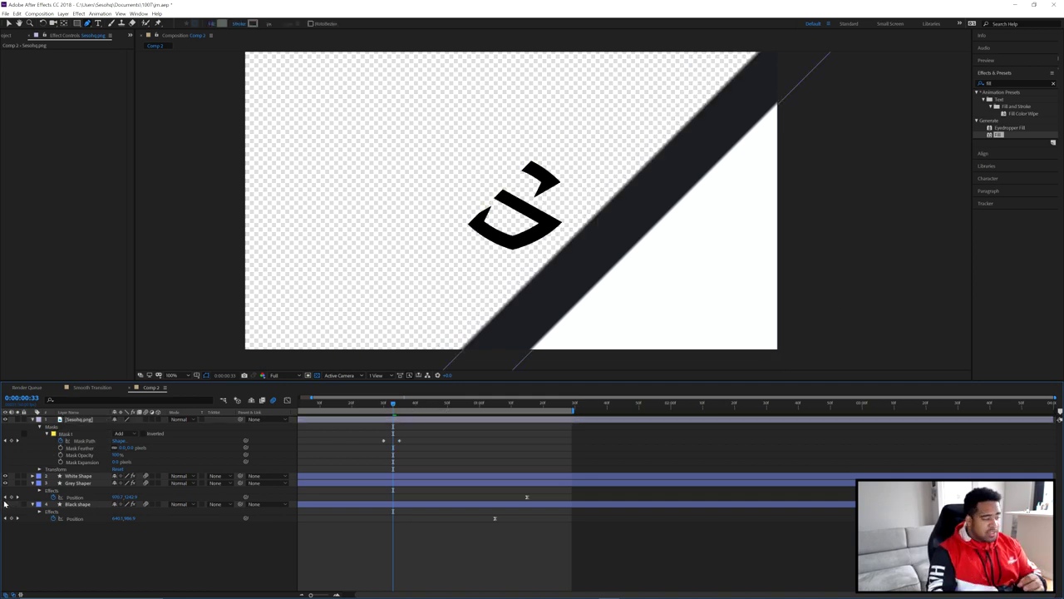
{"action": "left_click", "coordinate": [5, 504]}
- Retime the Mask Path keyframes so the first sits at 0:00:00:28 and the second at about 0:00:00:36
{"action": "left_click", "coordinate": [381, 440]}
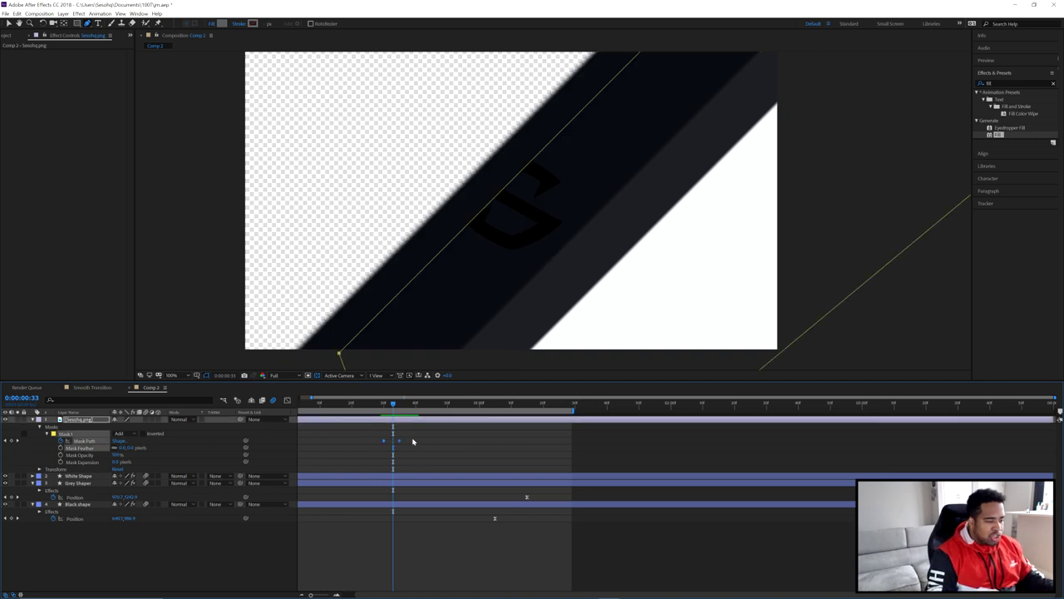
{"action": "left_click_drag", "start_coordinate": [393, 405], "coordinate": [383, 405]}
{"action": "left_click_drag", "start_coordinate": [374, 434], "coordinate": [385, 446]}
{"action": "left_click_drag", "start_coordinate": [384, 406], "coordinate": [383, 405]}
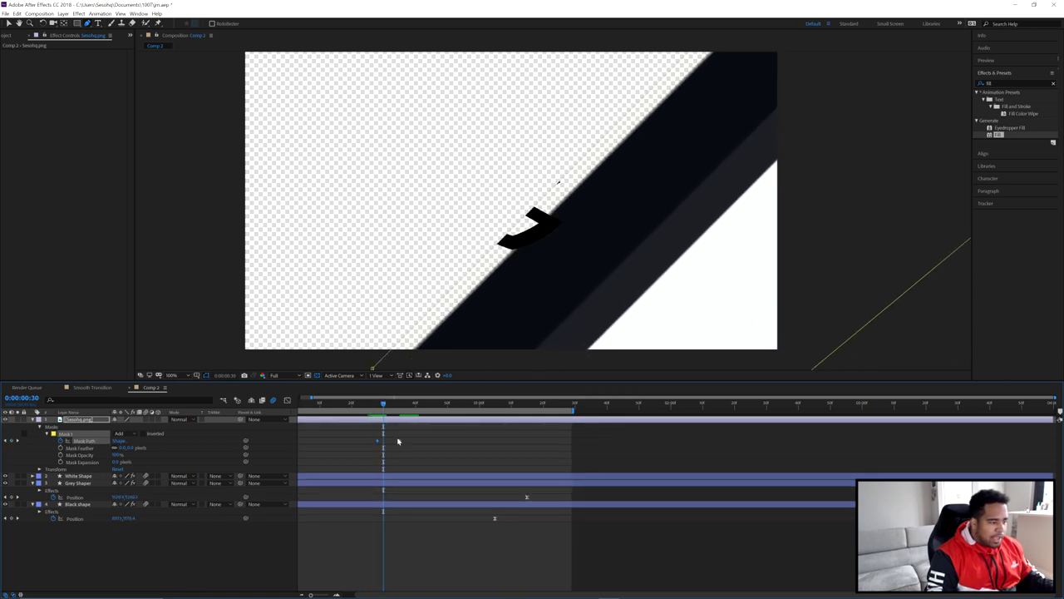
{"action": "left_click_drag", "start_coordinate": [383, 405], "coordinate": [378, 405]}
- Apply Easy Ease to both Mask Path keyframes and show their speed curve in the Graph Editor
{"action": "right_click", "coordinate": [404, 442]}
{"action": "mouse_move", "coordinate": [441, 533]}
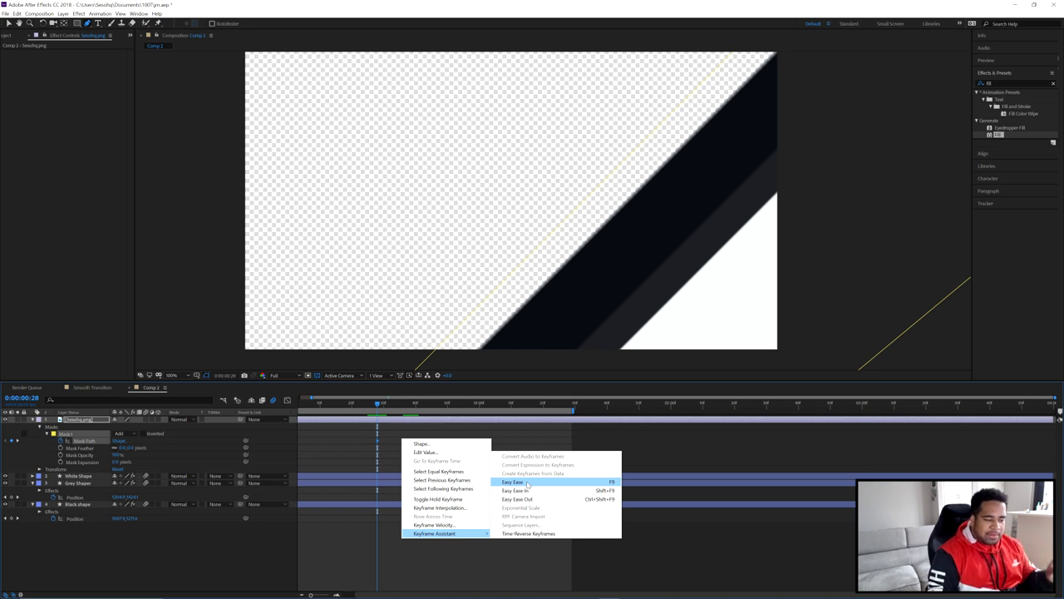
{"action": "left_click", "coordinate": [527, 485]}
{"action": "left_click", "coordinate": [287, 401]}
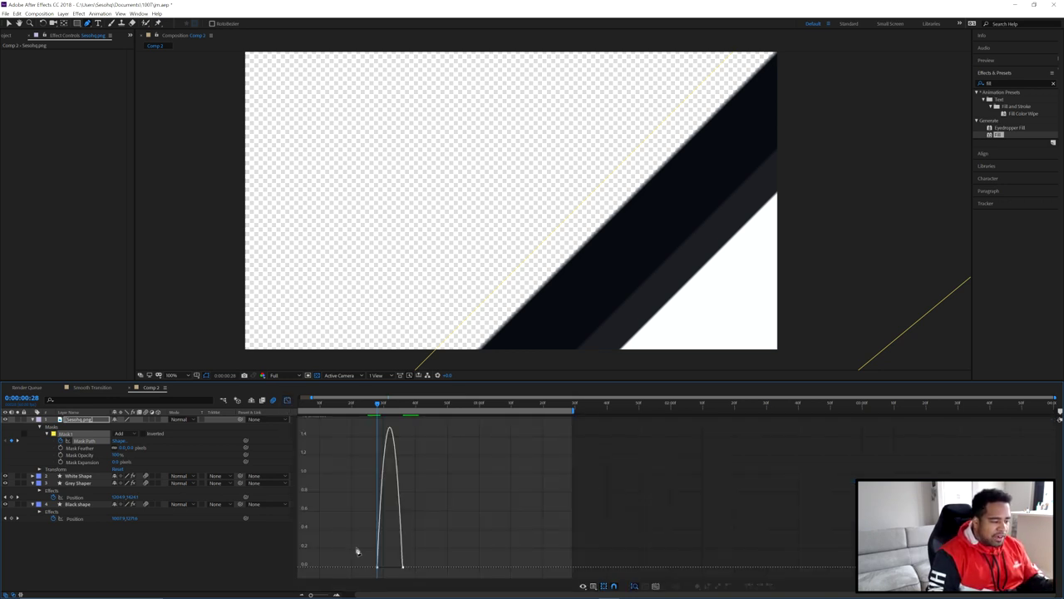
- Lengthen the first Mask Path keyframe's outgoing speed handle so the mask starts slowly and peaks near the second keyframe
{"action": "left_click_drag", "start_coordinate": [318, 595], "coordinate": [326, 596]}
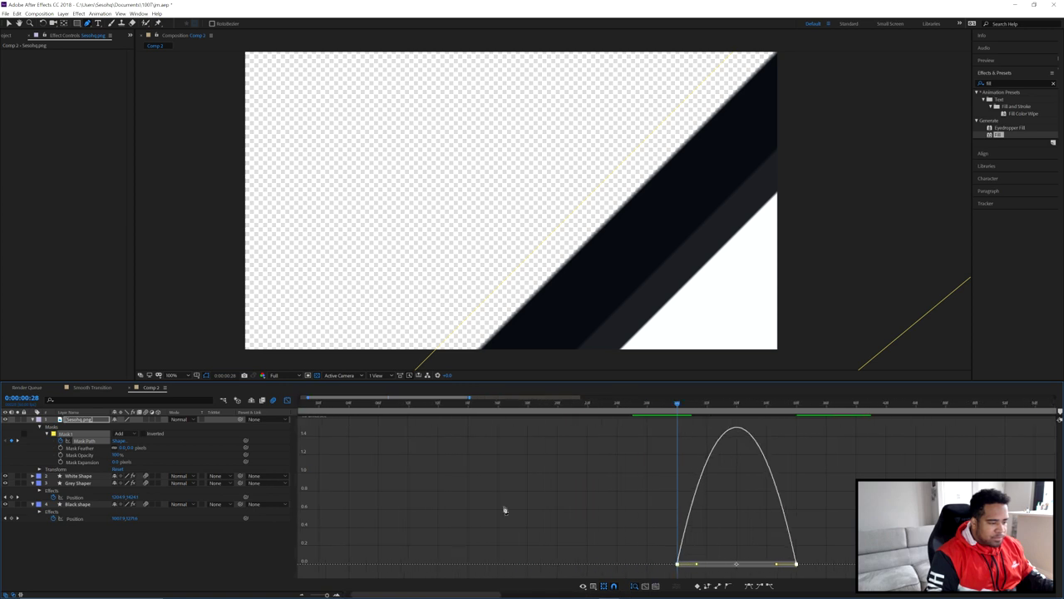
{"action": "scroll", "coordinate": [580, 280], "scroll_direction": "down", "scroll_amount": 2}
{"action": "scroll", "coordinate": [565, 245], "scroll_direction": "up", "scroll_amount": 4}
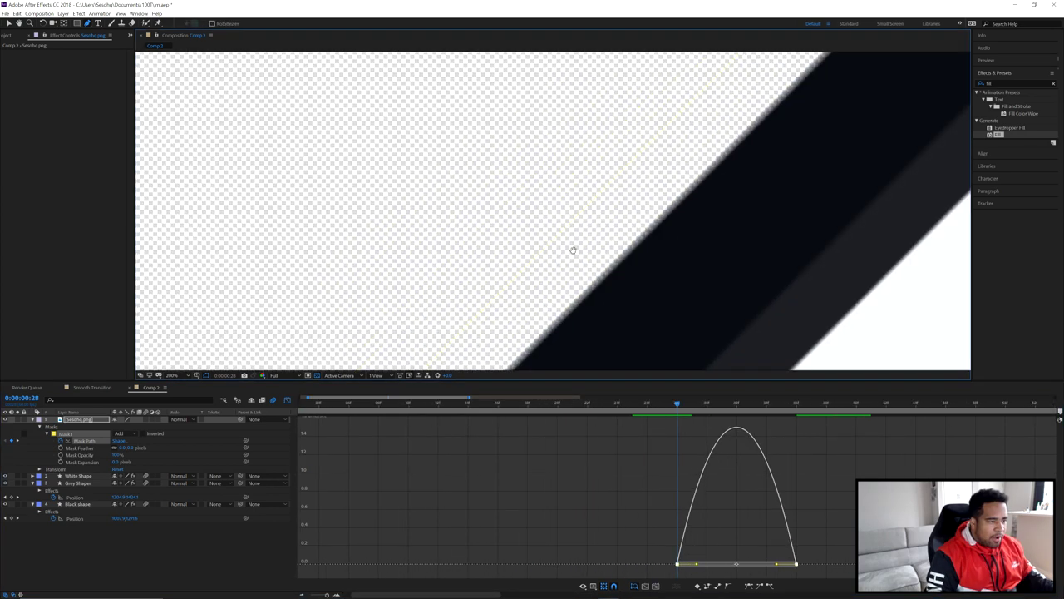
{"action": "left_click_drag", "start_coordinate": [683, 405], "coordinate": [691, 405]}
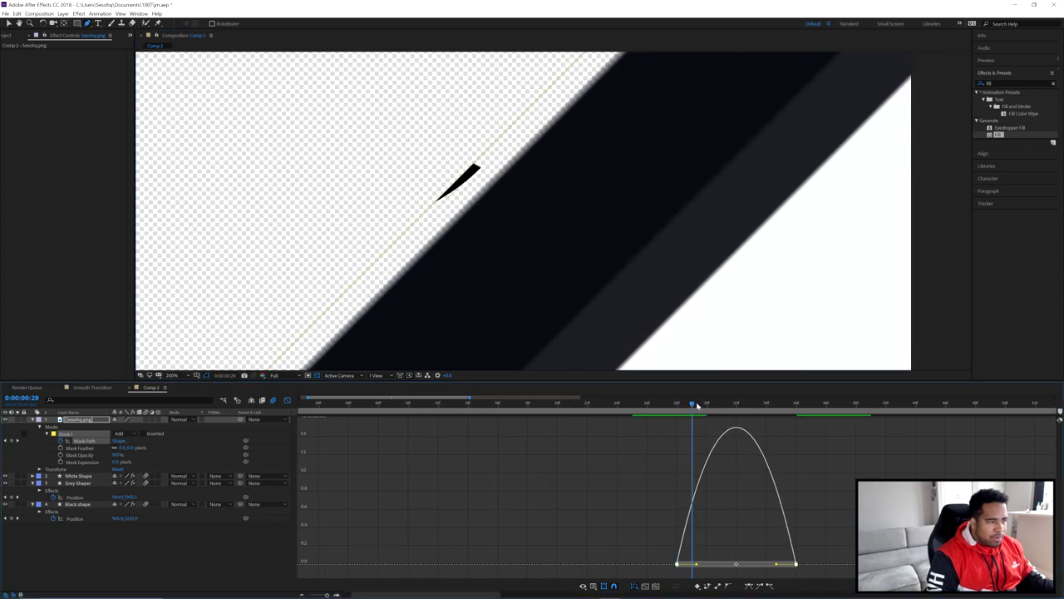
{"action": "key", "text": "g"}
{"action": "left_click_drag", "start_coordinate": [699, 565], "coordinate": [746, 567]}
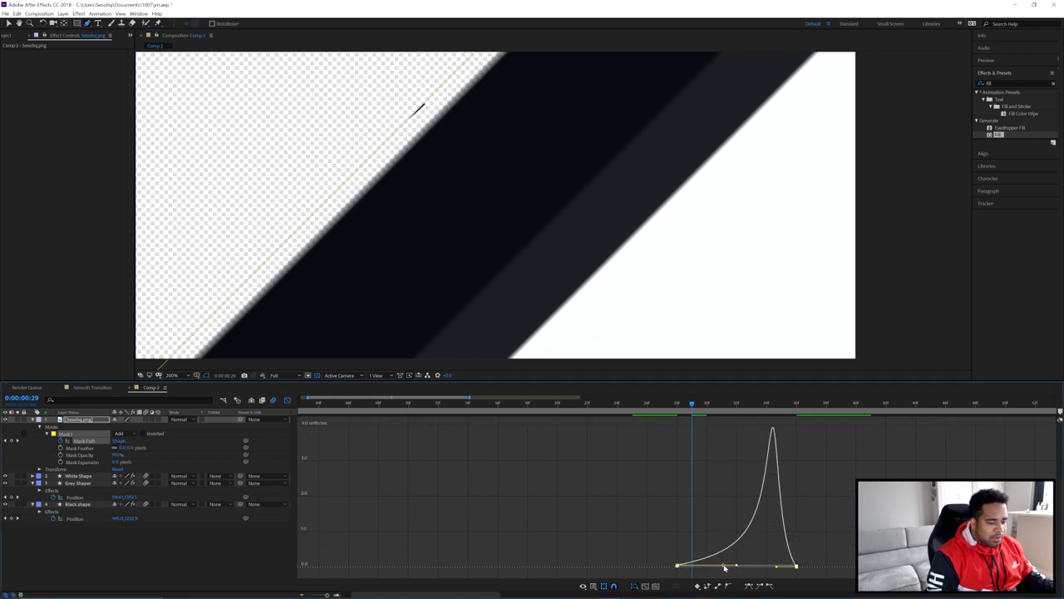
- Shorten the first Mask Path keyframe's outgoing speed handle and lengthen the second's incoming handle so the speed peaks midway, checking the reveal
{"action": "left_click_drag", "start_coordinate": [738, 567], "coordinate": [731, 564]}
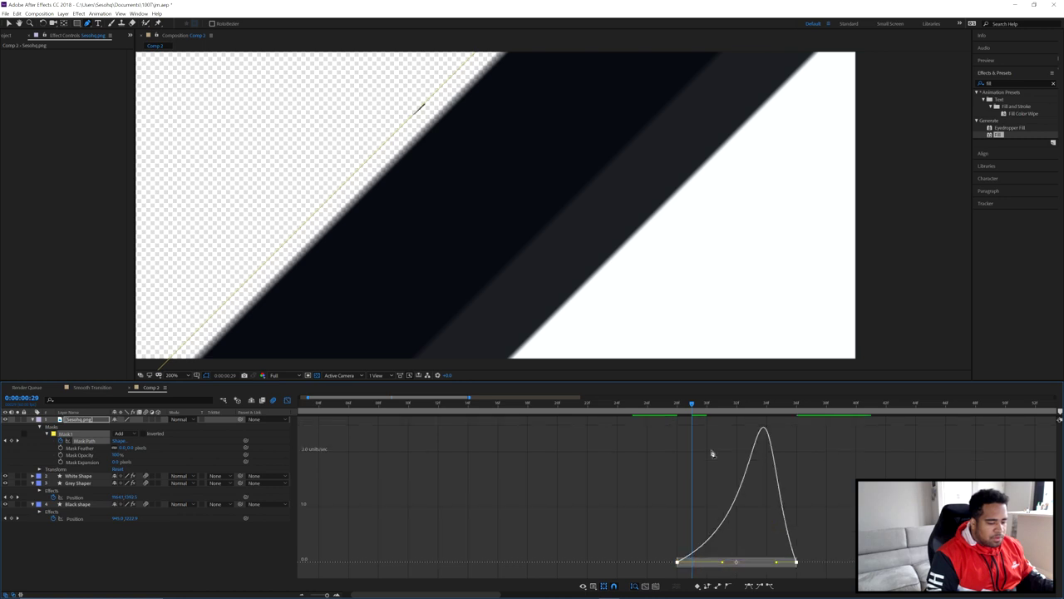
{"action": "mouse_move", "coordinate": [702, 407]}
{"action": "left_mouse_down"}
{"action": "mouse_move", "coordinate": [693, 407]}
{"action": "mouse_move", "coordinate": [706, 408]}
{"action": "left_mouse_up"}
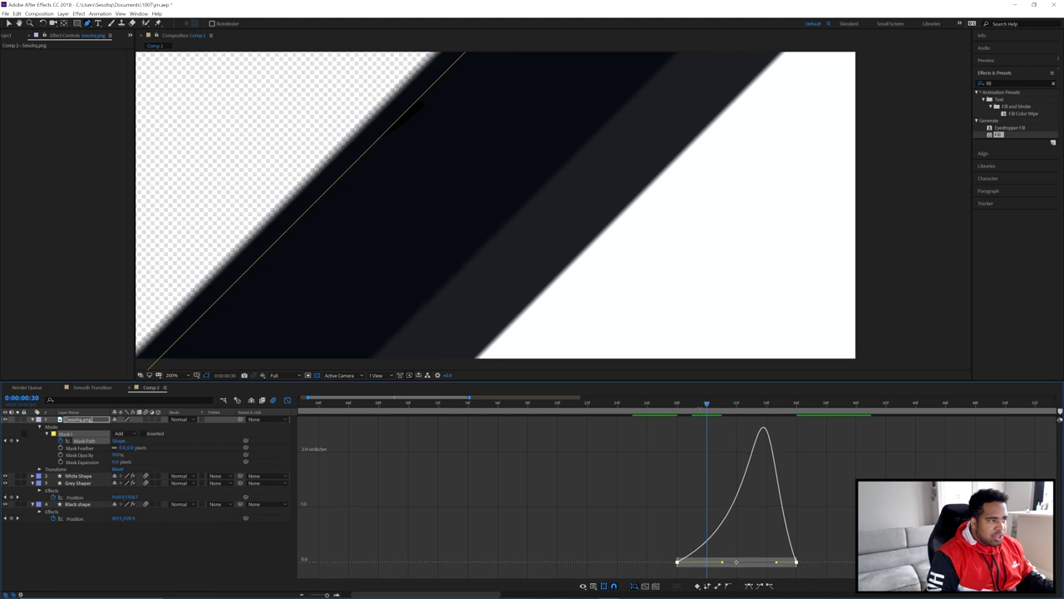
{"action": "scroll", "coordinate": [506, 219], "scroll_direction": "down", "scroll_amount": 1}
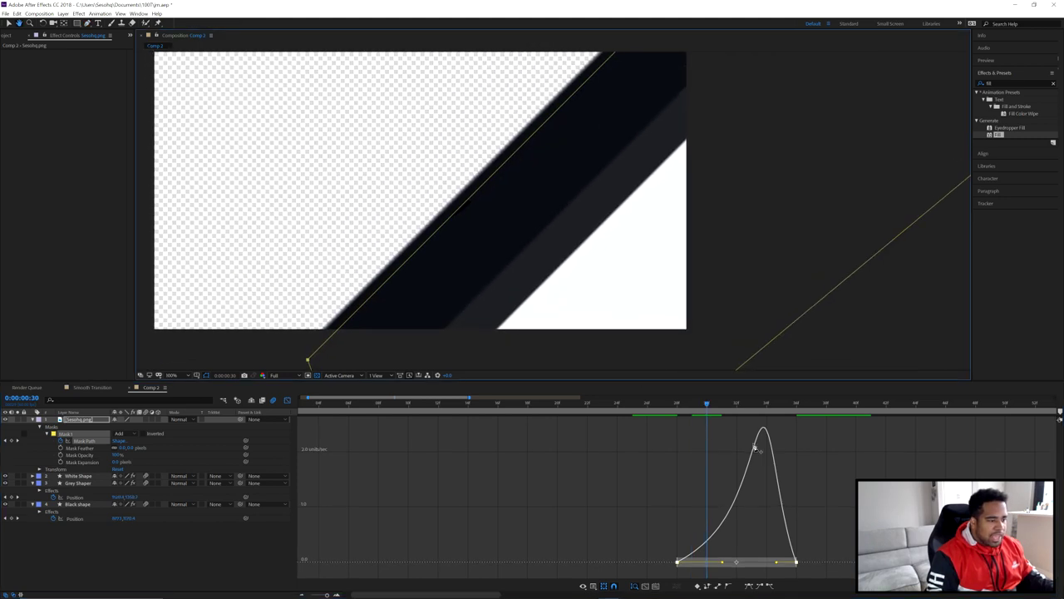
{"action": "left_click_drag", "start_coordinate": [707, 408], "coordinate": [737, 412]}
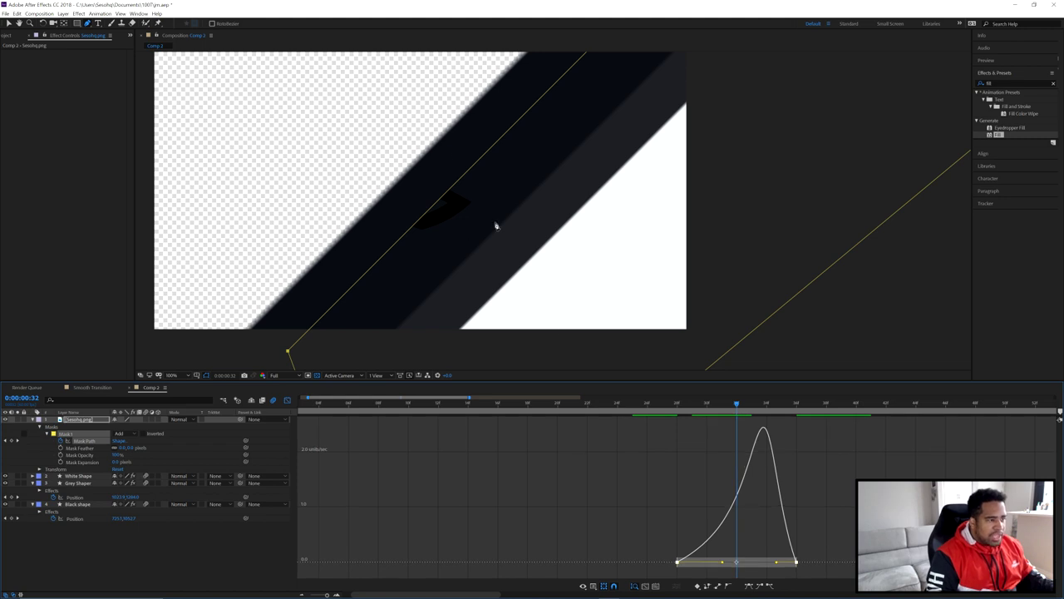
{"action": "left_click_drag", "start_coordinate": [776, 563], "coordinate": [747, 564]}
{"action": "left_click_drag", "start_coordinate": [735, 407], "coordinate": [765, 411]}
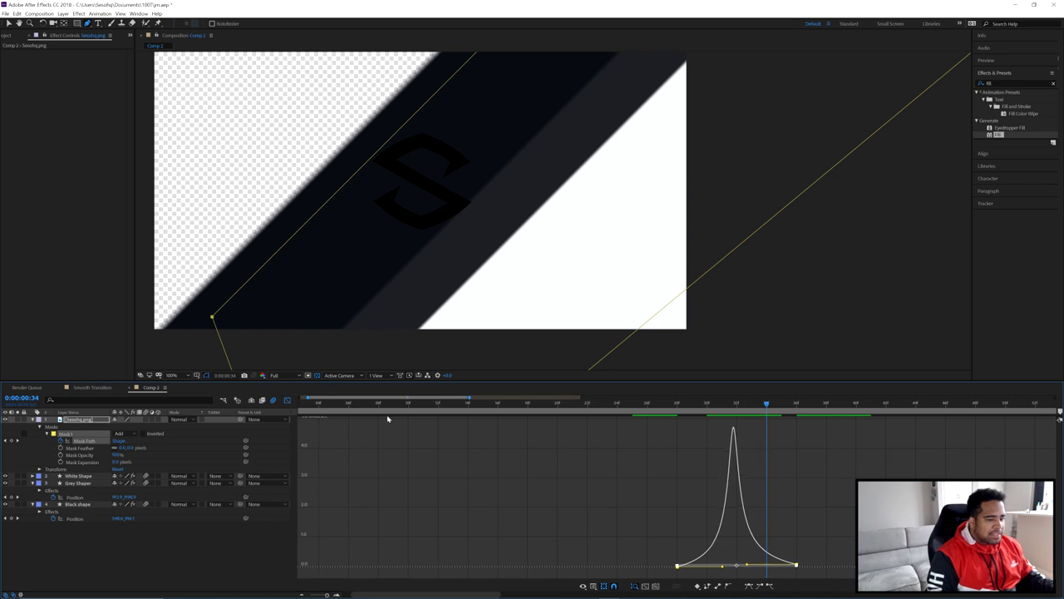
- Close the Graph Editor and preview the logo reveal from about 0:00:00:27 to 0:00:00:39
{"action": "left_click", "coordinate": [286, 400]}
{"action": "scroll", "coordinate": [521, 452], "scroll_direction": "down", "scroll_amount": 3}
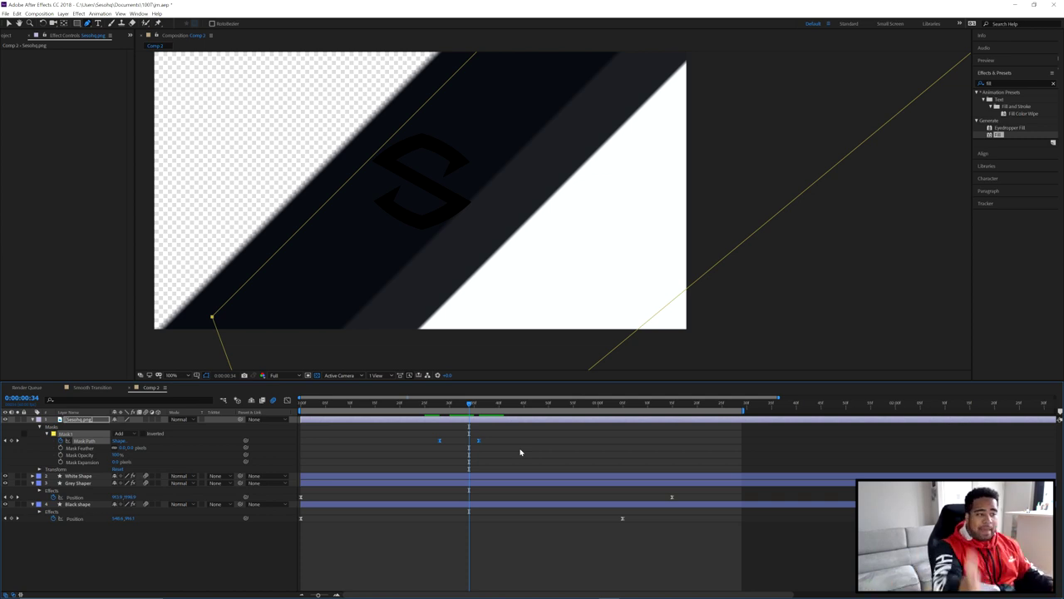
{"action": "scroll", "coordinate": [428, 443], "scroll_direction": "down", "scroll_amount": 2}
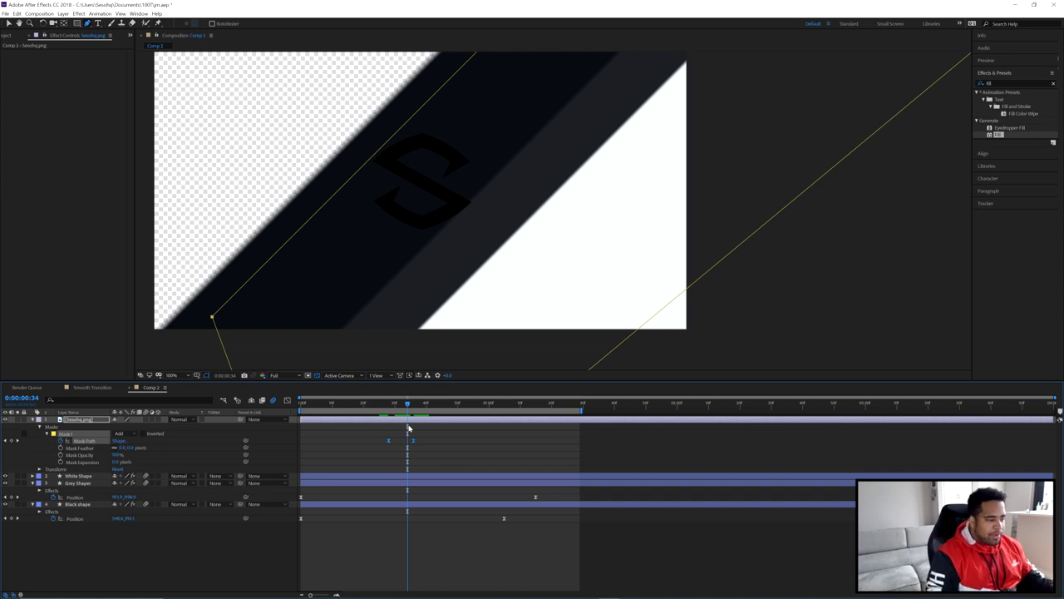
{"action": "left_click", "coordinate": [385, 406]}
{"action": "key", "text": "space"}
{"action": "left_click_drag", "start_coordinate": [385, 406], "coordinate": [422, 412]}
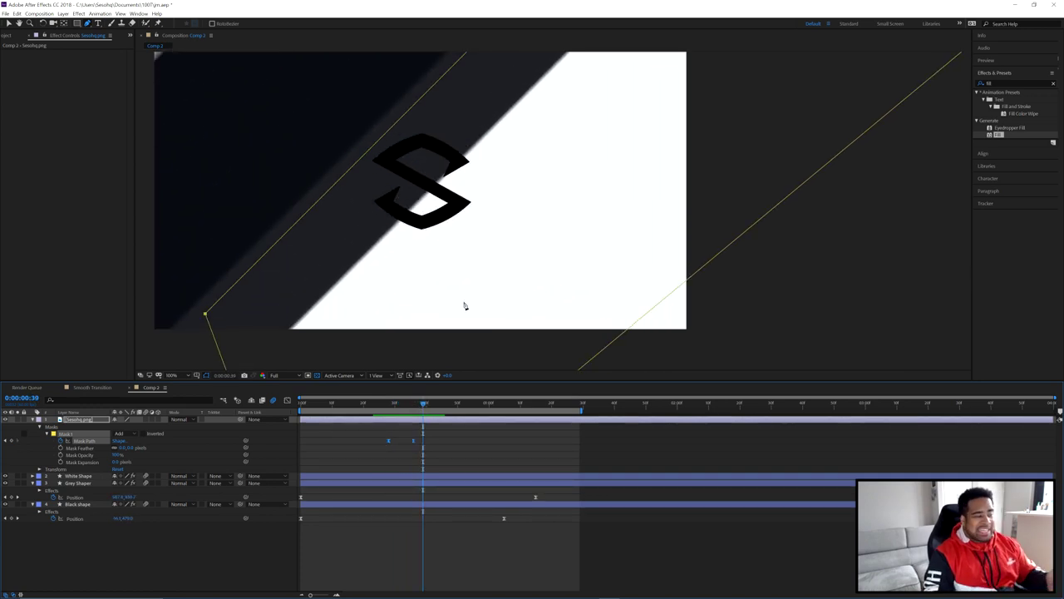
{"action": "scroll", "coordinate": [454, 238], "scroll_direction": "down", "scroll_amount": 2}
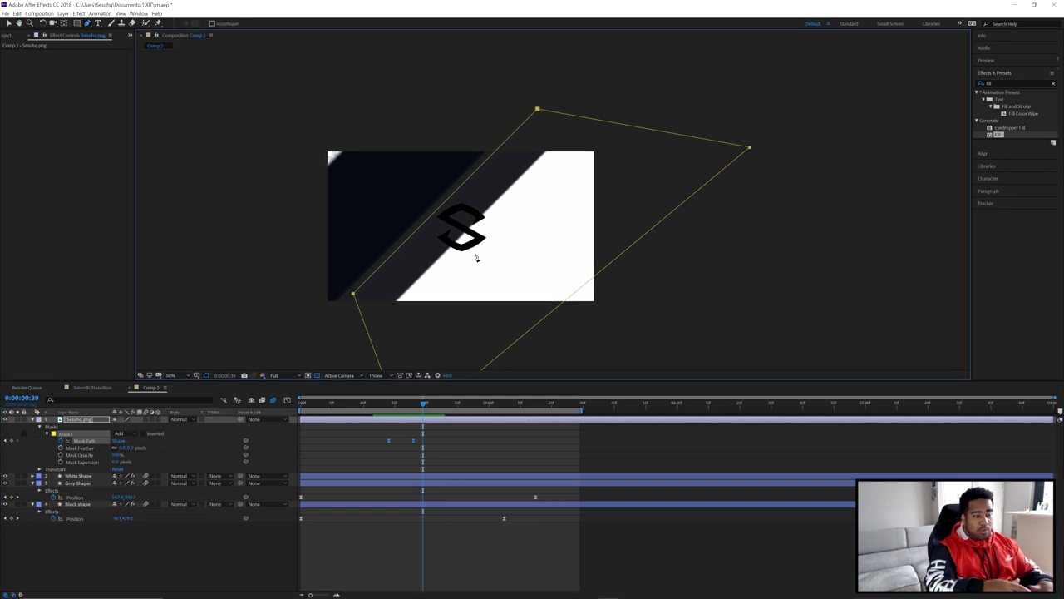
- Move the logo layer one place down, beneath the White Shape layer, and check the overlap at 0:00:00:38
{"action": "left_click", "coordinate": [77, 421]}
{"action": "left_click", "coordinate": [33, 419]}
{"action": "left_click", "coordinate": [84, 434], "text": "ctrl"}
{"action": "key", "text": "ctrl+bracketleft"}
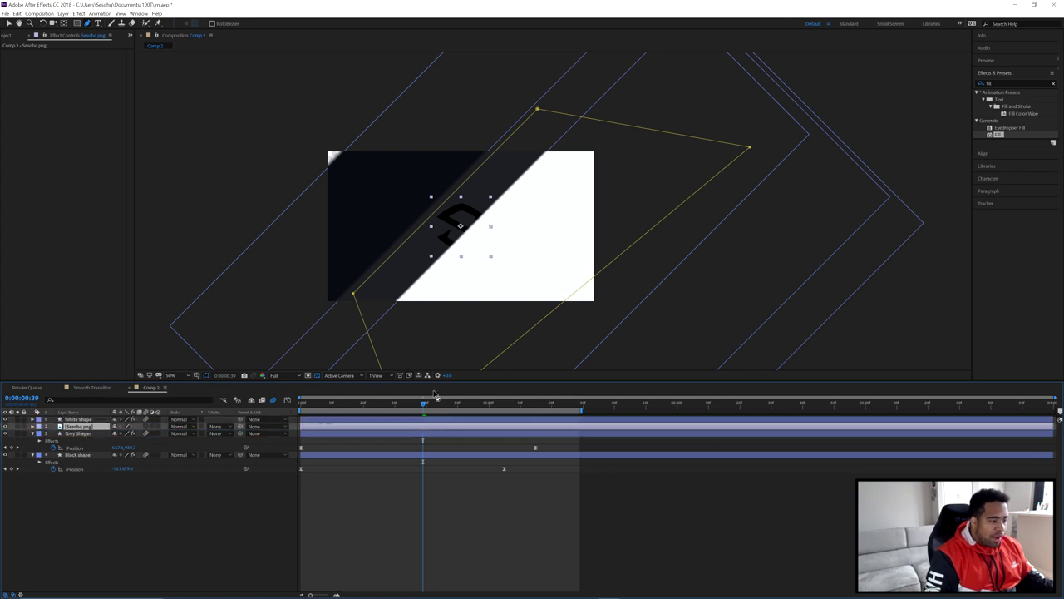
{"action": "mouse_move", "coordinate": [424, 405]}
{"action": "left_mouse_down"}
{"action": "mouse_move", "coordinate": [396, 404]}
{"action": "mouse_move", "coordinate": [420, 405]}
{"action": "left_mouse_up"}
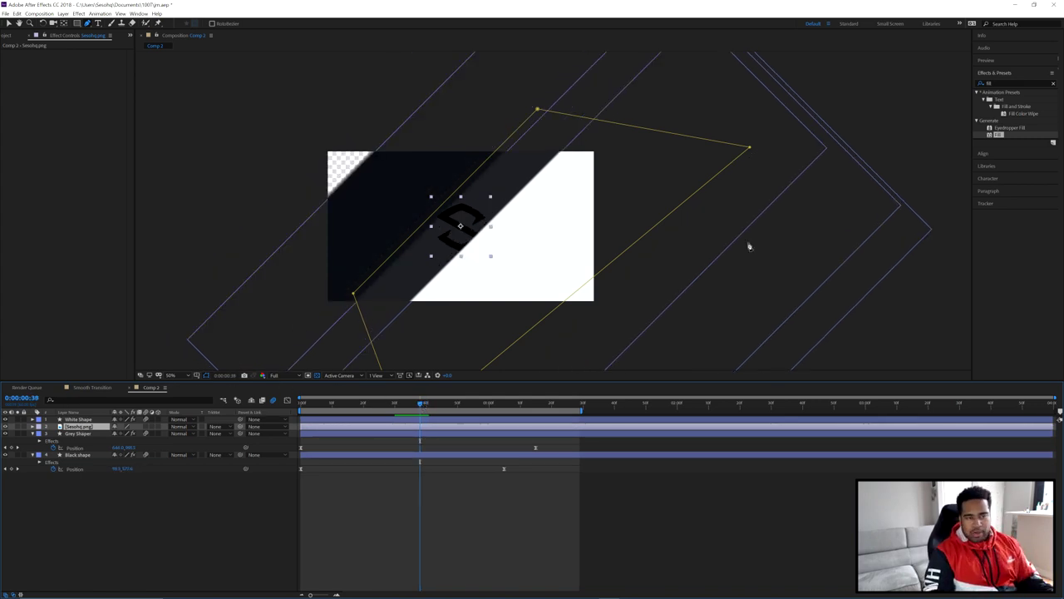
- Apply the Fill effect to the logo layer and set its color to orange
{"action": "left_click_drag", "start_coordinate": [998, 134], "coordinate": [83, 426]}
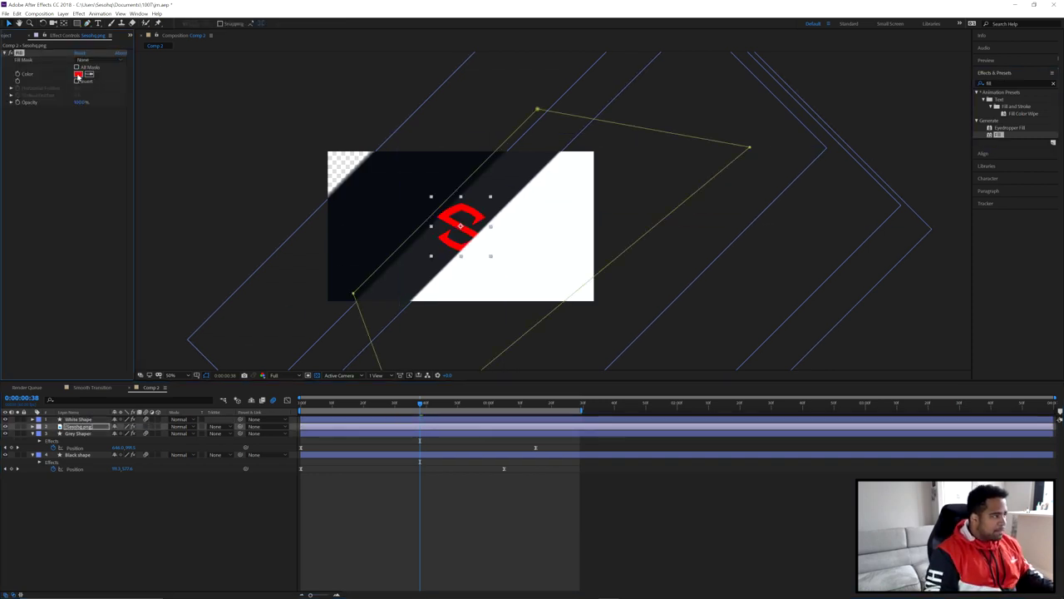
{"action": "left_click", "coordinate": [78, 74]}
{"action": "left_click", "coordinate": [260, 261]}
{"action": "left_click_drag", "start_coordinate": [261, 260], "coordinate": [260, 268]}
{"action": "left_click_drag", "start_coordinate": [240, 209], "coordinate": [238, 219]}
{"action": "left_click_drag", "start_coordinate": [261, 264], "coordinate": [261, 271]}
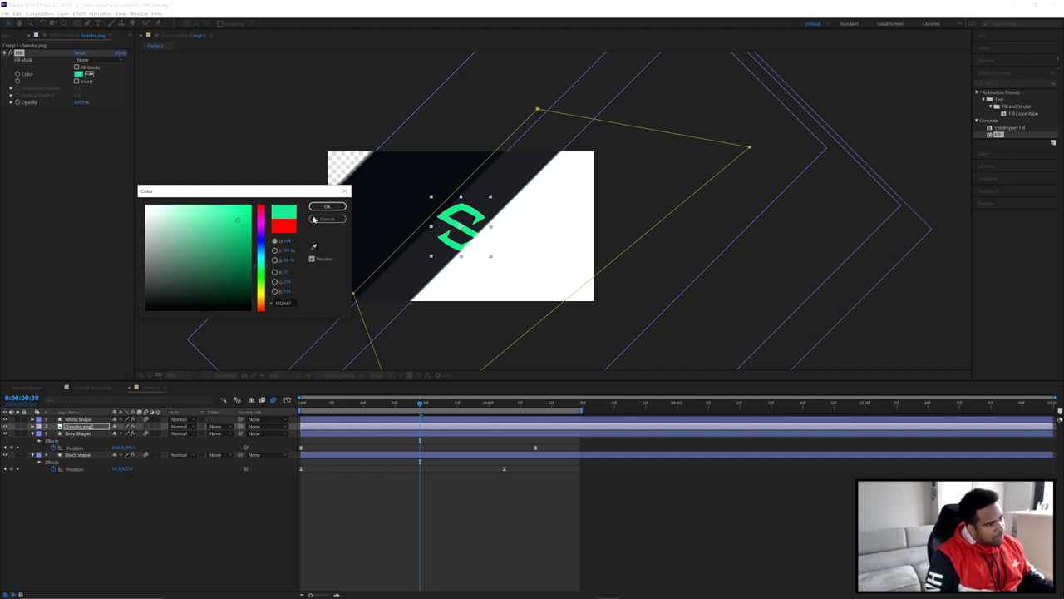
{"action": "left_click_drag", "start_coordinate": [261, 297], "coordinate": [260, 303]}
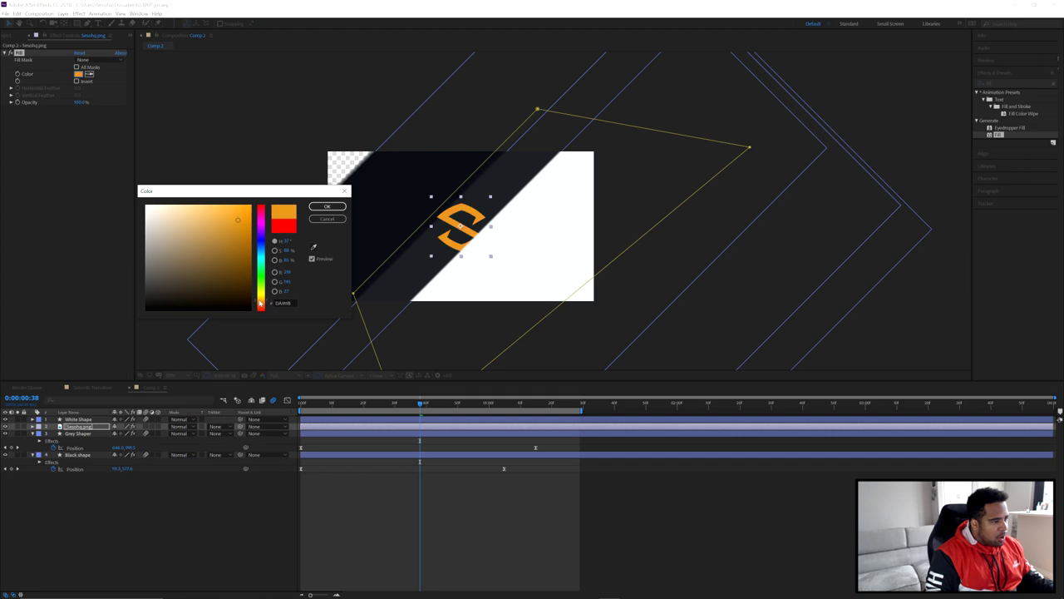
{"action": "left_click", "coordinate": [326, 206]}
- At 0:00:00:57, add a third Mask Path keyframe by moving the whole mask down and right past the logo
{"action": "left_click", "coordinate": [416, 405]}
{"action": "left_click_drag", "start_coordinate": [415, 405], "coordinate": [493, 415]}
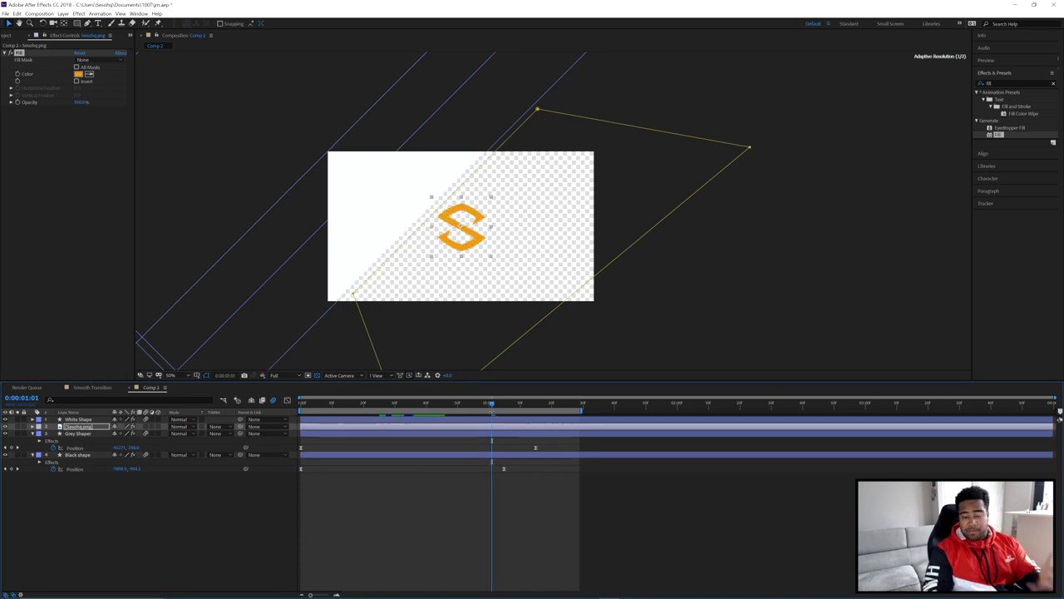
{"action": "left_click", "coordinate": [488, 405]}
{"action": "left_click_drag", "start_coordinate": [488, 405], "coordinate": [483, 407]}
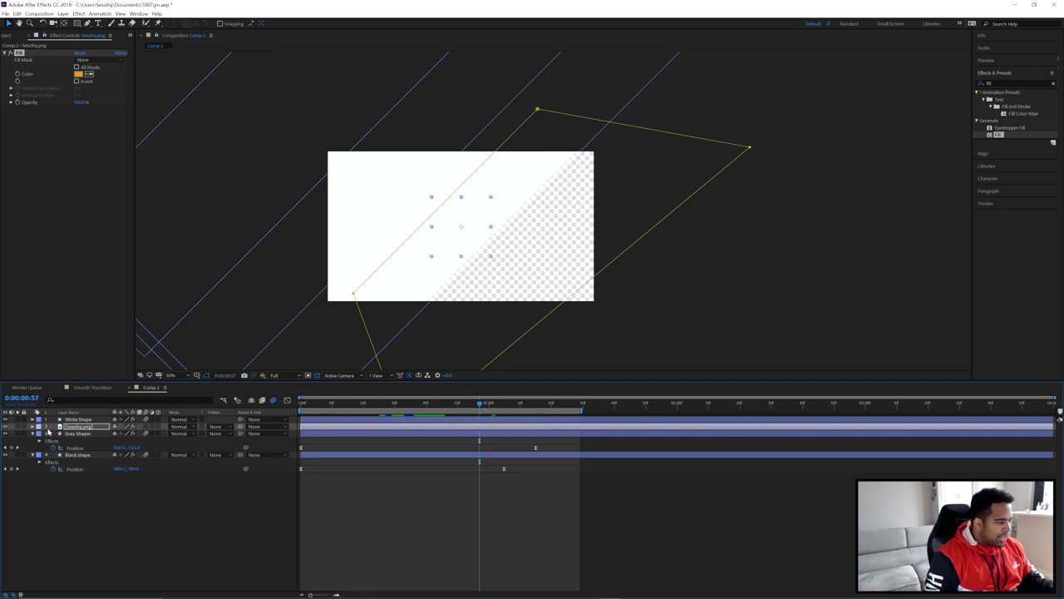
{"action": "left_click", "coordinate": [32, 426]}
{"action": "left_click", "coordinate": [47, 441]}
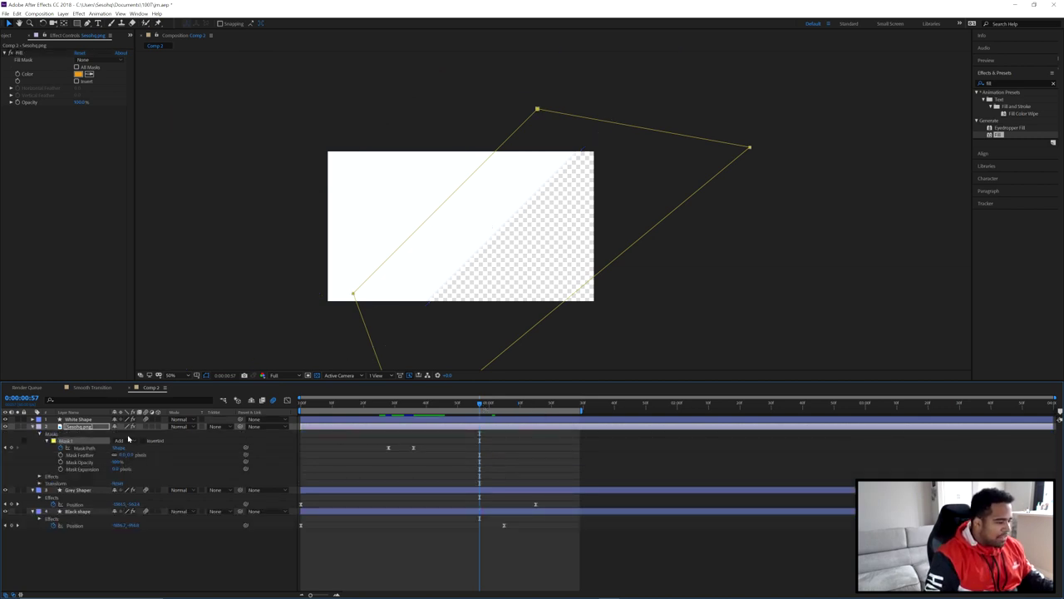
{"action": "left_click", "coordinate": [94, 448]}
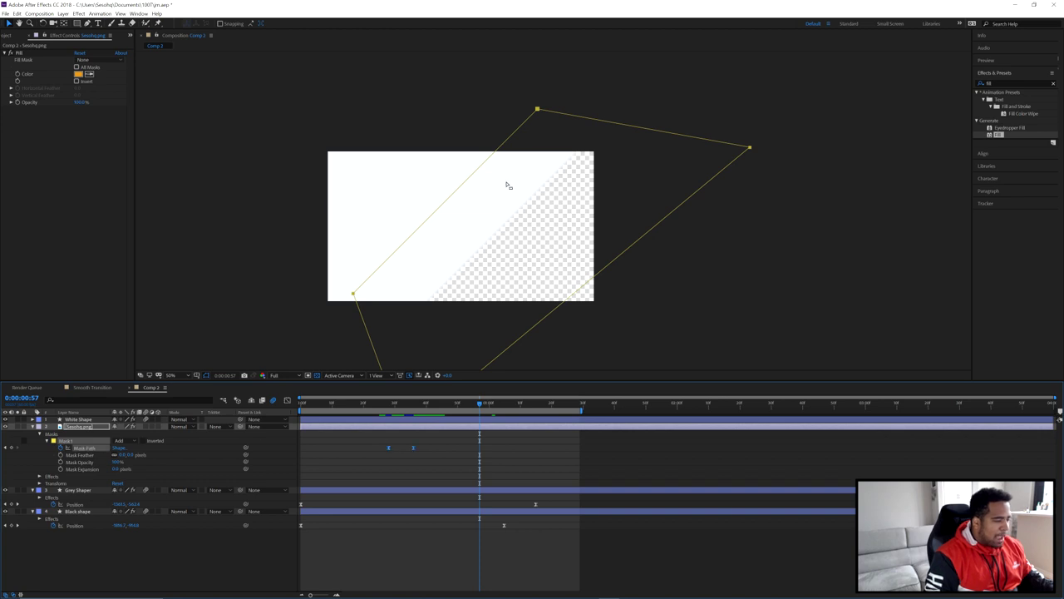
{"action": "left_click_drag", "start_coordinate": [538, 109], "coordinate": [594, 152]}
- Lengthen the second Mask Path keyframe's outgoing speed handle to about 72% influence so the closing movement starts slowly, and review the animation
{"action": "left_click_drag", "start_coordinate": [481, 408], "coordinate": [429, 404]}
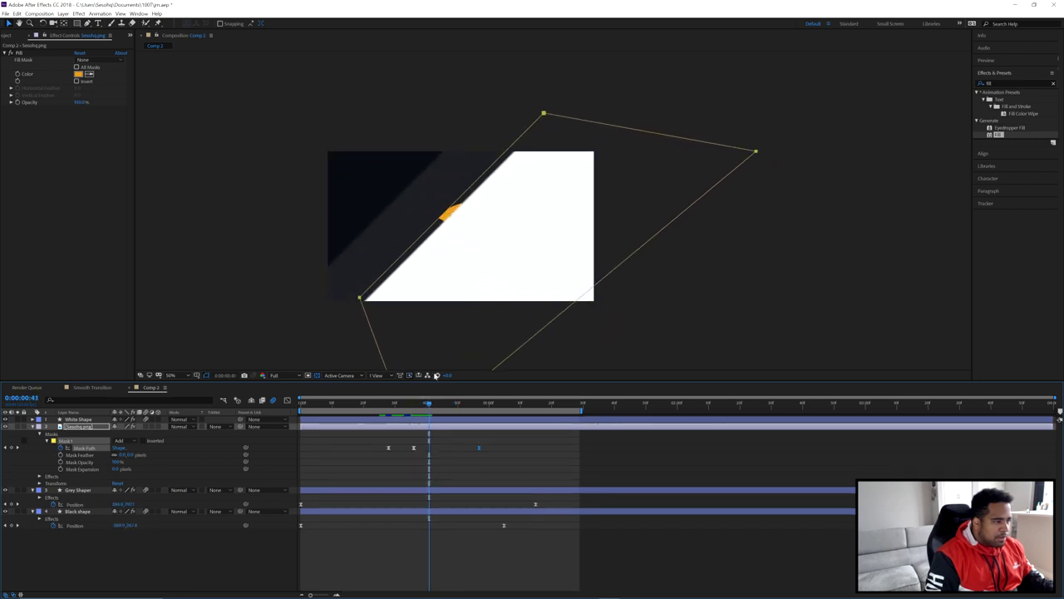
{"action": "left_click_drag", "start_coordinate": [408, 442], "coordinate": [504, 459]}
{"action": "left_click", "coordinate": [287, 400]}
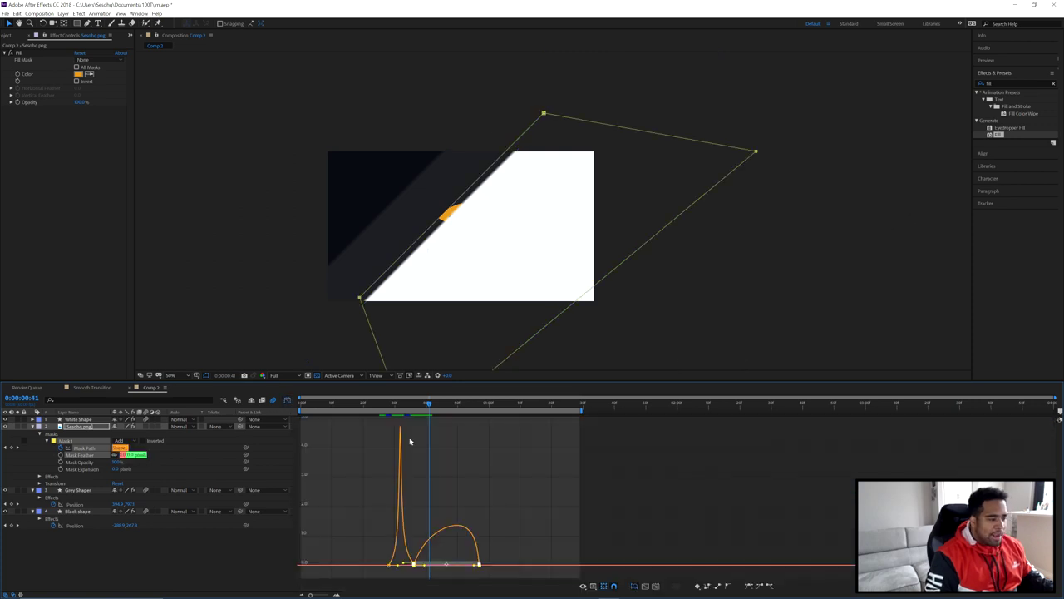
{"action": "left_click_drag", "start_coordinate": [428, 568], "coordinate": [439, 568]}
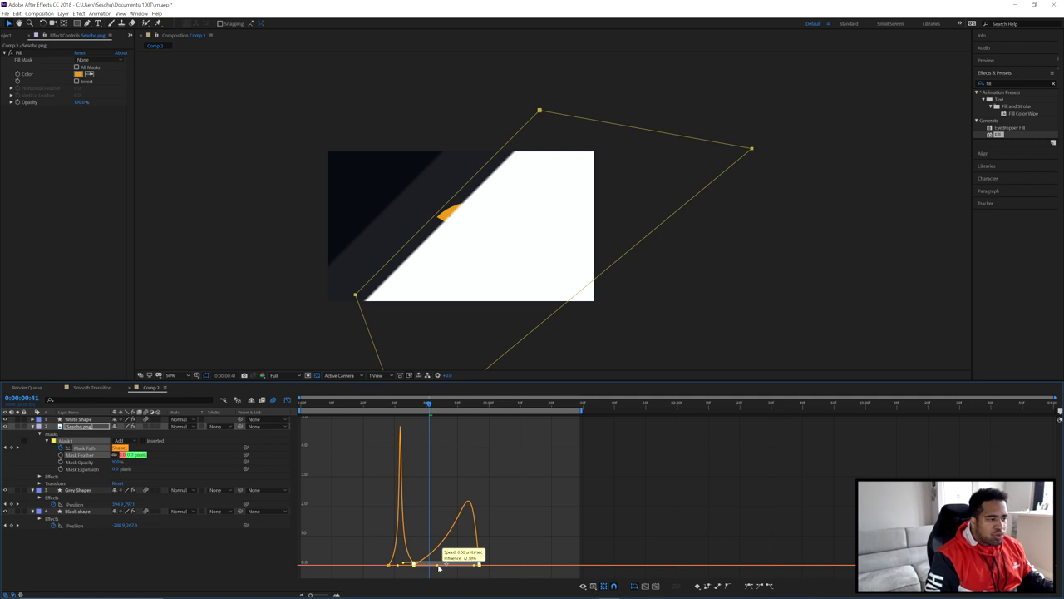
{"action": "left_click", "coordinate": [287, 401]}
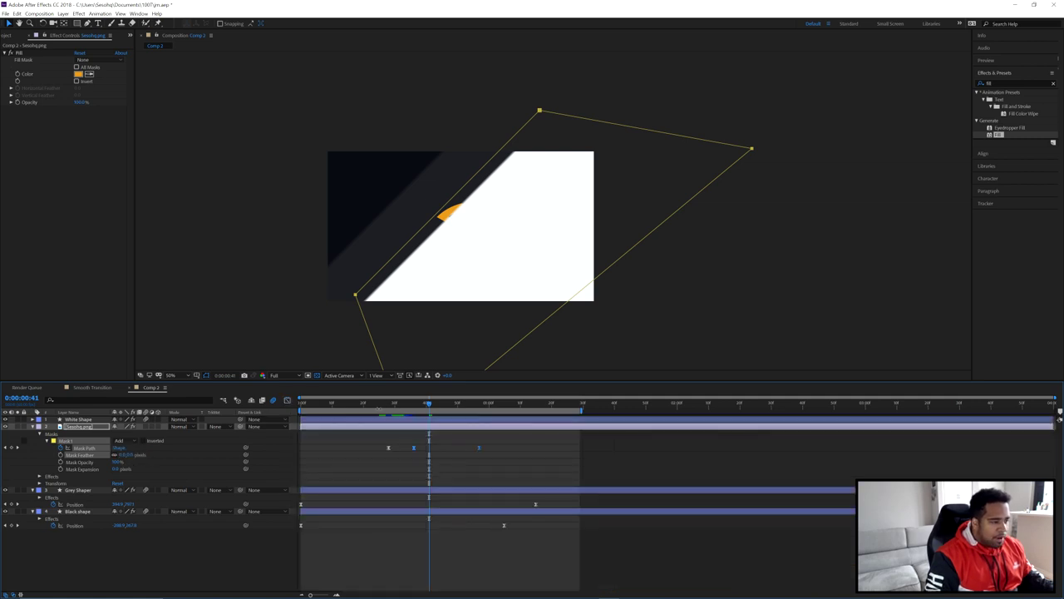
{"action": "left_click_drag", "start_coordinate": [375, 408], "coordinate": [427, 411]}
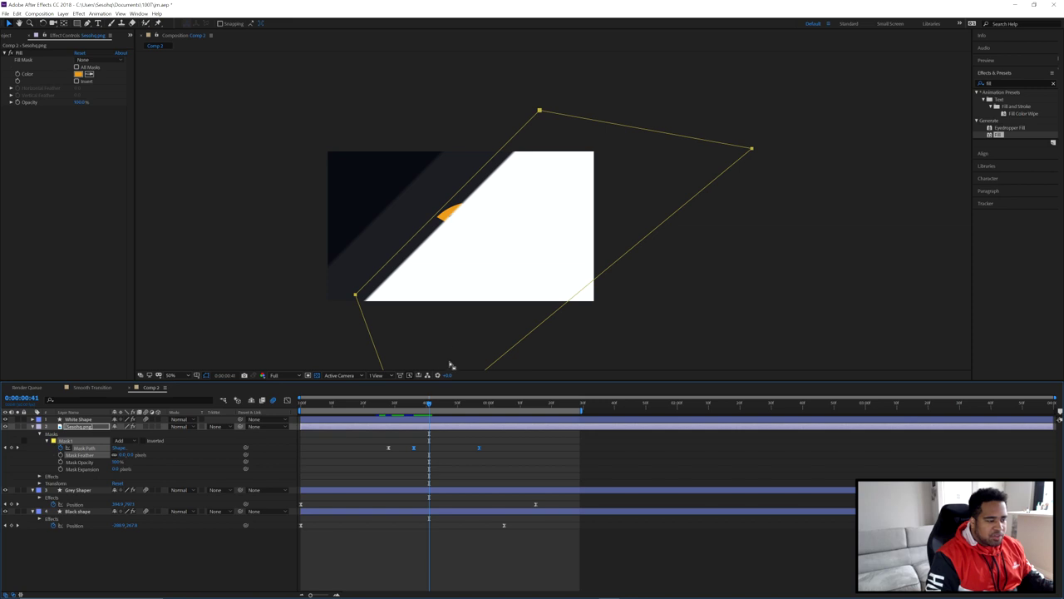
- Trim the work area's end to about 0:00:01:26 and preview the full transition from the start
{"action": "left_click_drag", "start_coordinate": [429, 405], "coordinate": [301, 412]}
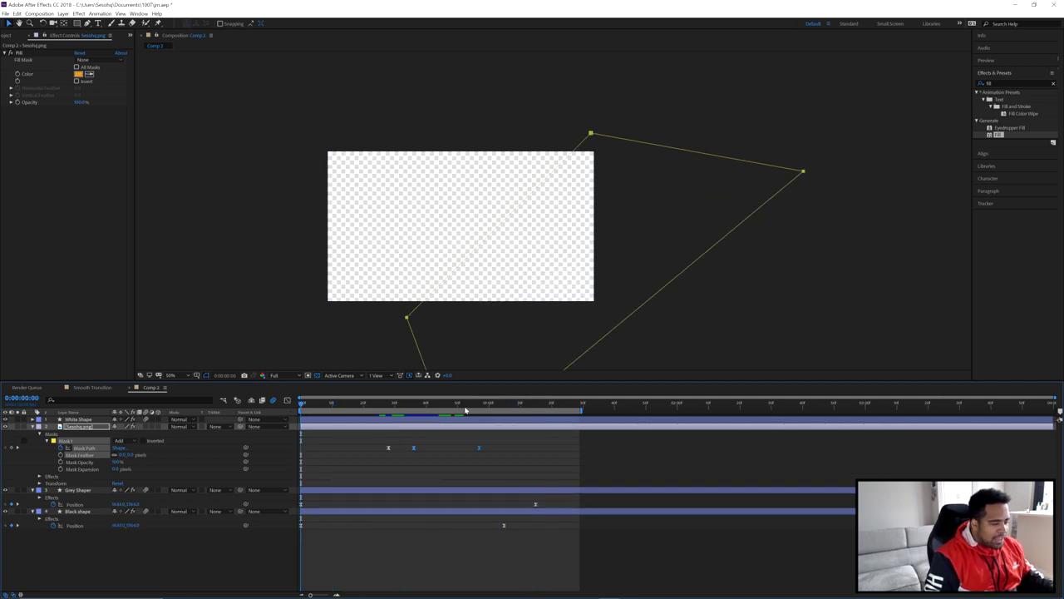
{"action": "mouse_move", "coordinate": [581, 410]}
{"action": "left_mouse_down"}
{"action": "mouse_move", "coordinate": [554, 411]}
{"action": "mouse_move", "coordinate": [587, 411]}
{"action": "mouse_move", "coordinate": [570, 411]}
{"action": "left_mouse_up"}
{"action": "key", "text": "F2"}
{"action": "key", "text": "space"}
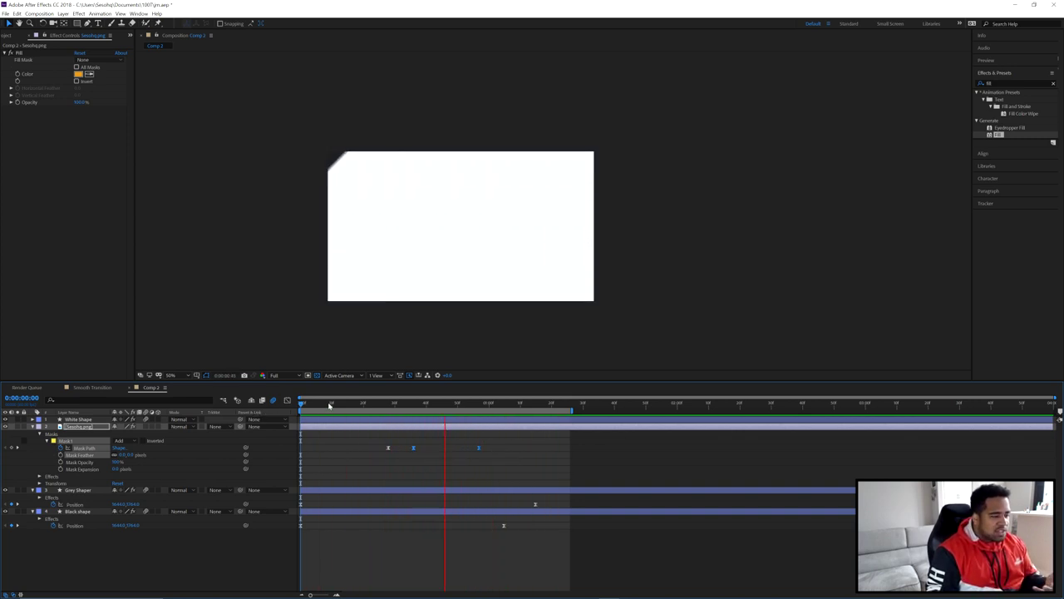
{"action": "left_click_drag", "start_coordinate": [319, 402], "coordinate": [451, 410]}
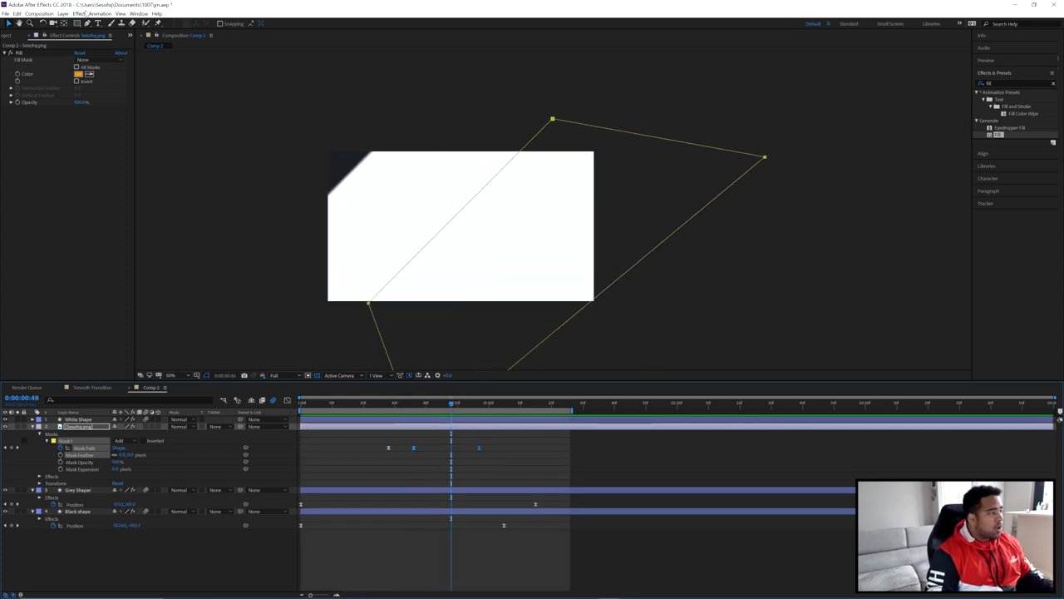
- Add Comp 2 to the Render Queue and accept render settings with Best quality, Full resolution and the comp's frame rate
{"action": "left_click", "coordinate": [39, 15]}
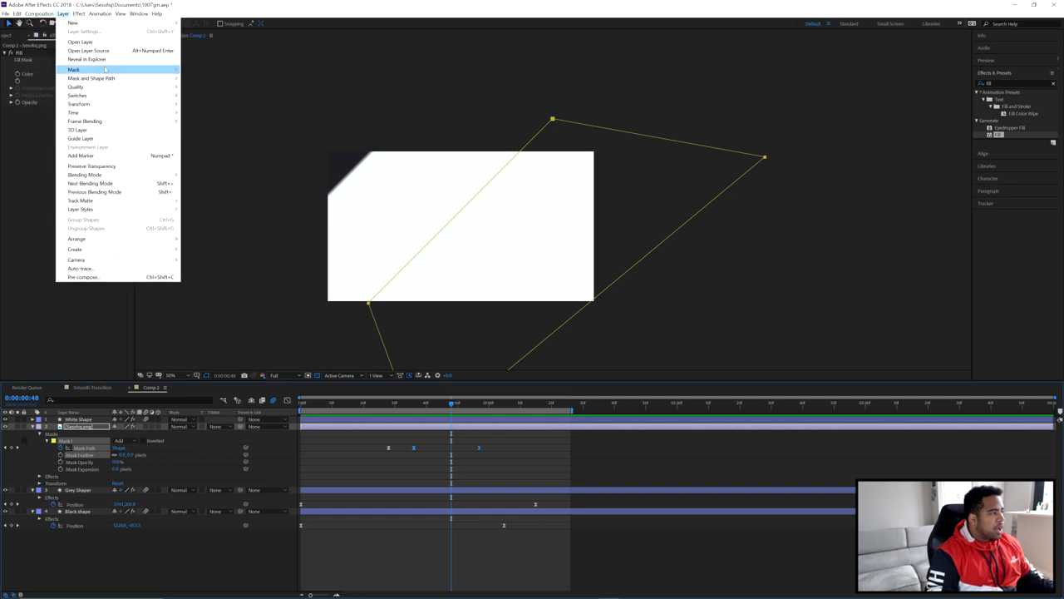
{"action": "left_click", "coordinate": [58, 79]}
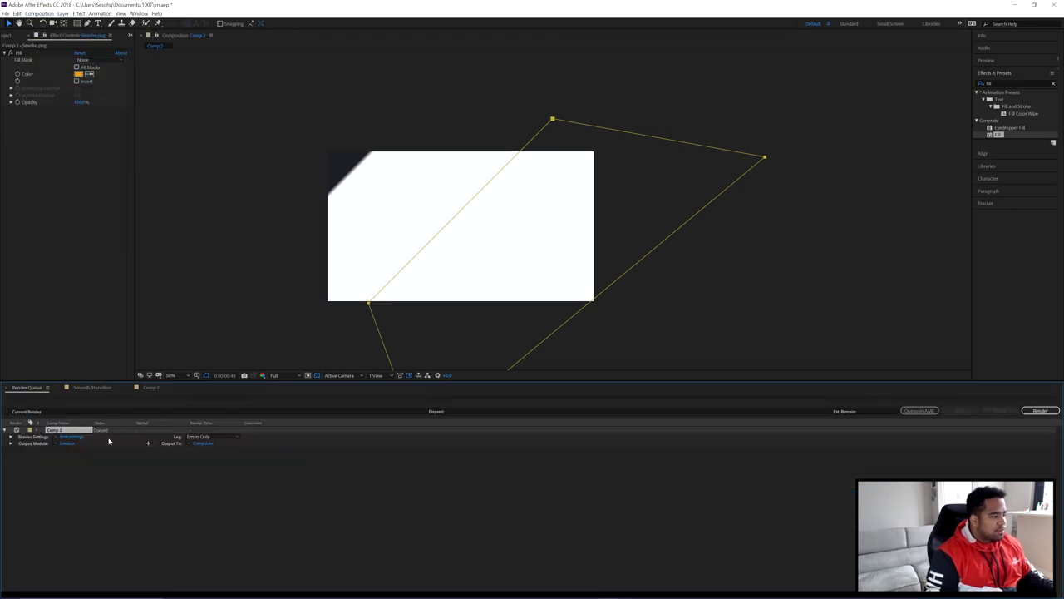
{"action": "left_click", "coordinate": [71, 437]}
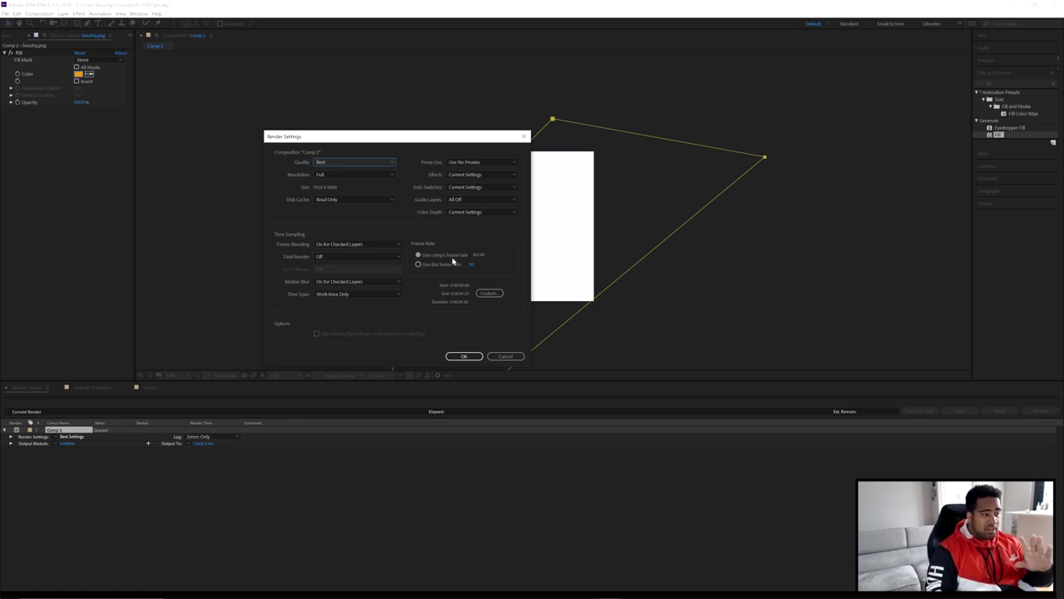
{"action": "left_click", "coordinate": [463, 357]}
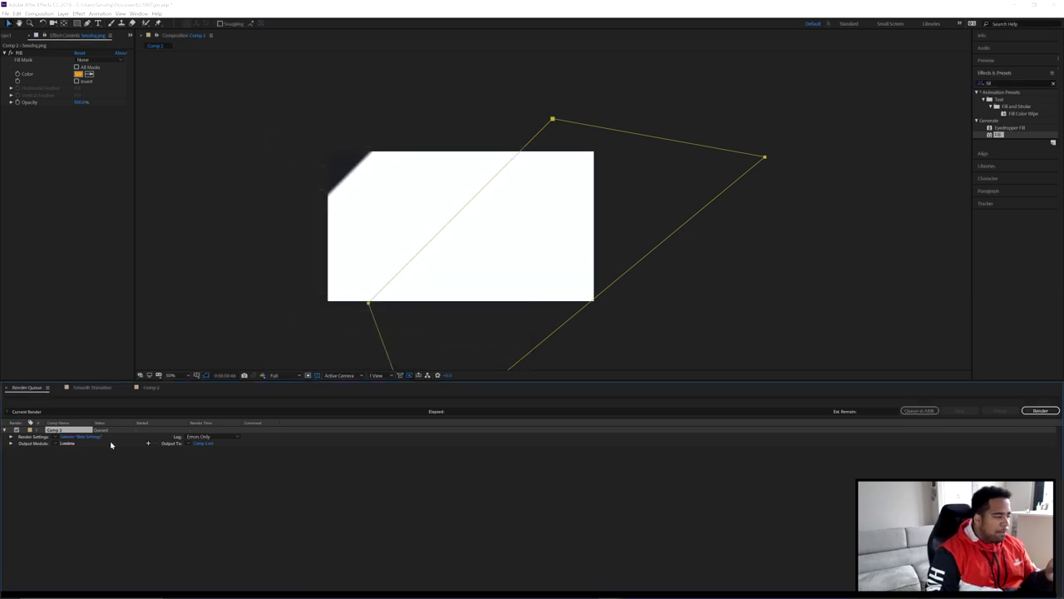
- Configure the output module with AVI format and RGB + Alpha channels
{"action": "left_click", "coordinate": [66, 444]}
{"action": "left_click_drag", "start_coordinate": [123, 10], "coordinate": [582, 148]}
{"action": "left_click", "coordinate": [550, 186]}
{"action": "left_click", "coordinate": [549, 186]}
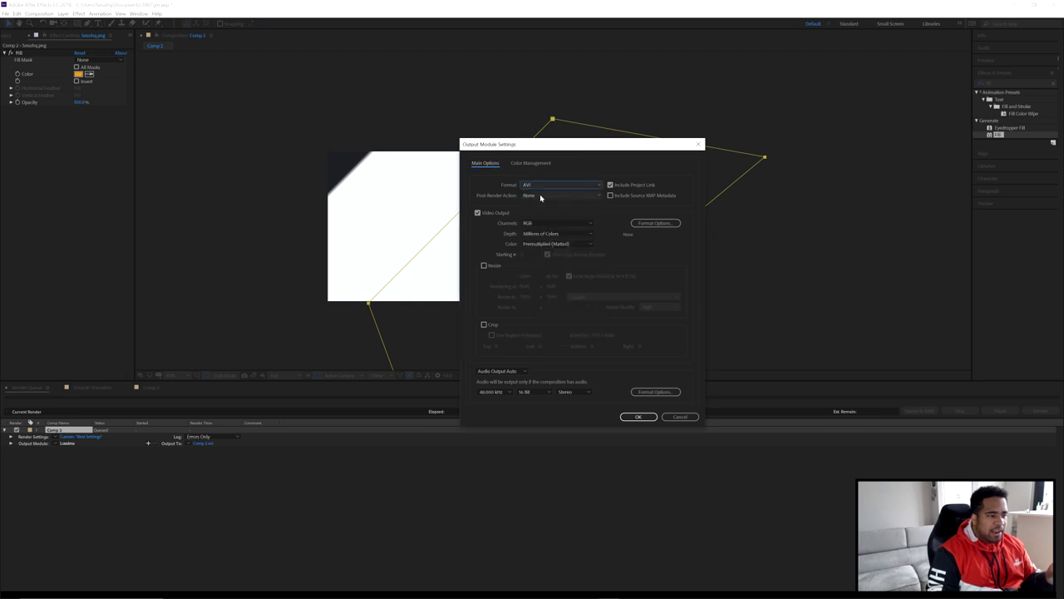
{"action": "left_click", "coordinate": [539, 224]}
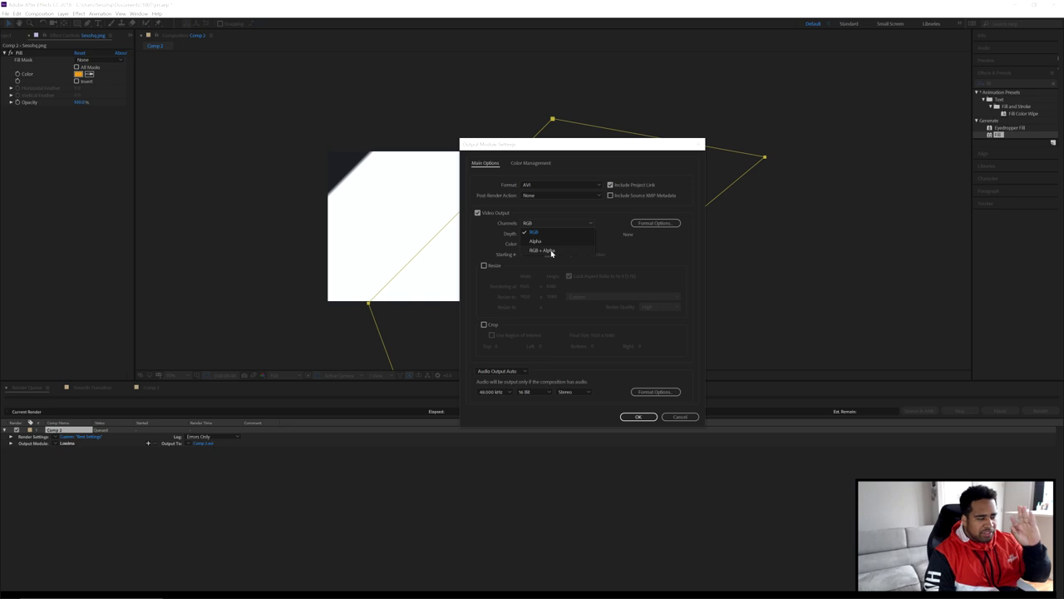
{"action": "left_click", "coordinate": [550, 251]}
{"action": "left_click", "coordinate": [536, 185]}
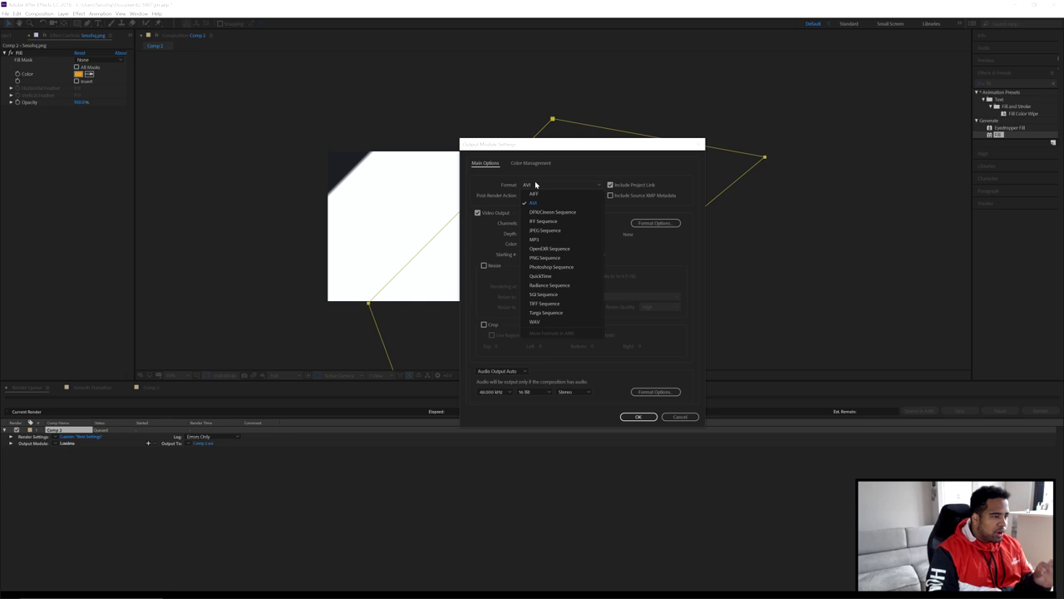
{"action": "left_click", "coordinate": [535, 184]}
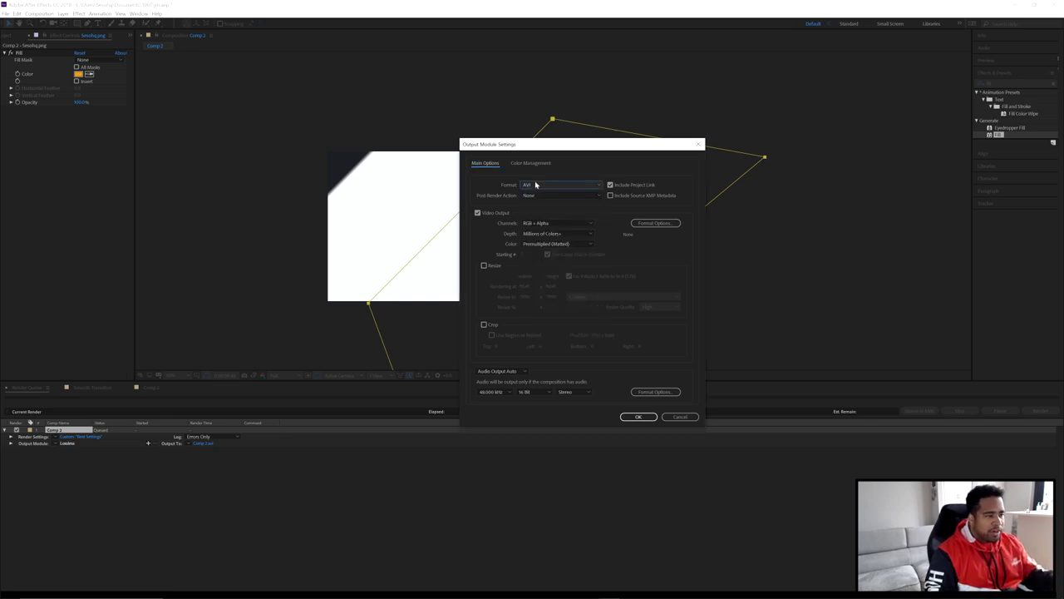
{"action": "left_click", "coordinate": [536, 185]}
{"action": "left_click", "coordinate": [538, 181]}
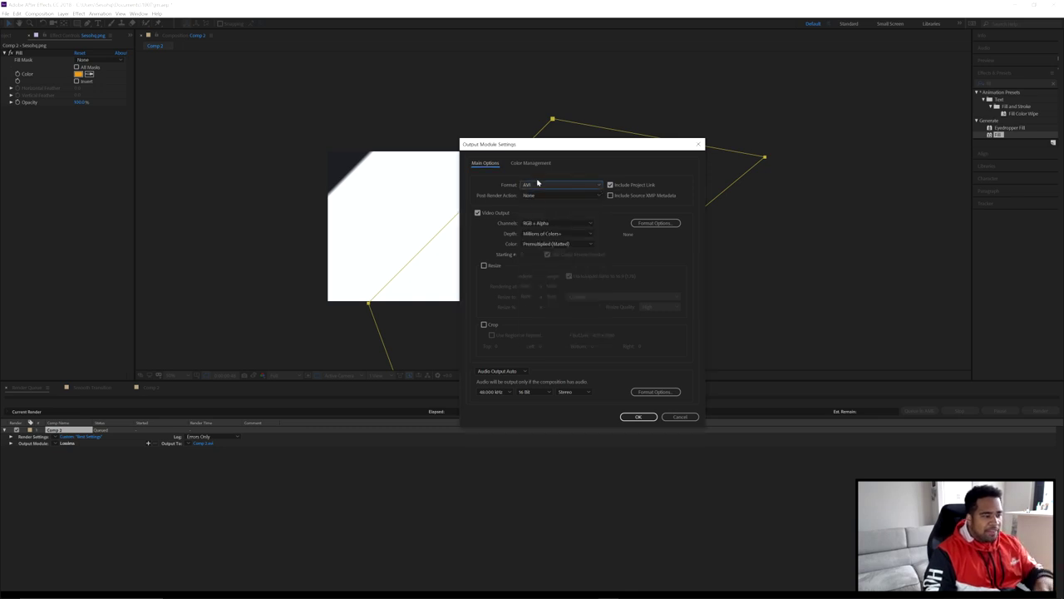
{"action": "left_click", "coordinate": [637, 416]}
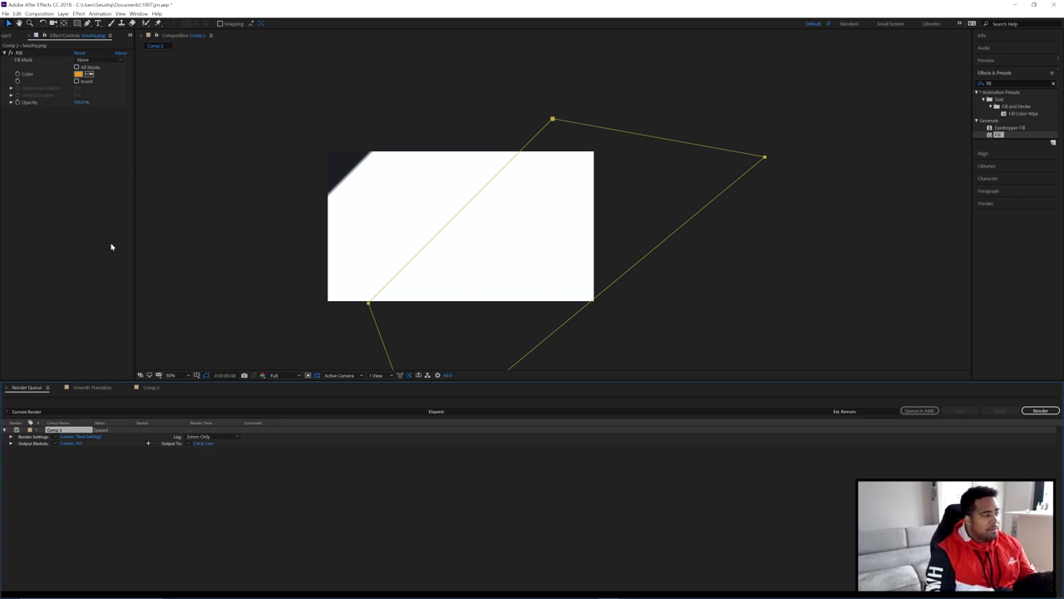
- Open the Smooth Transition composition and return the playhead to 0:00:00:00
{"action": "left_click", "coordinate": [92, 388]}
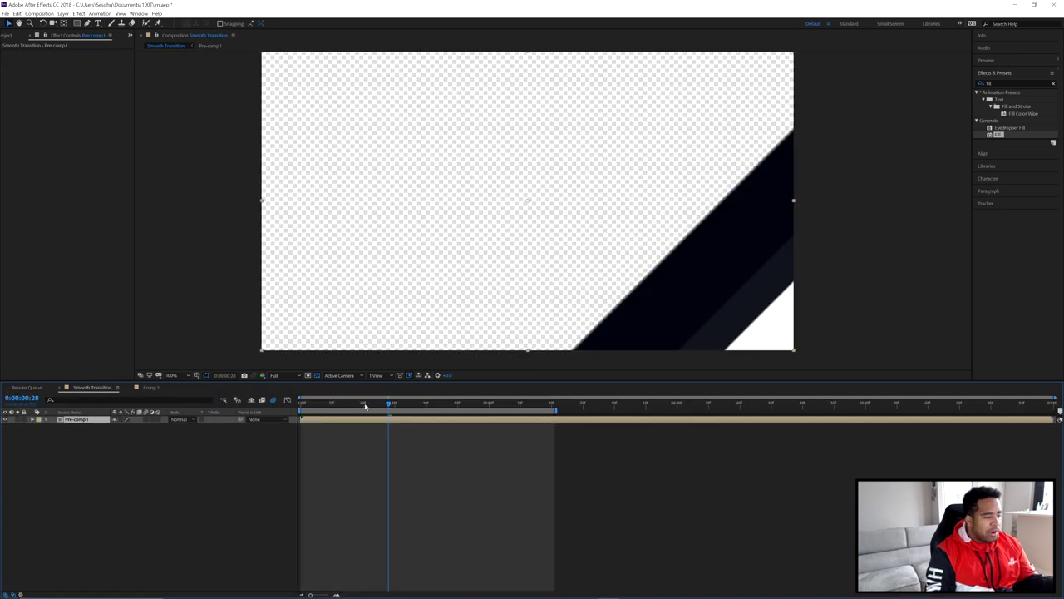
{"action": "left_click_drag", "start_coordinate": [336, 404], "coordinate": [298, 403]}
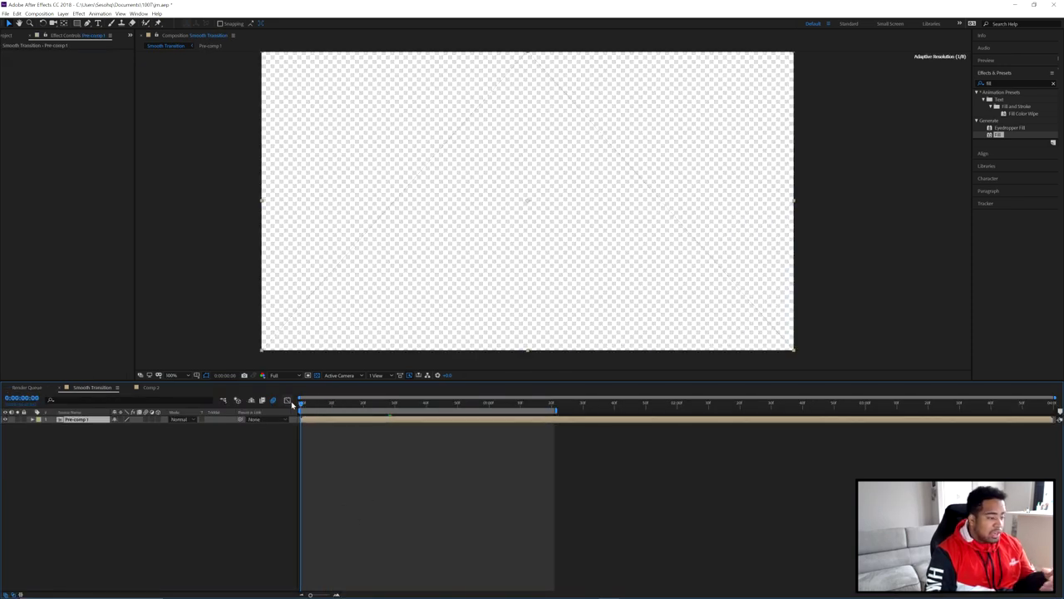